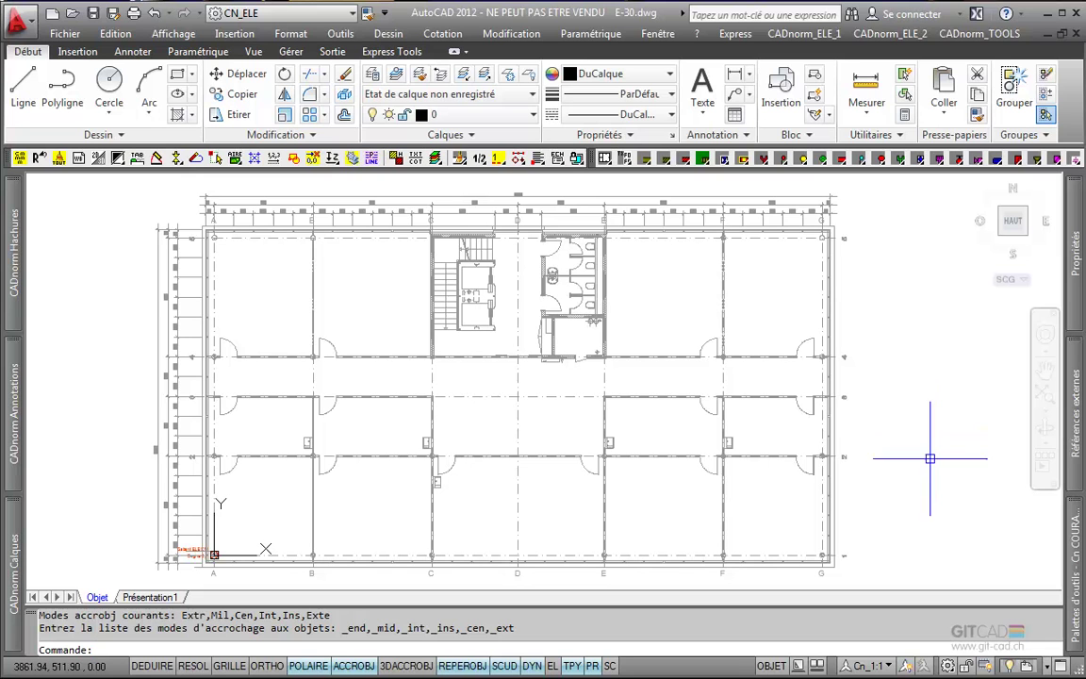
Set the tool palettes to the Cn COURANT FAIBLE group.
mouse_move(1068, 531)
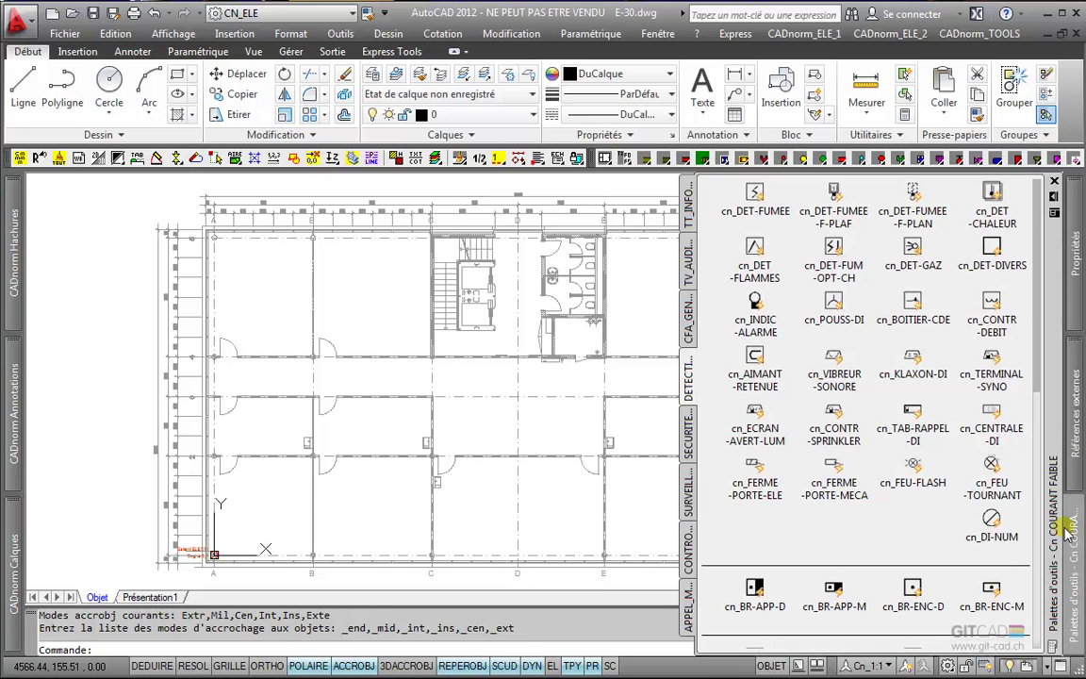
right_click(1053, 469)
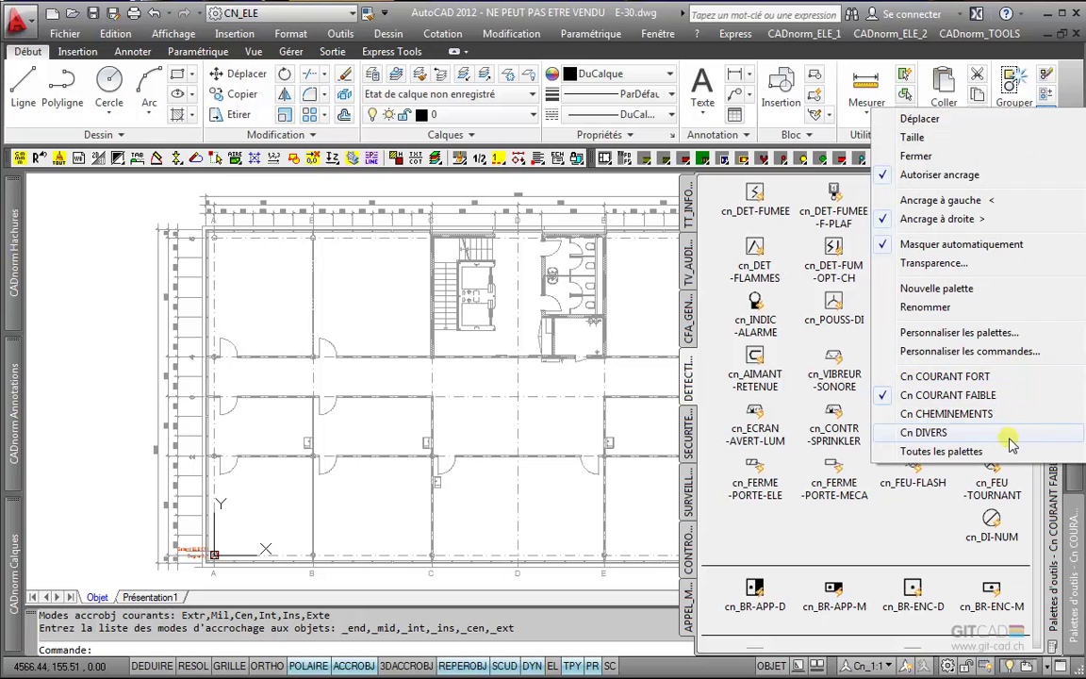
click(907, 395)
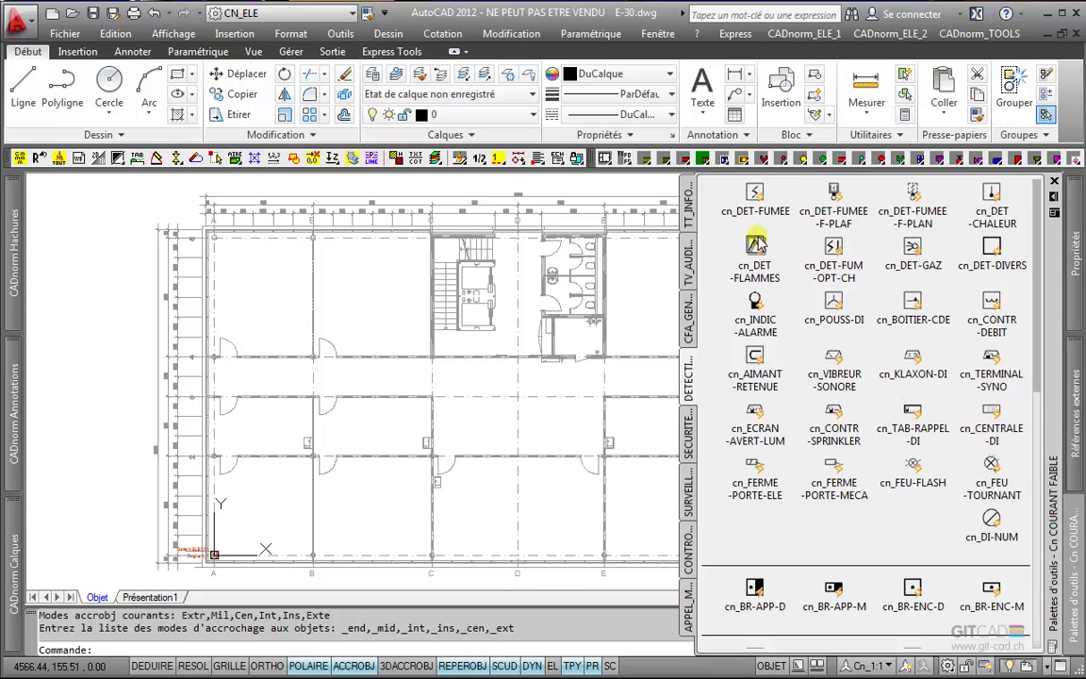
Browse the TV/audio and general low-current symbols, and insert a cn_DET-FUMEE detection symbol in the plan's upper-left room between axes A and B.
click(691, 215)
click(692, 262)
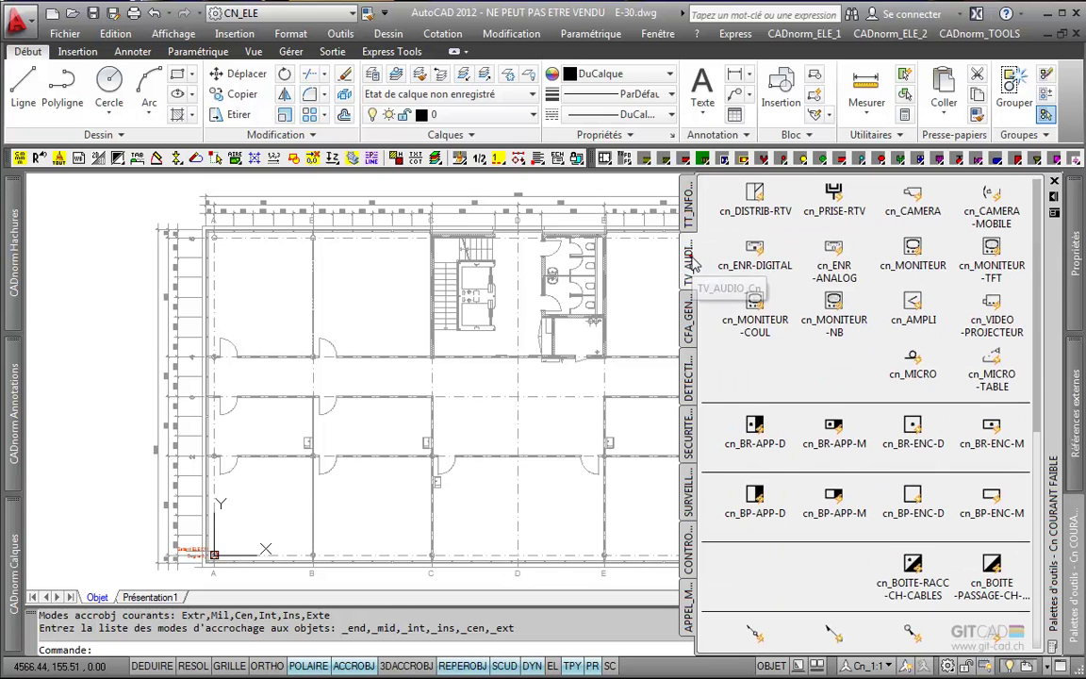
click(689, 320)
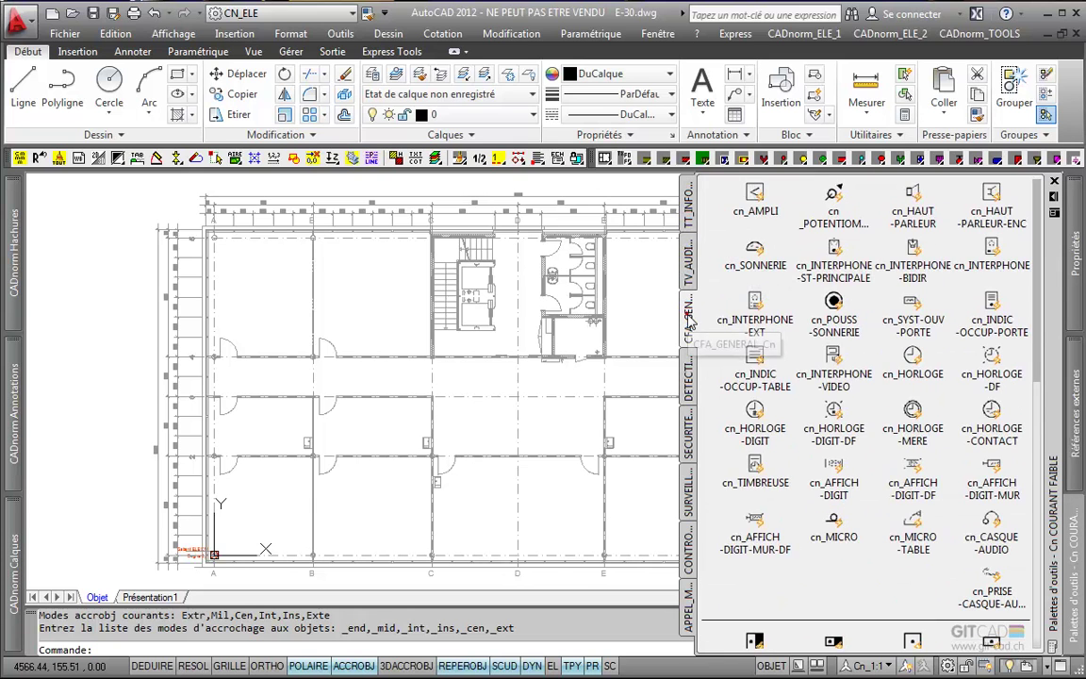
click(689, 373)
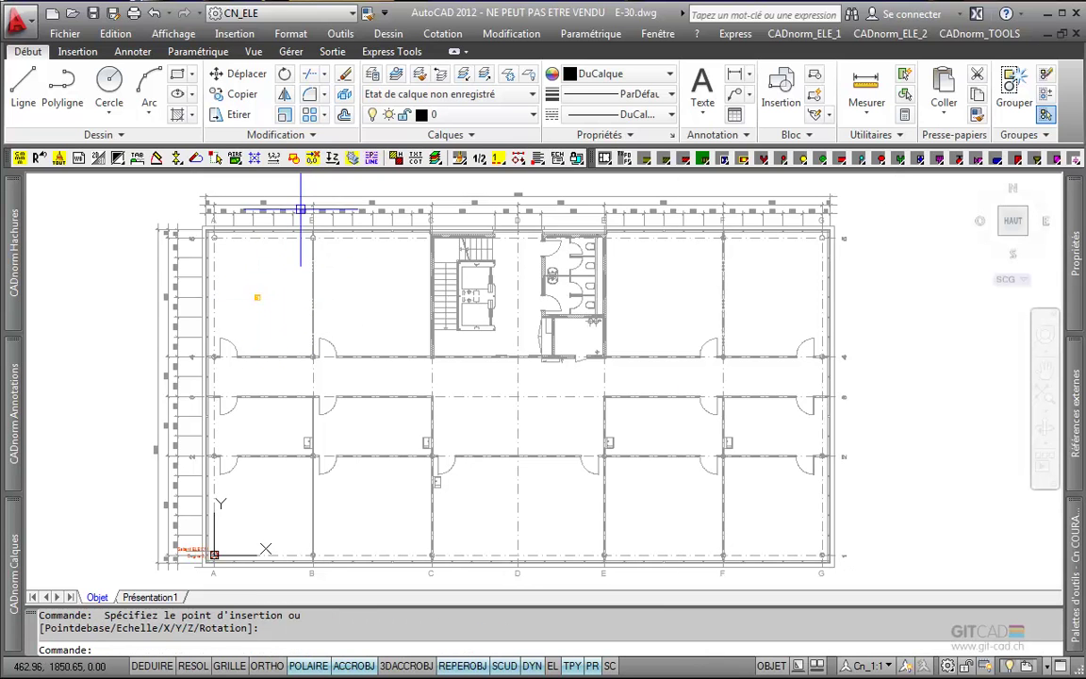
Copy the smoke detector into the upper room between axes B and C and the four middle and lower rooms between axes A and C.
click(248, 114)
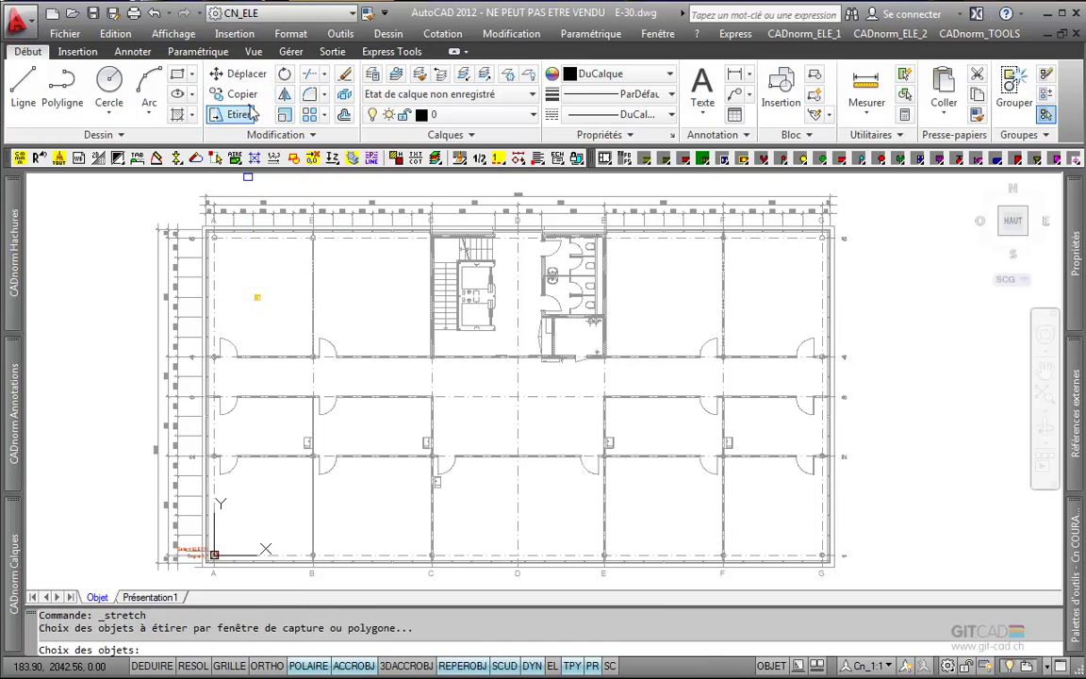
click(240, 94)
click(247, 279)
click(283, 322)
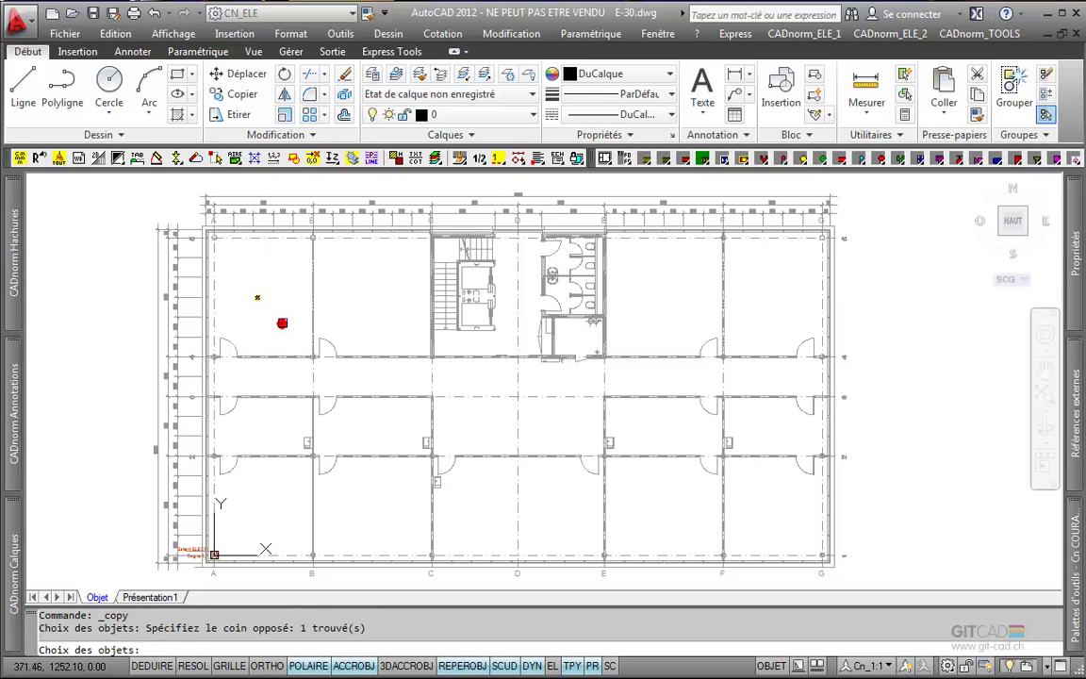
right_click(283, 323)
scroll(257, 300, up, 6)
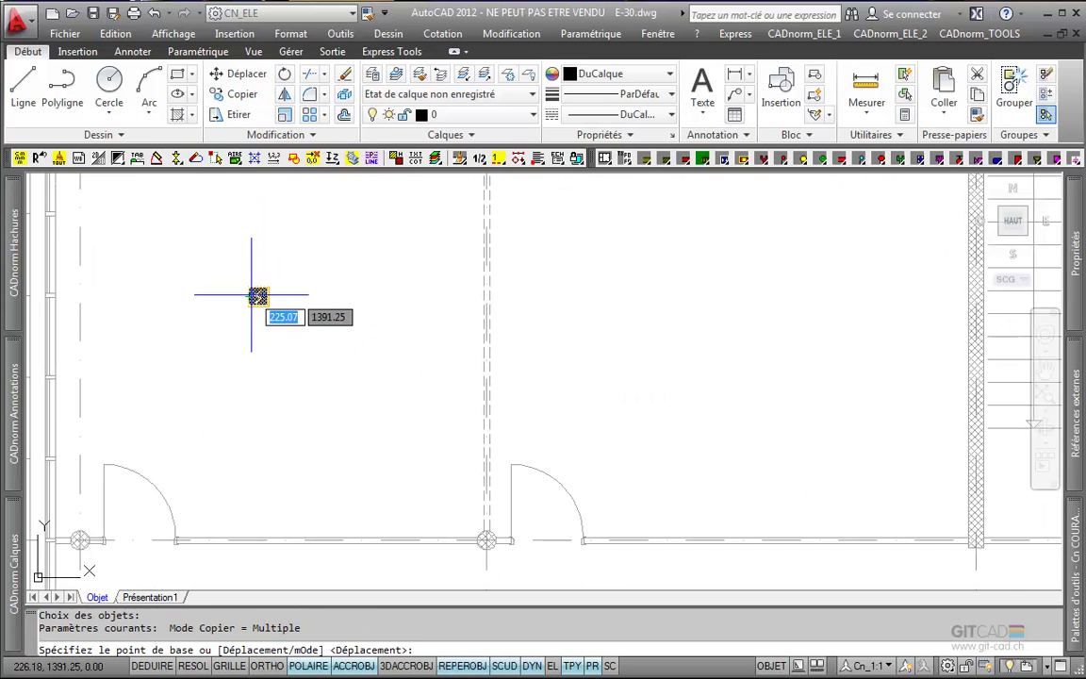
scroll(259, 299, up, 3)
click(271, 308)
scroll(283, 311, down, 3)
scroll(565, 322, down, 6)
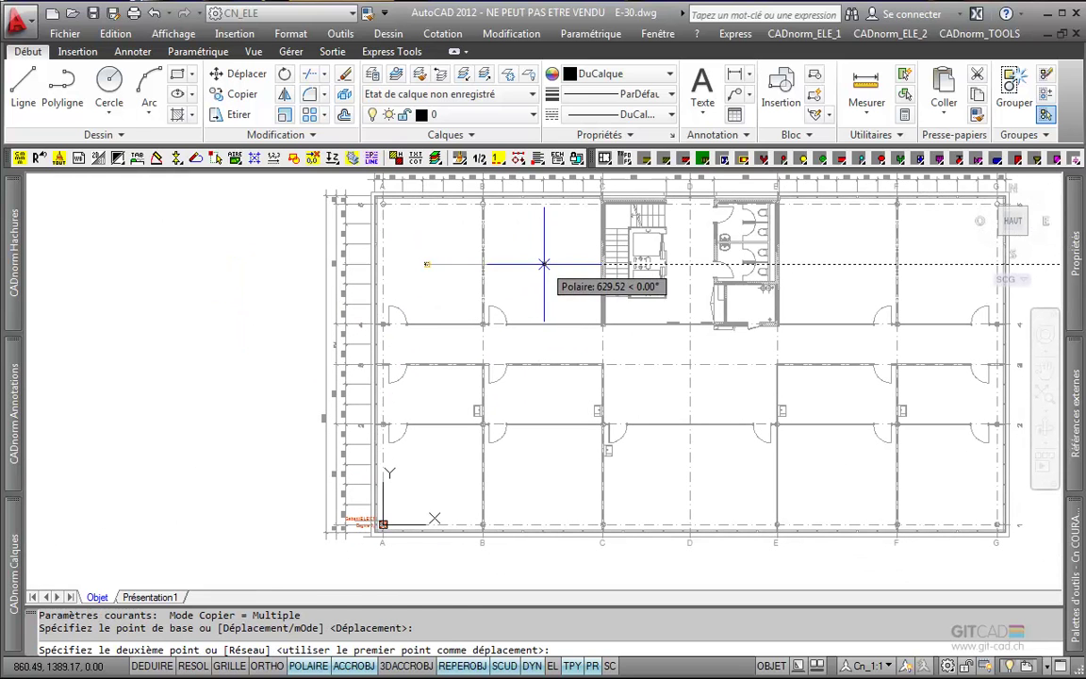
click(544, 264)
click(428, 398)
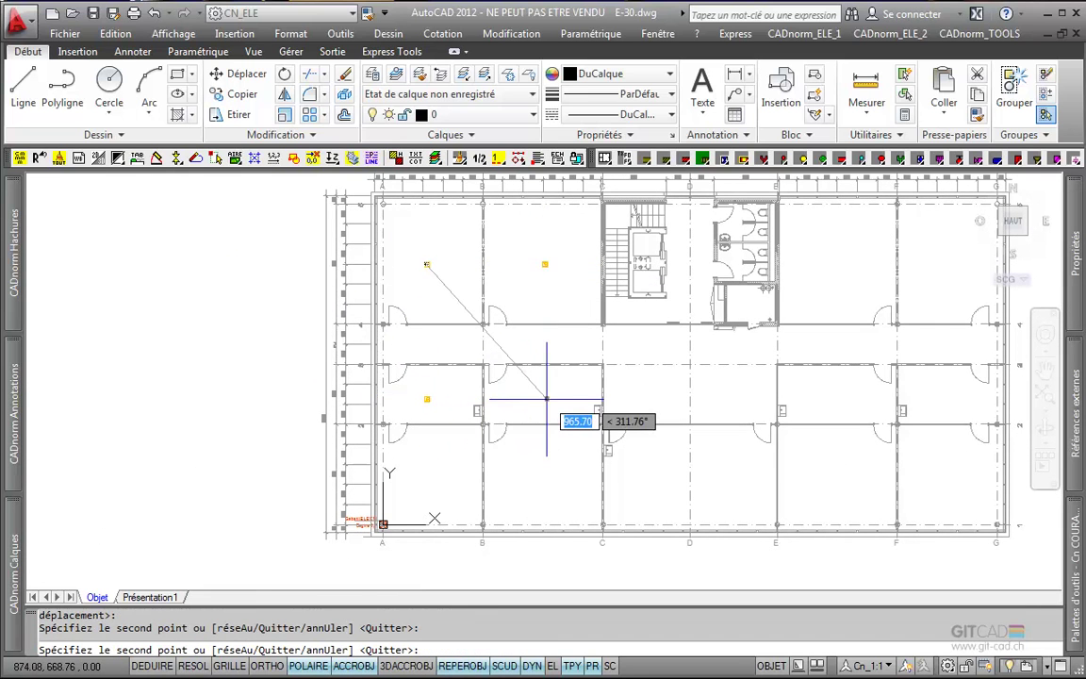
click(547, 399)
click(427, 479)
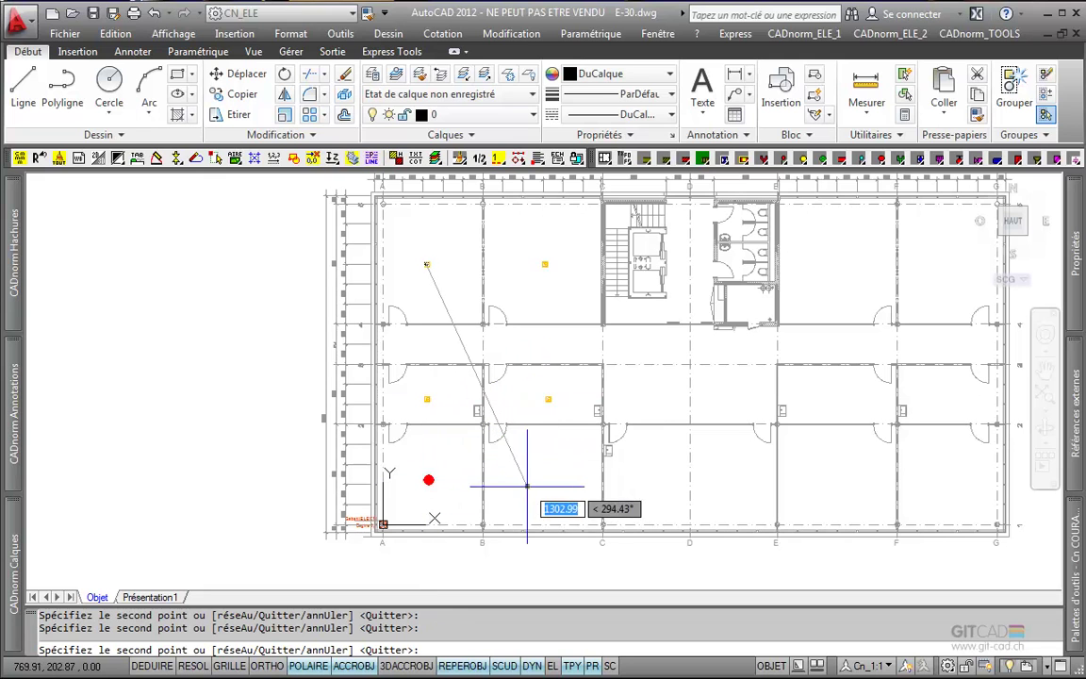
click(548, 479)
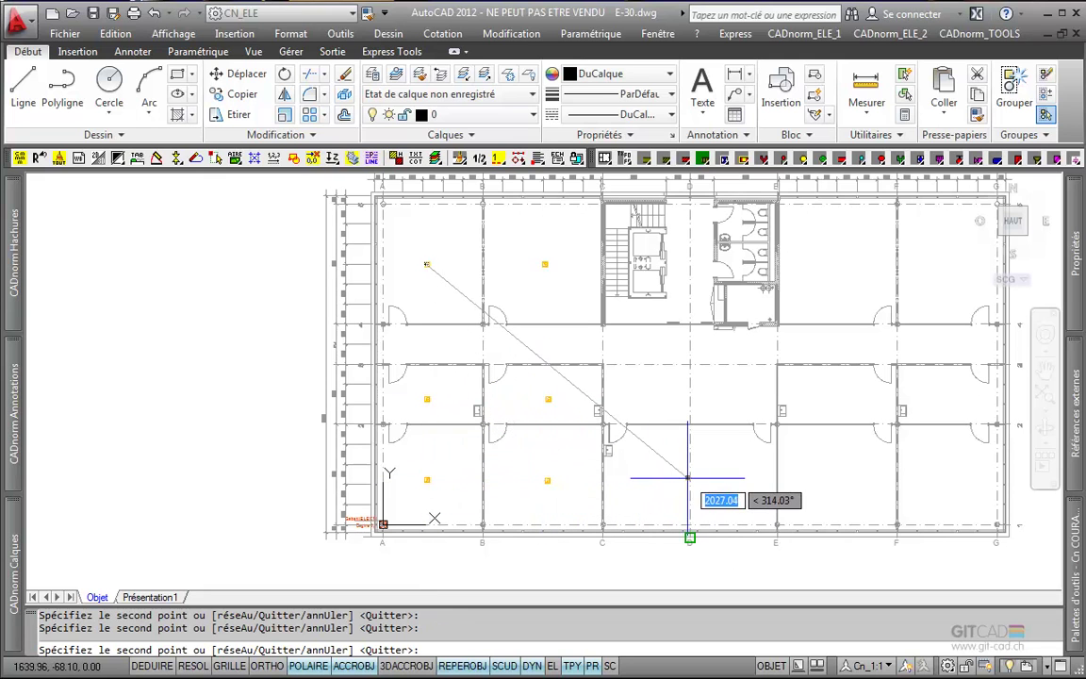
Place further detector copies in the lower central room and in the six rooms between axes E and G, finishing the copy.
click(691, 479)
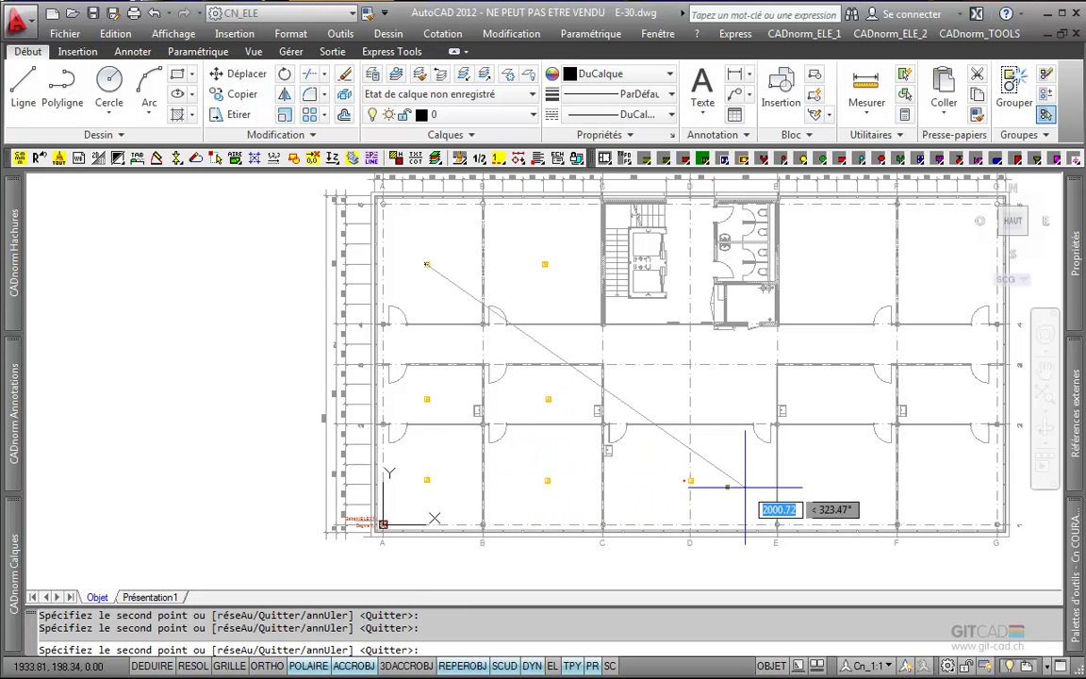
click(835, 477)
click(952, 480)
click(836, 399)
click(946, 400)
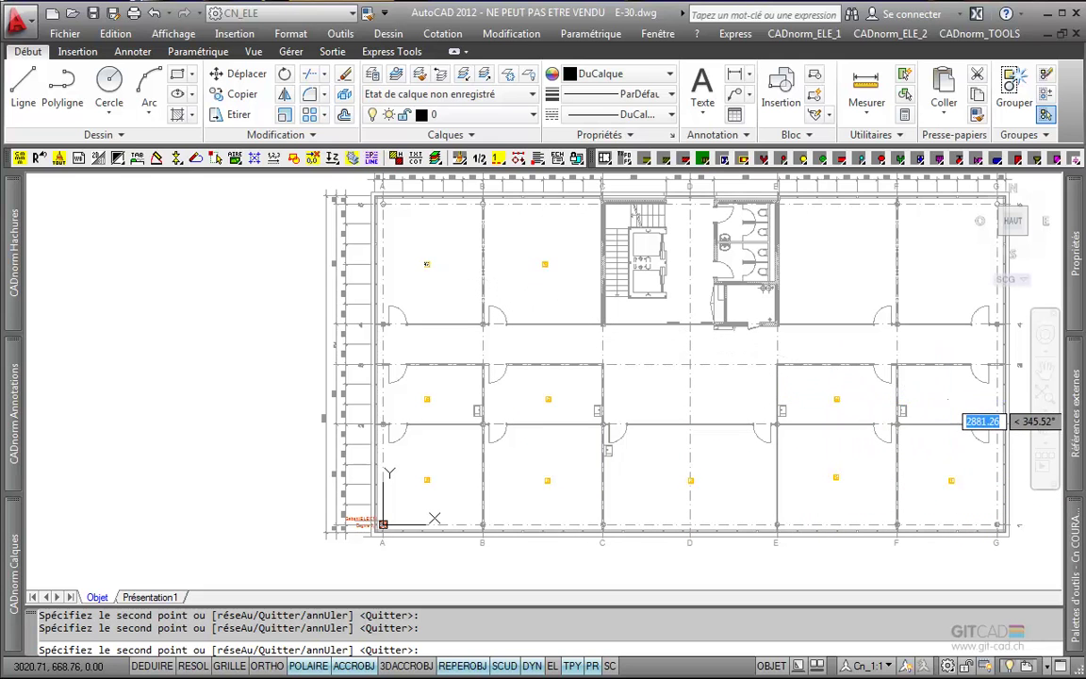
click(836, 264)
click(953, 264)
key(Escape)
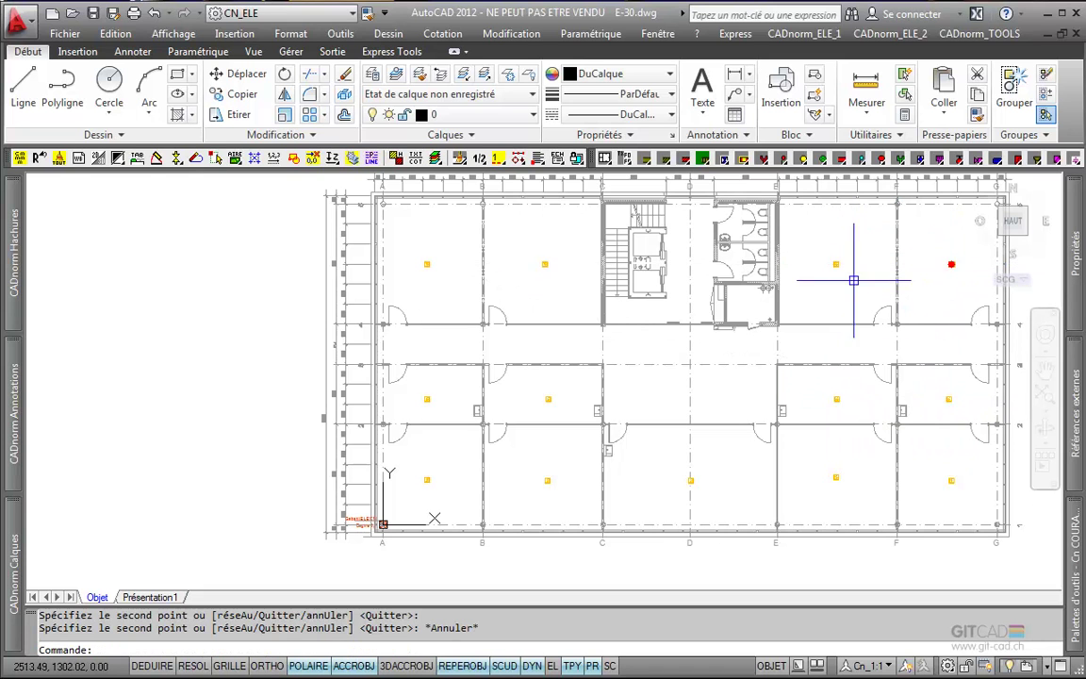
Insert a cn_POUSS-DI fire alarm push-button on the wall at axis C, offset 40 down from the wall corner near axis 3.
middle_drag(615, 287, 383, 296)
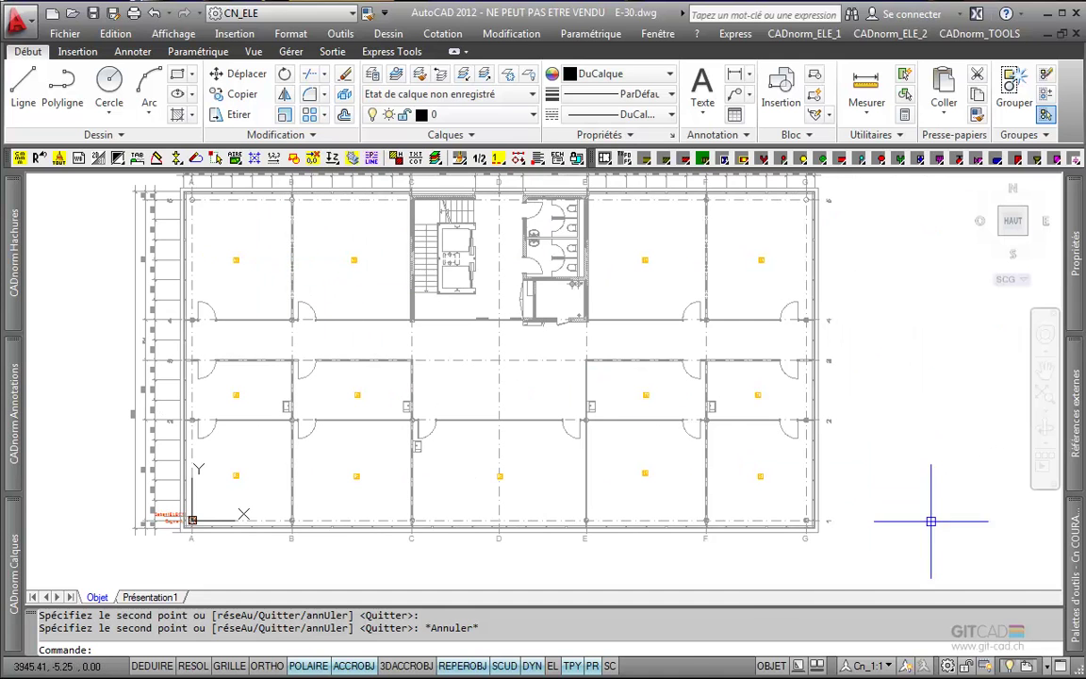
mouse_move(1075, 556)
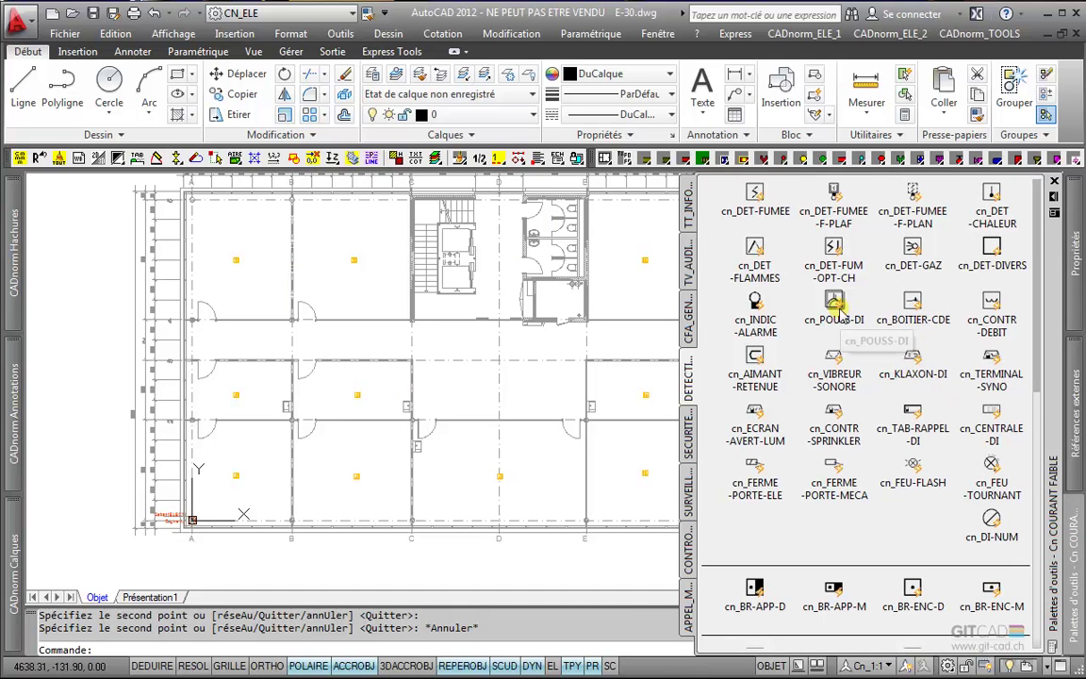
scroll(415, 373, up, 5)
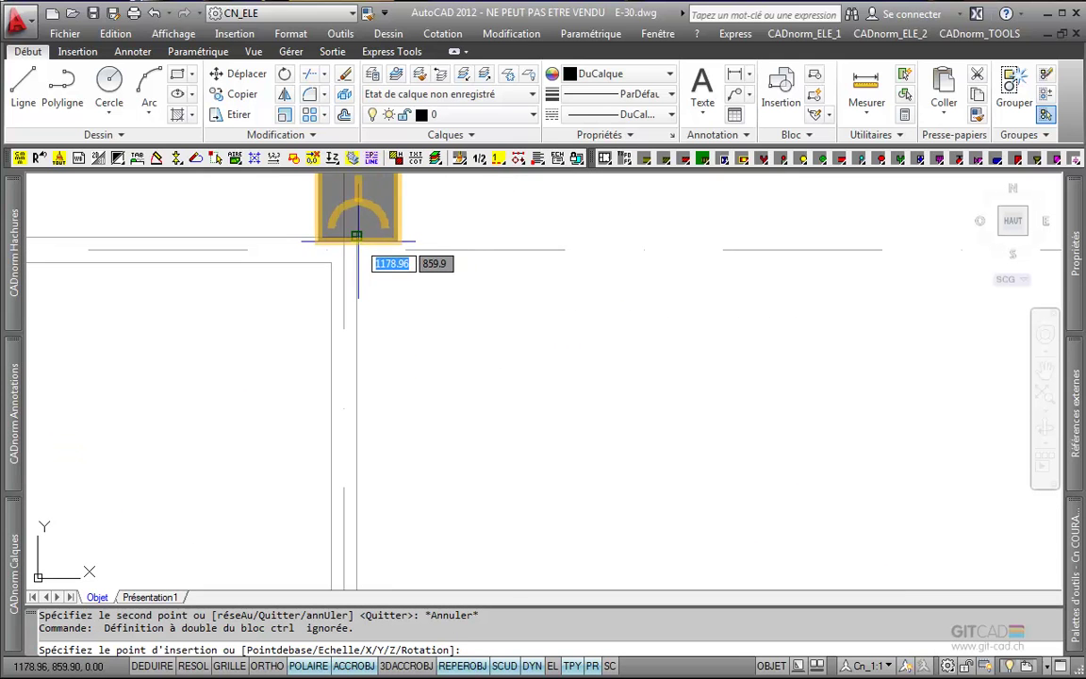
text(40)
key(Return)
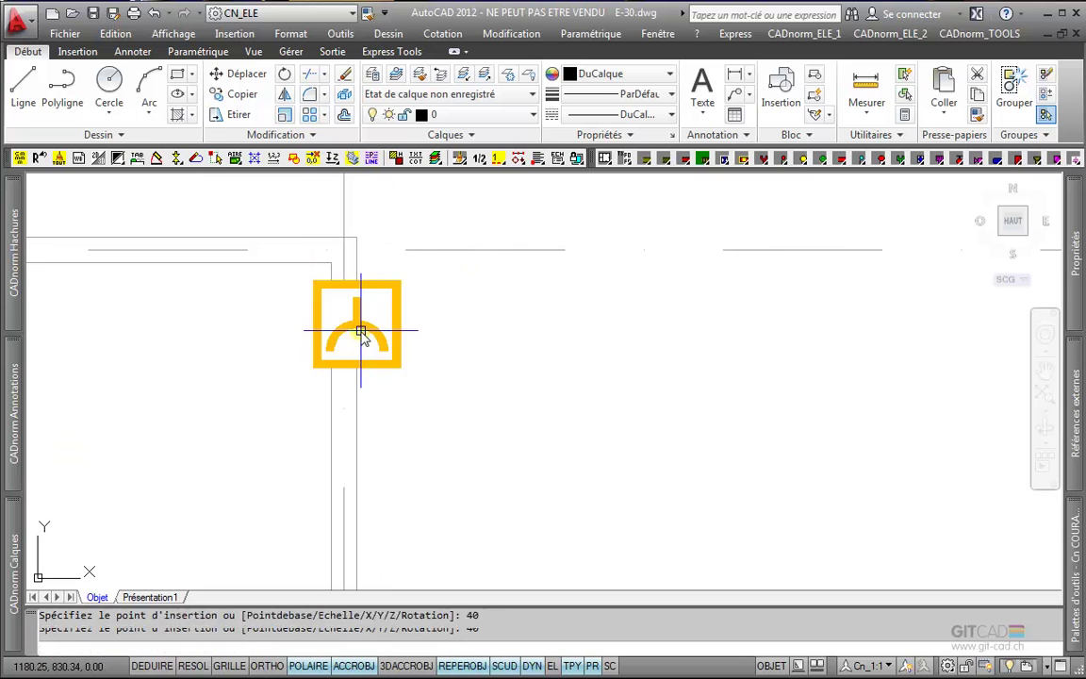
Set the push-button symbol's right rotation to 270° so it sits against the wall, without applying a left rotation, and deselect it.
click(363, 355)
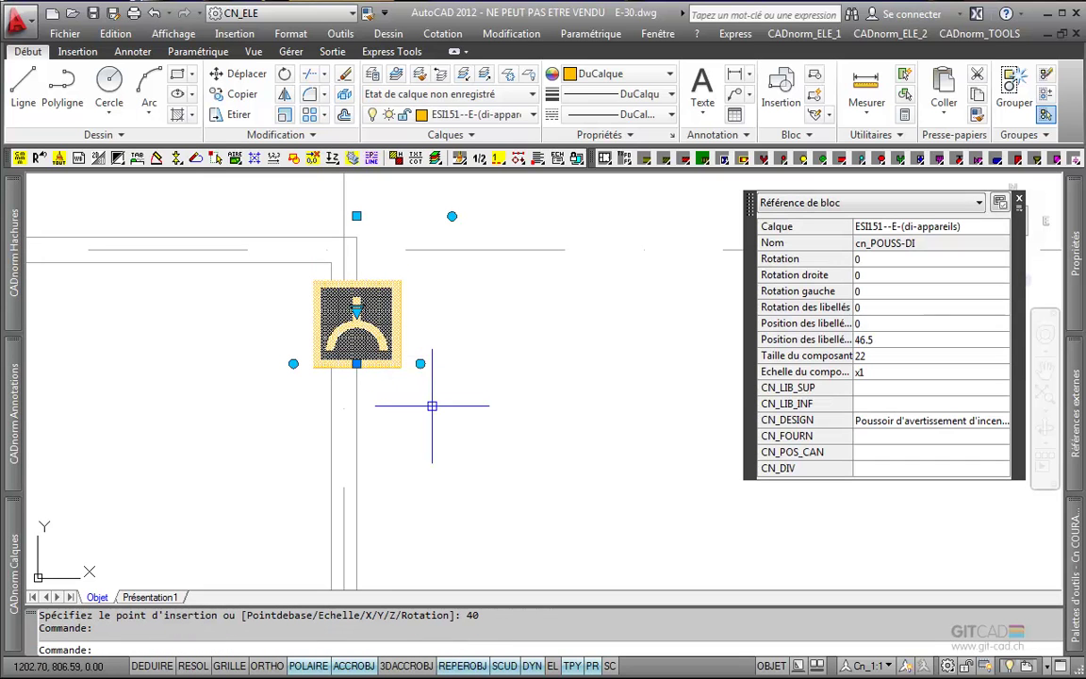
click(420, 363)
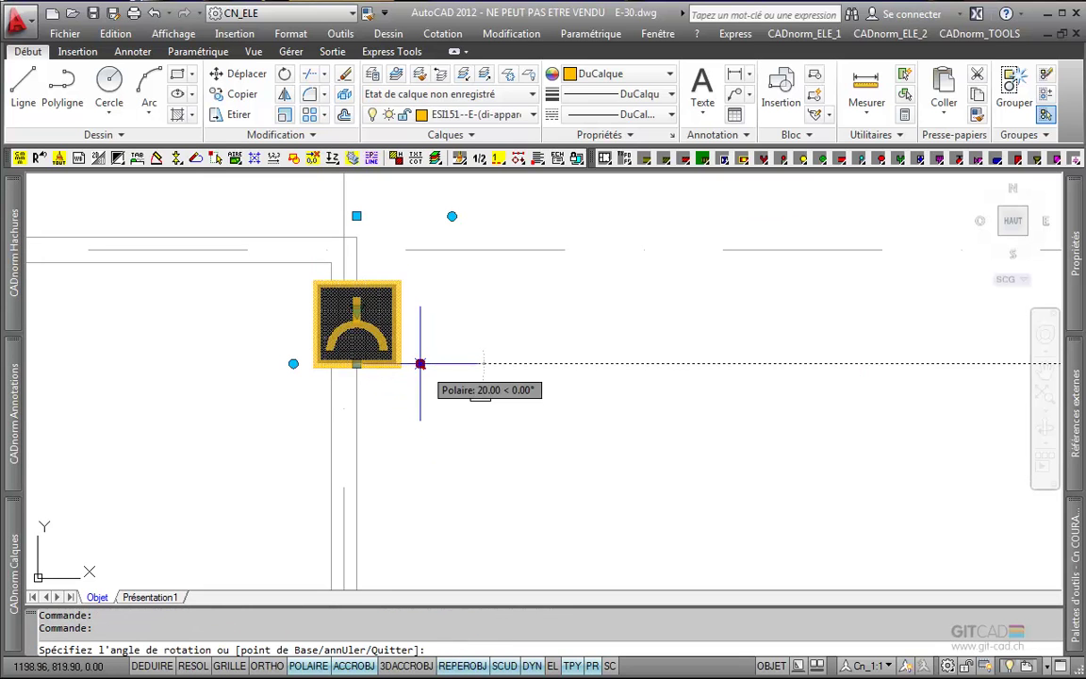
click(358, 467)
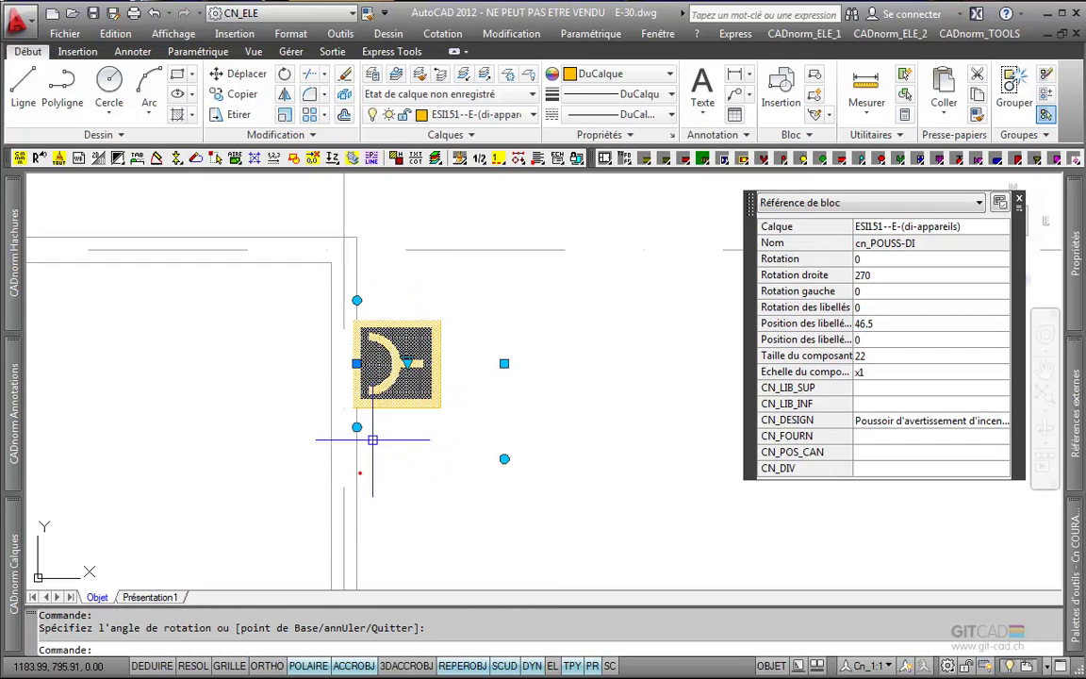
click(357, 300)
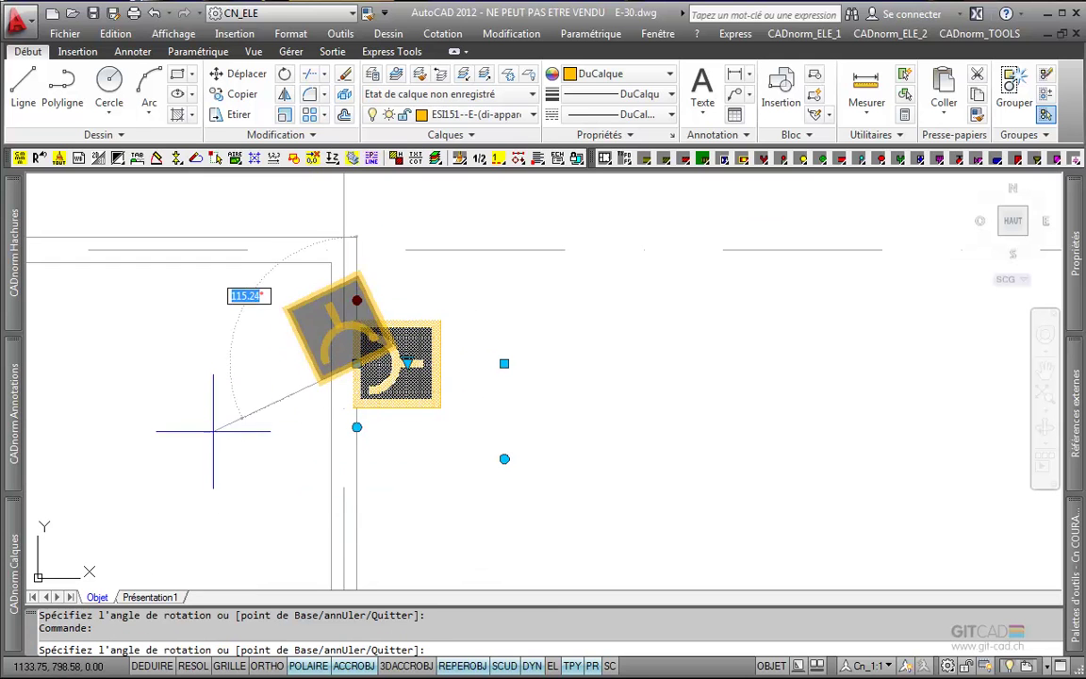
key(Escape)
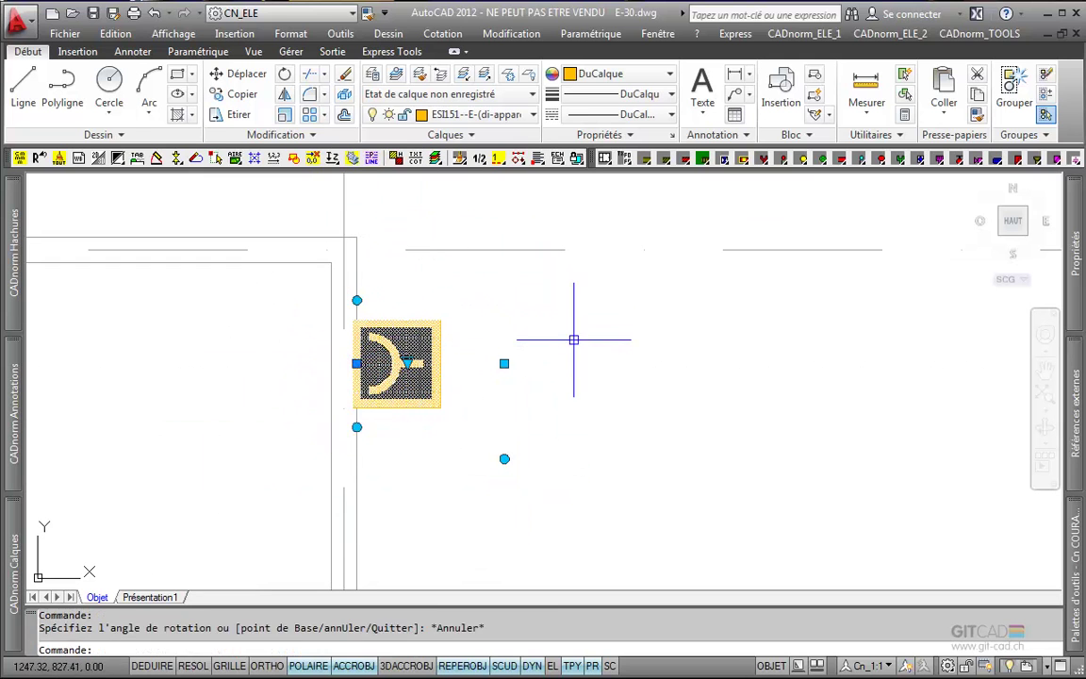
scroll(572, 340, down, 10)
key(Escape)
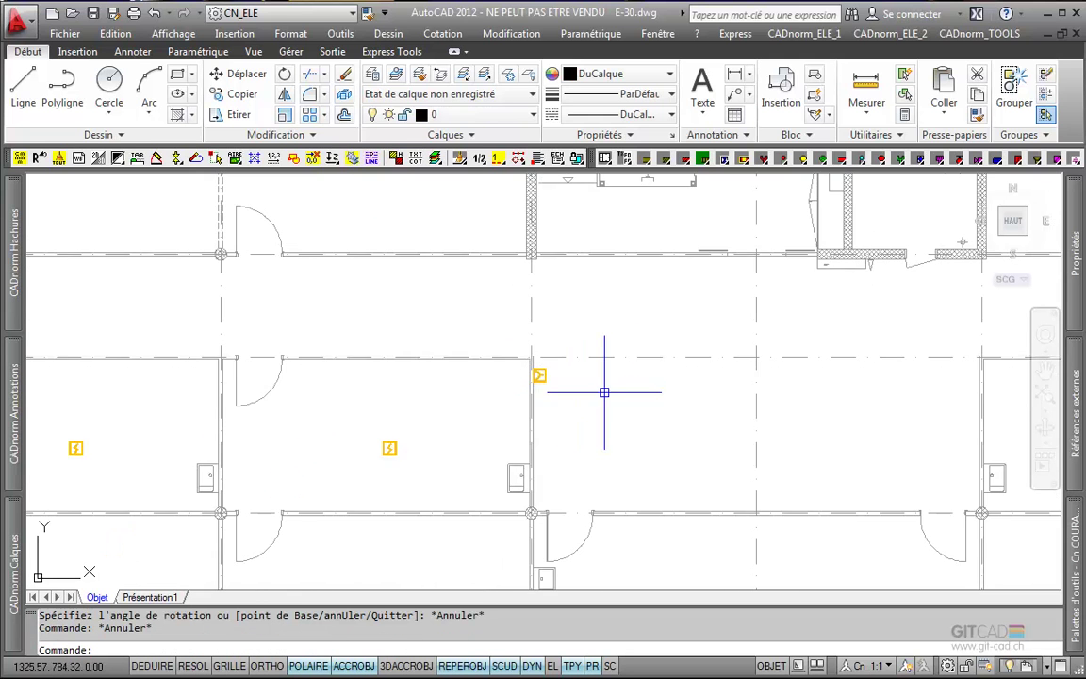
scroll(509, 369, up, 1)
scroll(485, 358, up, 4)
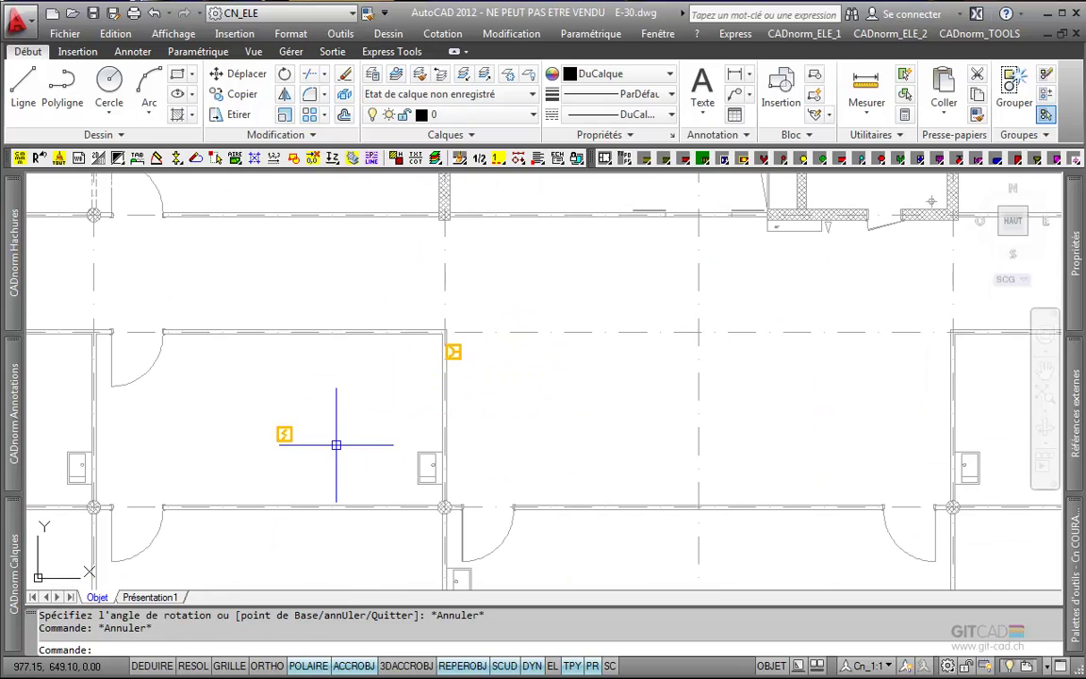
scroll(335, 444, down, 4)
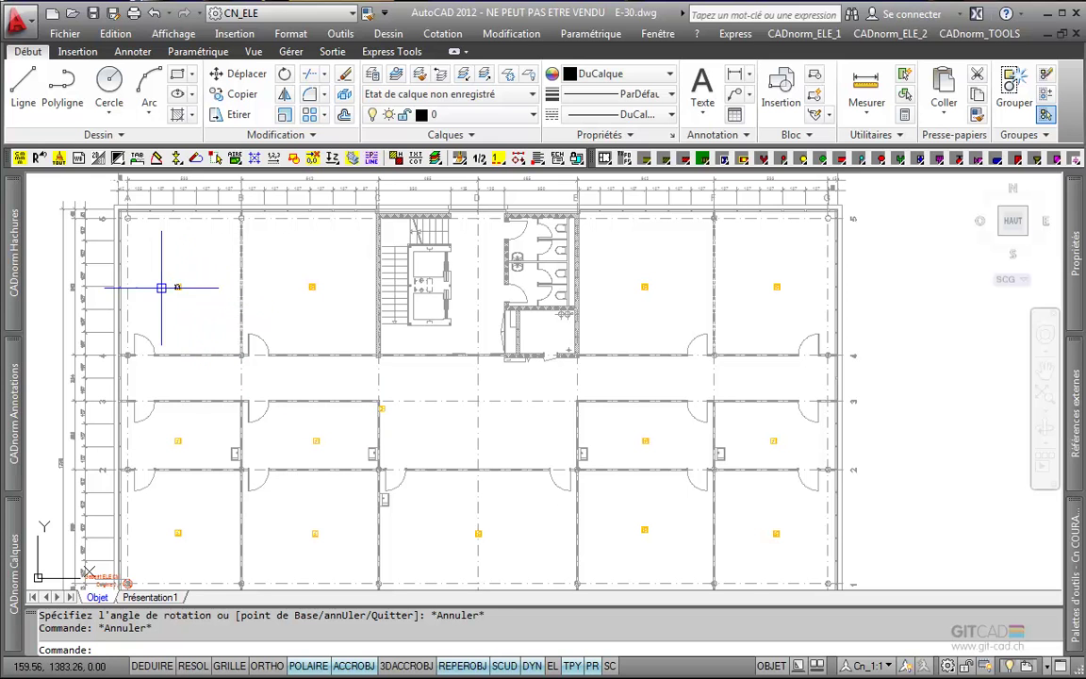
scroll(160, 286, up, 5)
scroll(160, 288, down, 5)
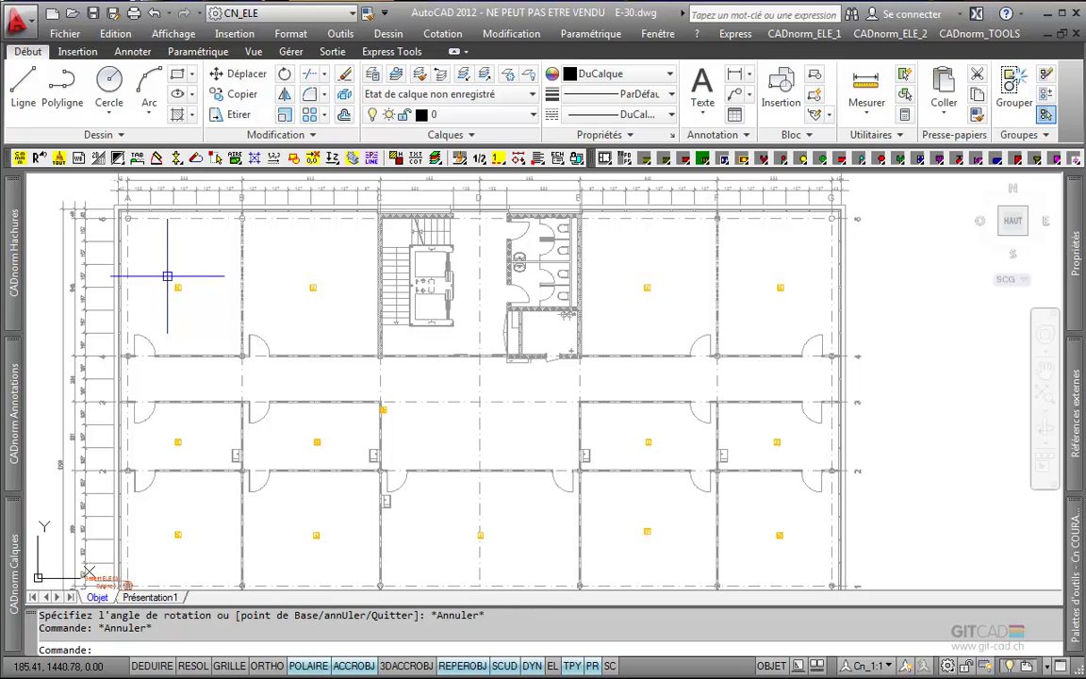
Set the component scale of the smoke detector in the plan's upper-left room to x2, and undo the change.
click(178, 285)
scroll(177, 284, up, 6)
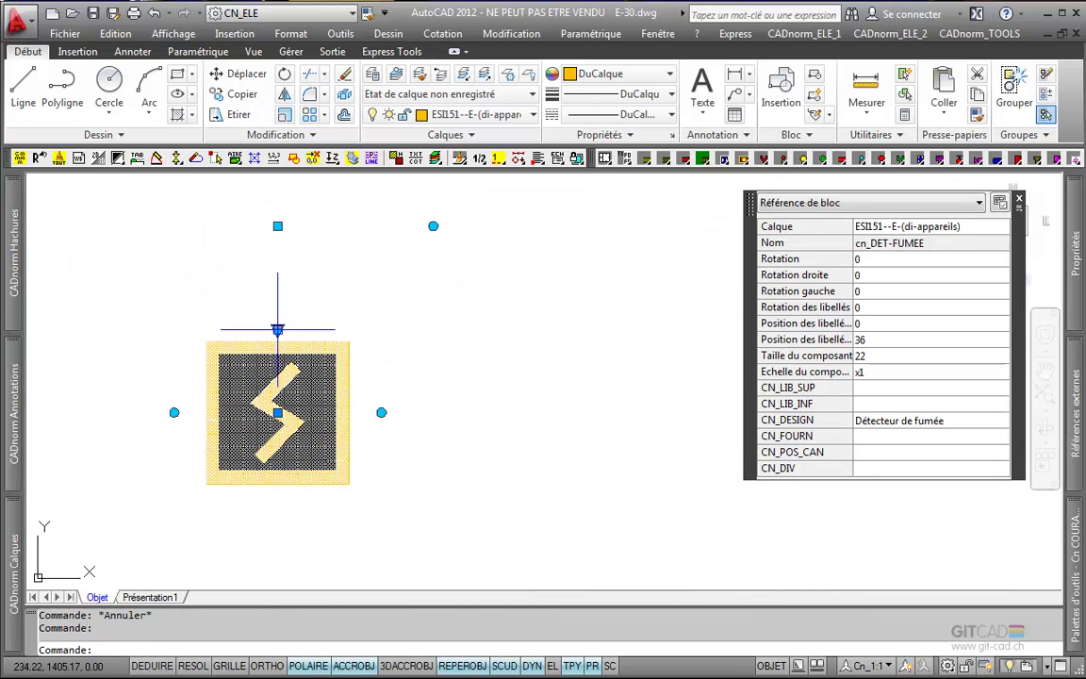
click(277, 329)
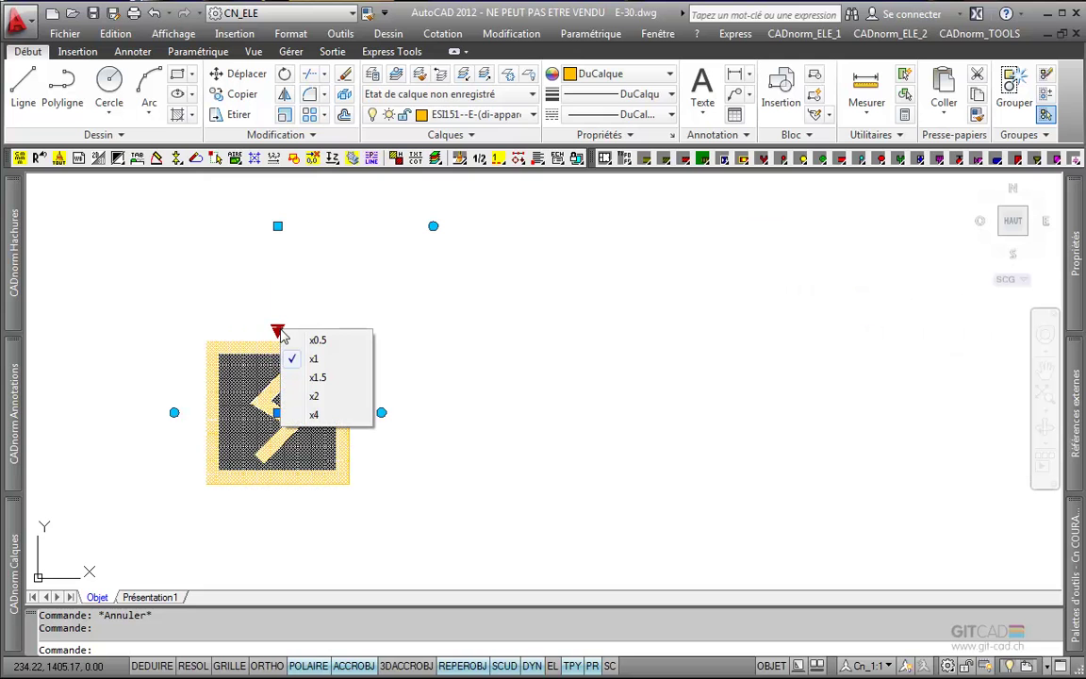
click(317, 397)
scroll(330, 415, down, 6)
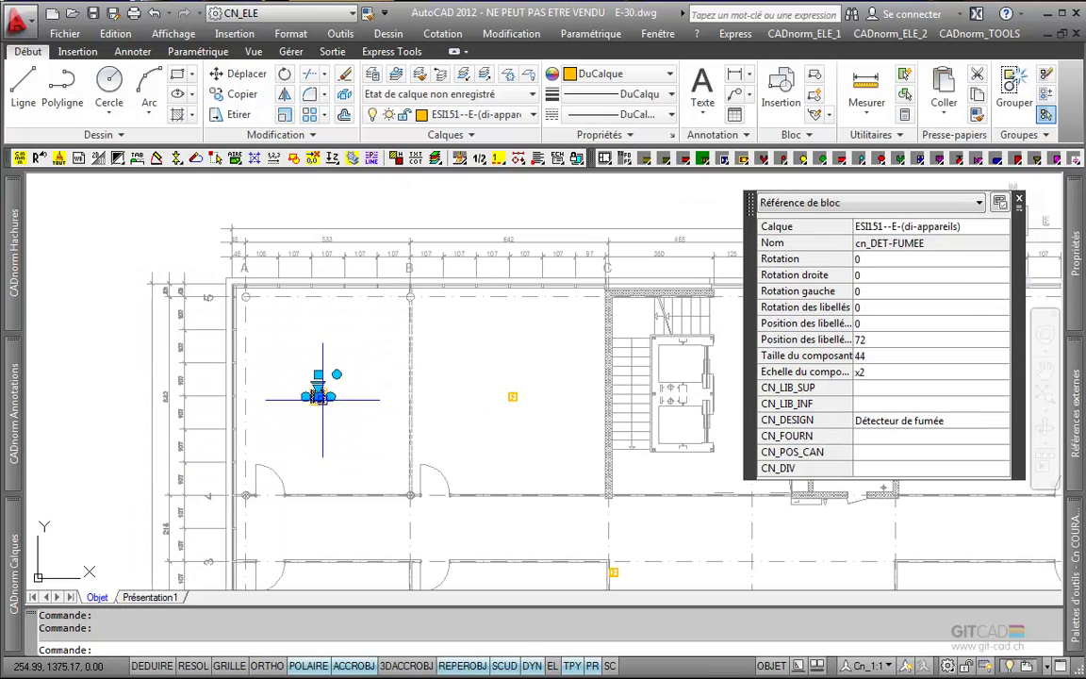
middle_drag(335, 429, 224, 304)
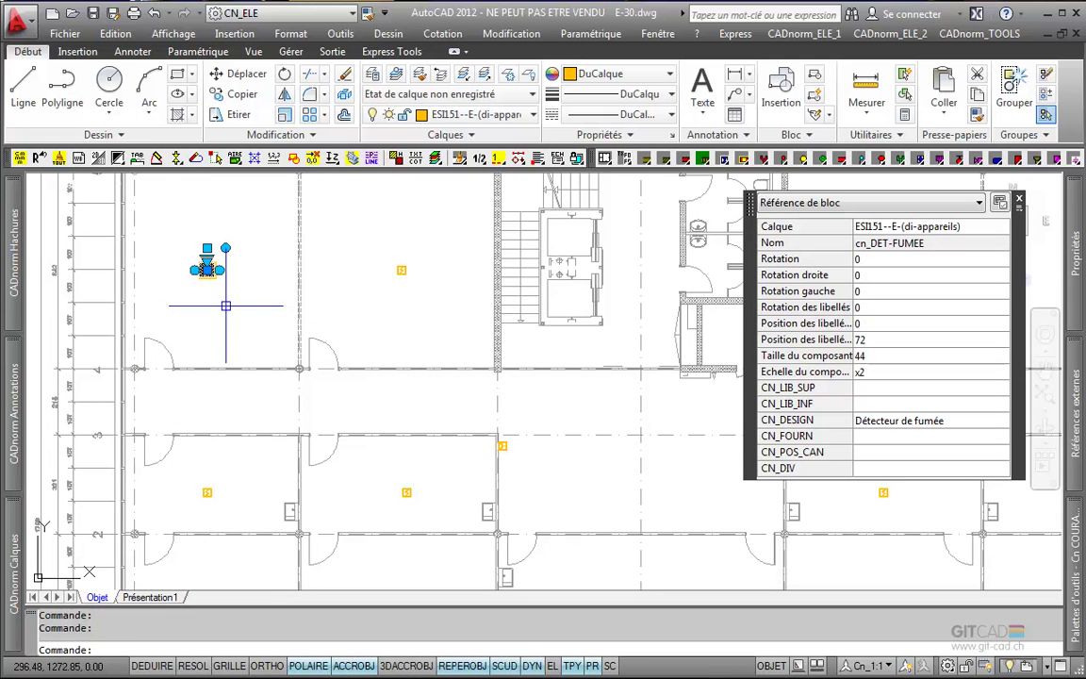
key(Escape)
scroll(225, 305, up, 8)
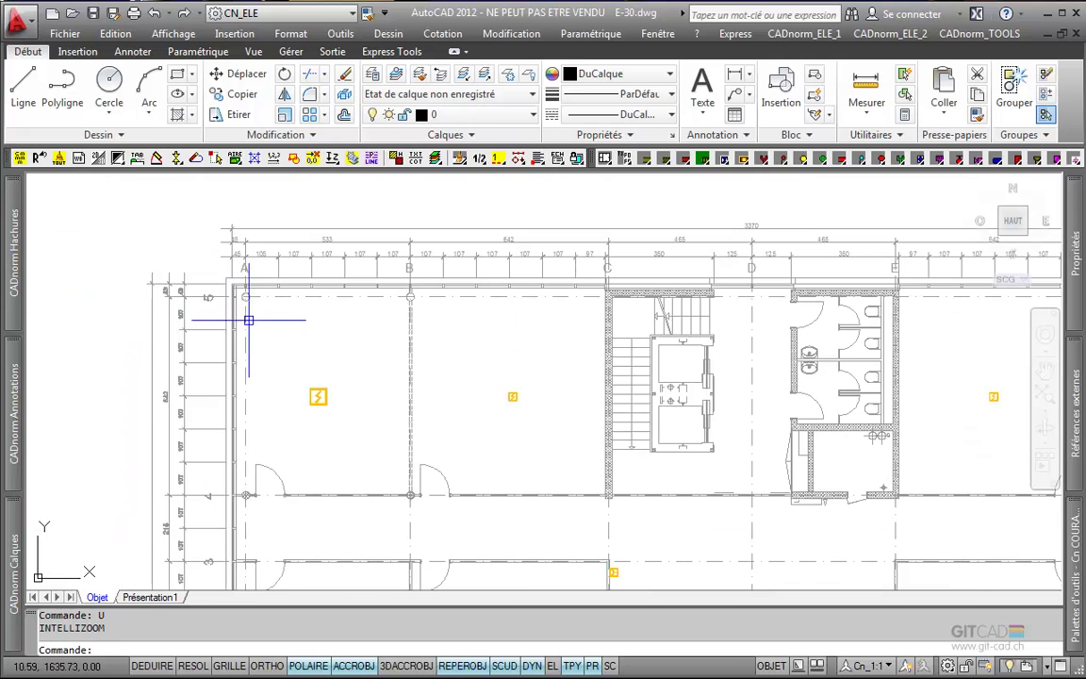
scroll(311, 325, down, 6)
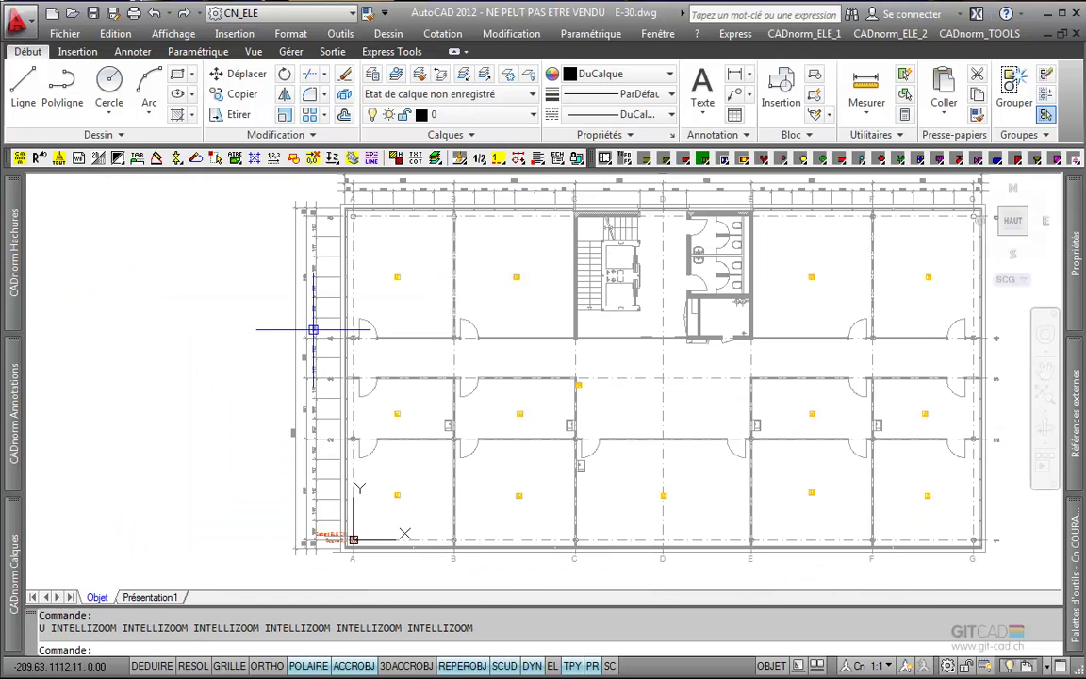
Select all smoke detectors similar to the one in the upper room between axes A and B and set their component scale to x2.
middle_drag(388, 279, 218, 302)
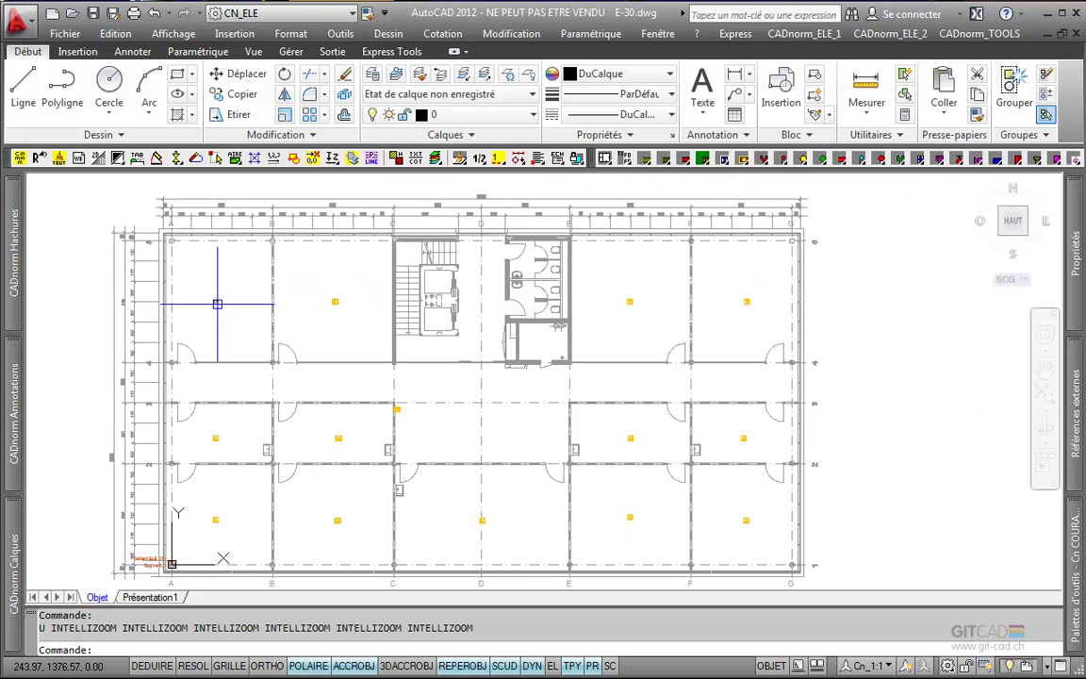
click(217, 300)
right_click(371, 529)
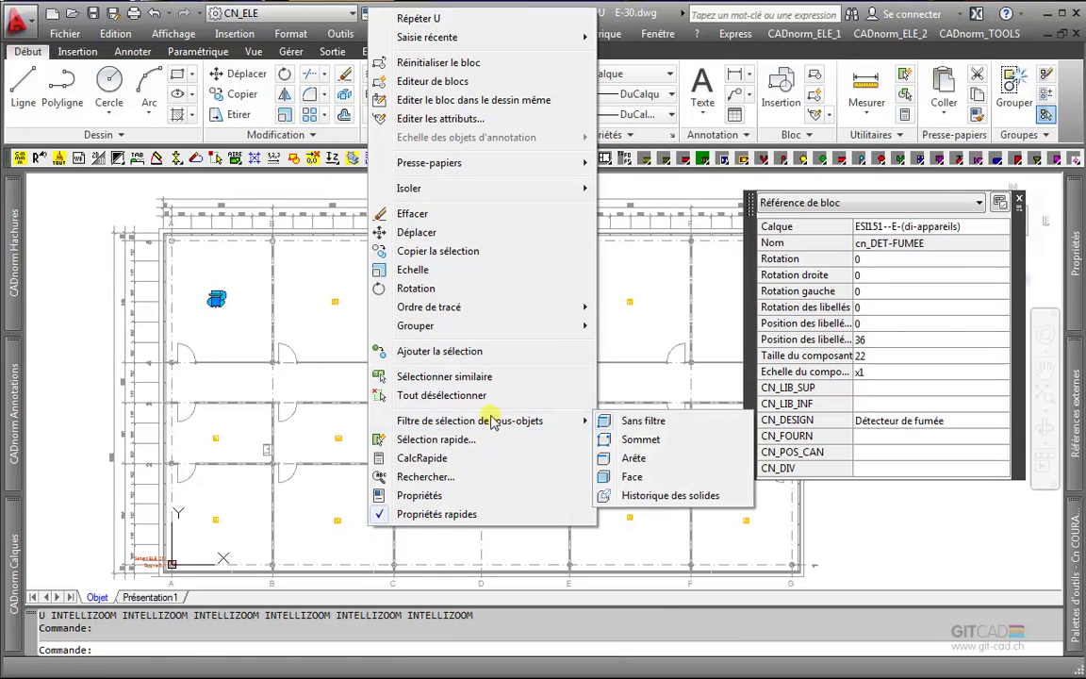
click(444, 376)
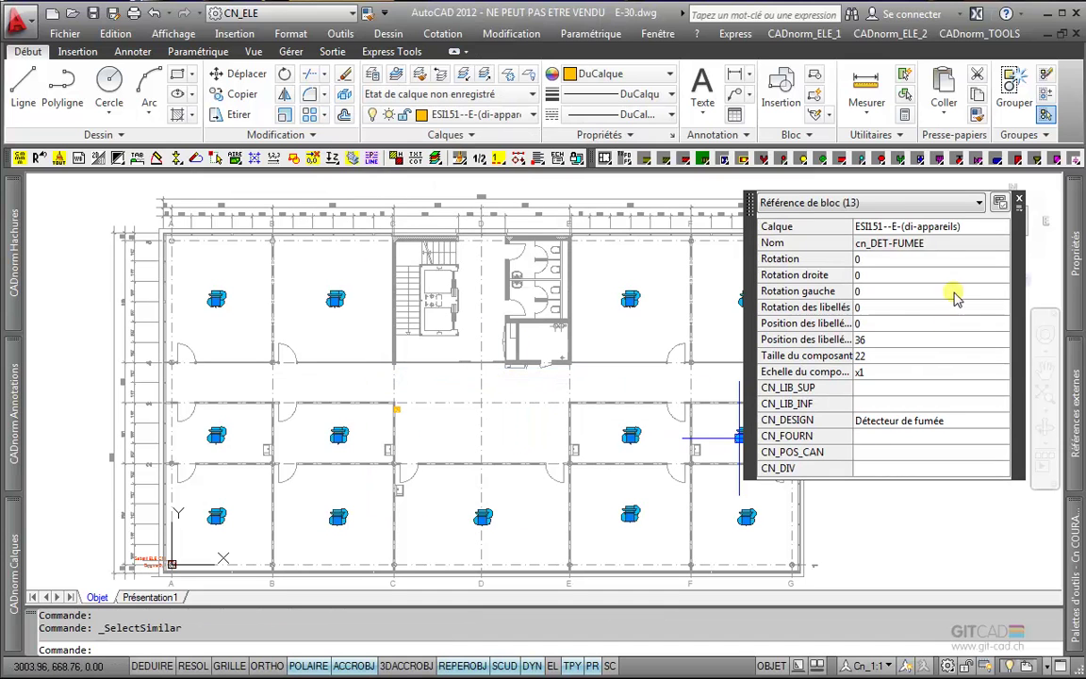
click(923, 370)
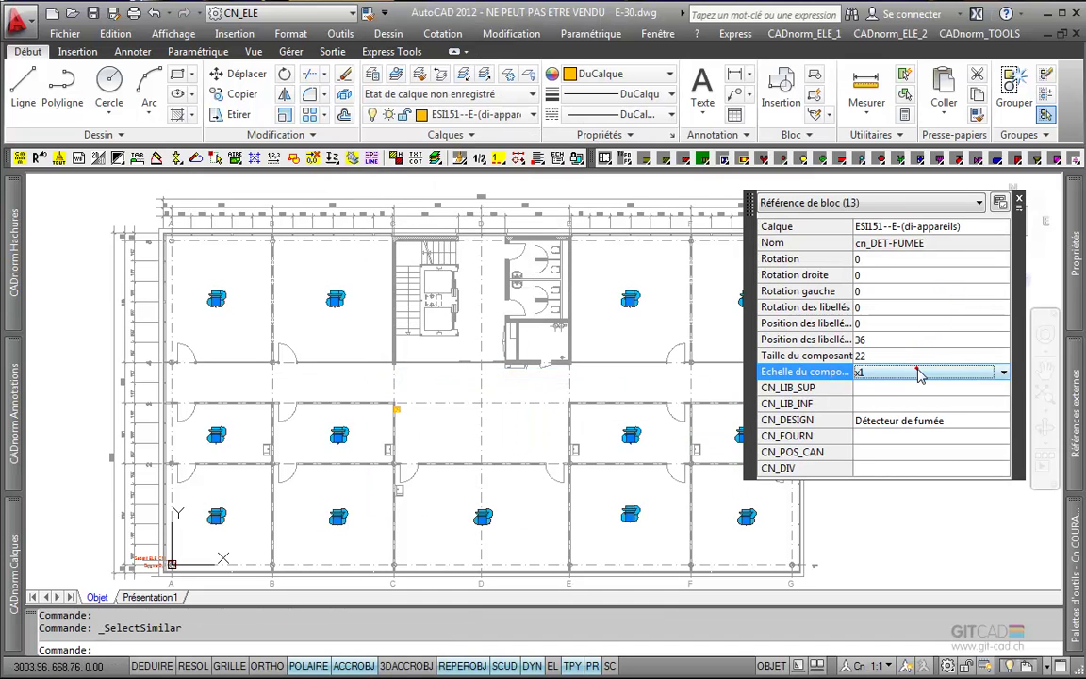
click(919, 370)
click(913, 429)
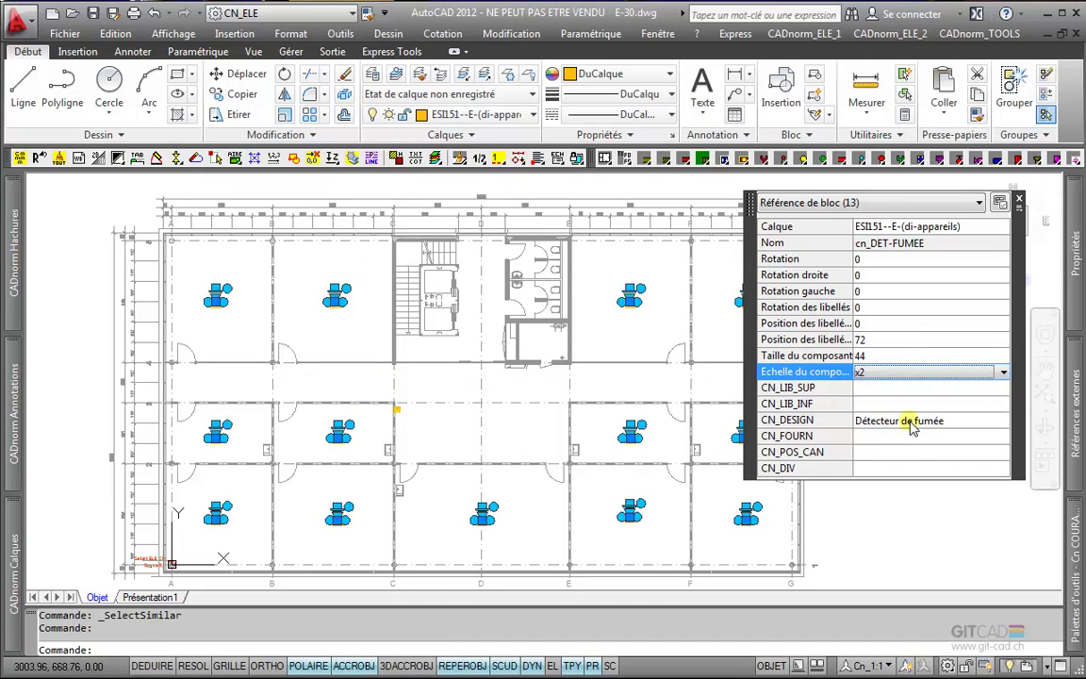
key(Escape)
Set the scale of the fire alarm push-button on the axis C wall to x2 and deselect it.
scroll(437, 405, up, 5)
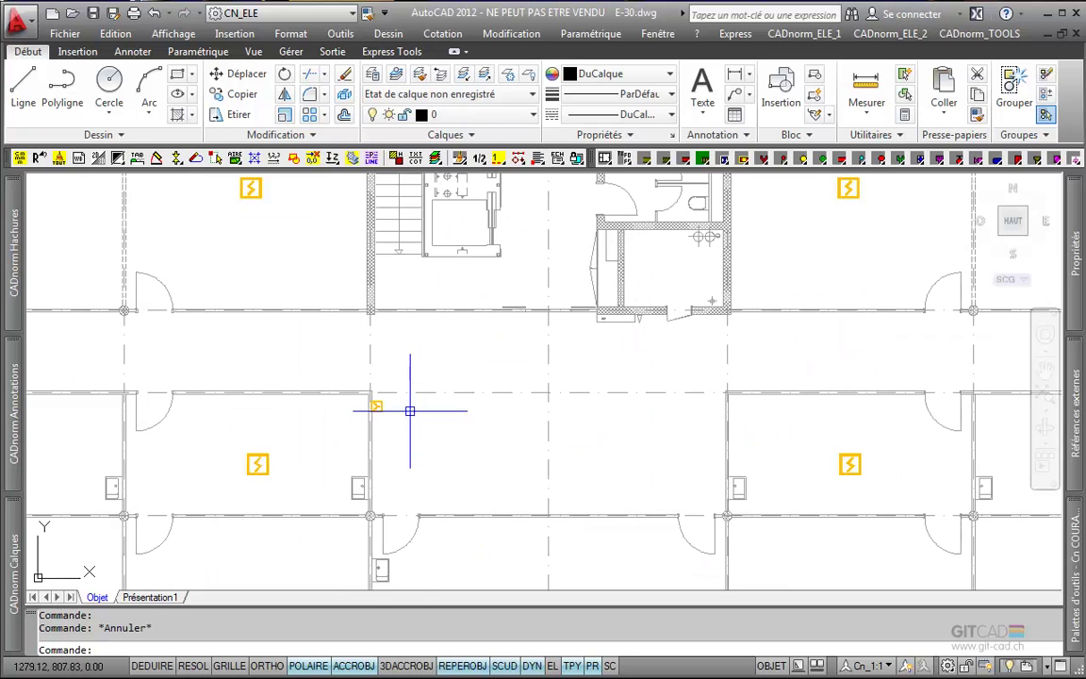
click(370, 407)
scroll(370, 406, up, 5)
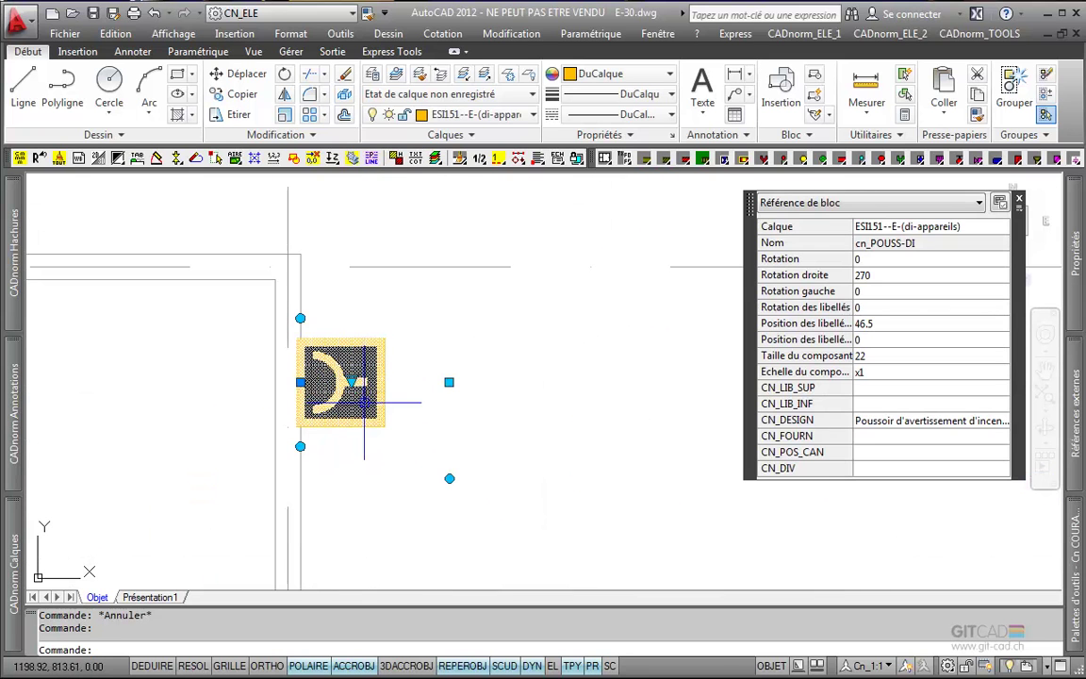
click(354, 380)
click(387, 453)
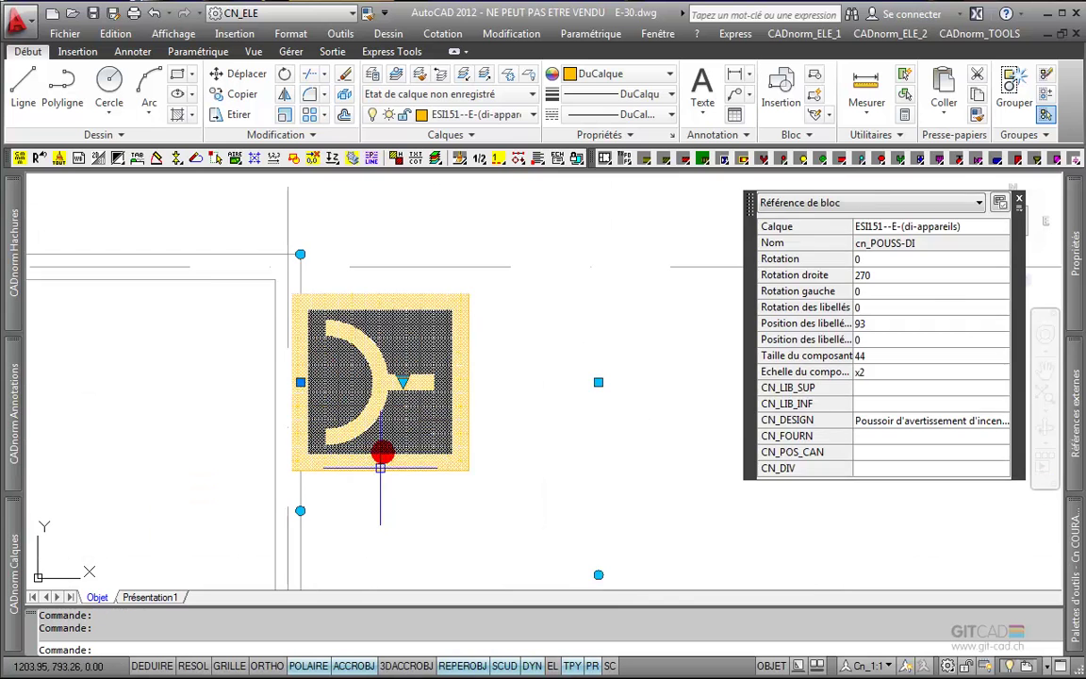
scroll(382, 458, down, 5)
key(Escape)
scroll(396, 480, down, 5)
middle_drag(420, 493, 386, 402)
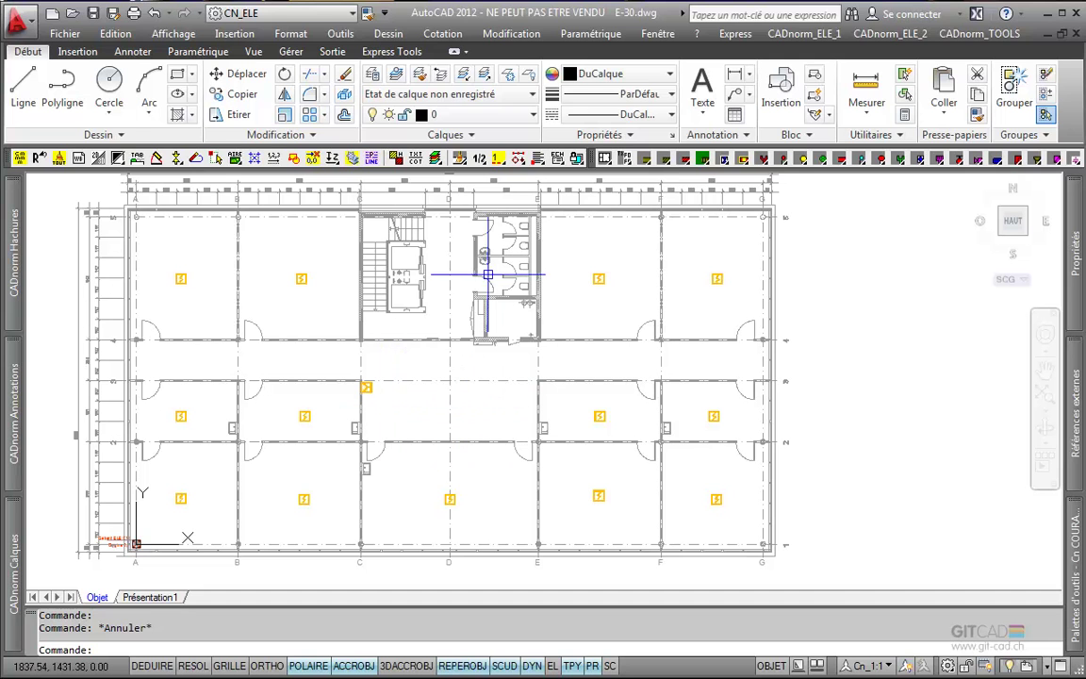
Examine the predefined layer filters in the layer properties manager, including FA Détection incendie, and close the manager.
click(374, 76)
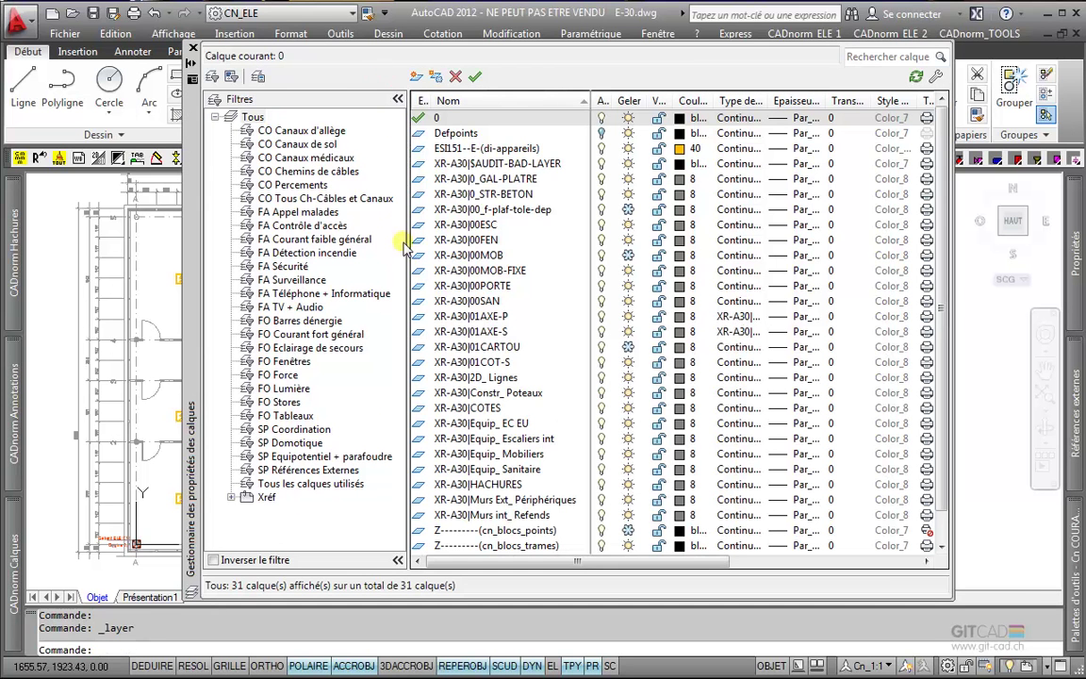
click(302, 130)
key(Down)
key(Down)
key(Down)
key(Down)
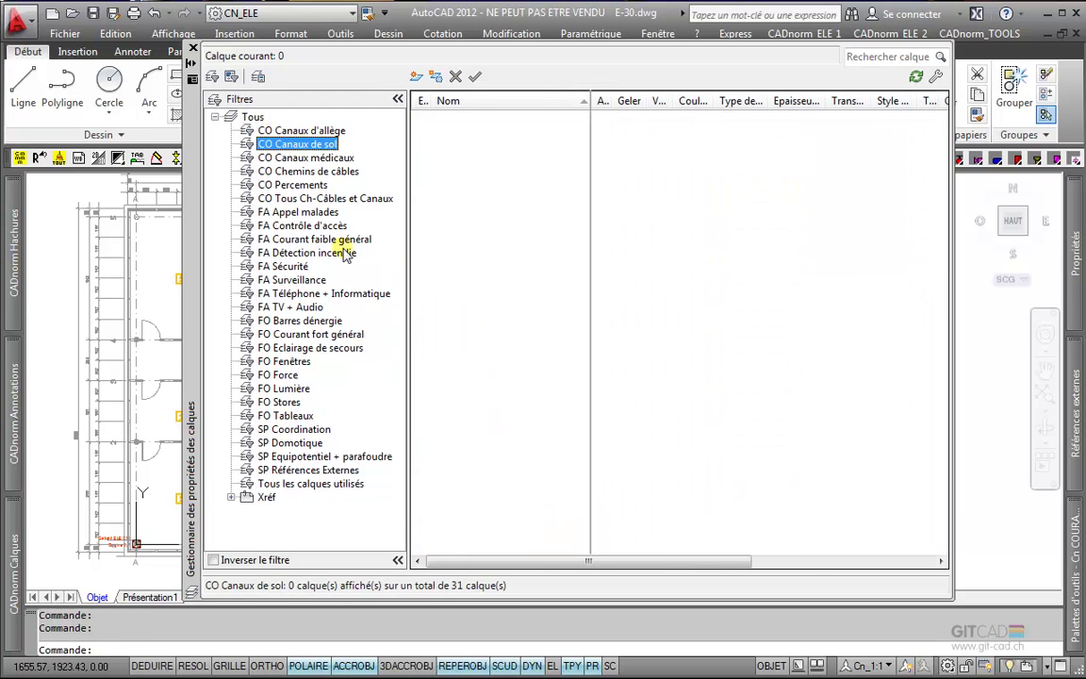
key(Down)
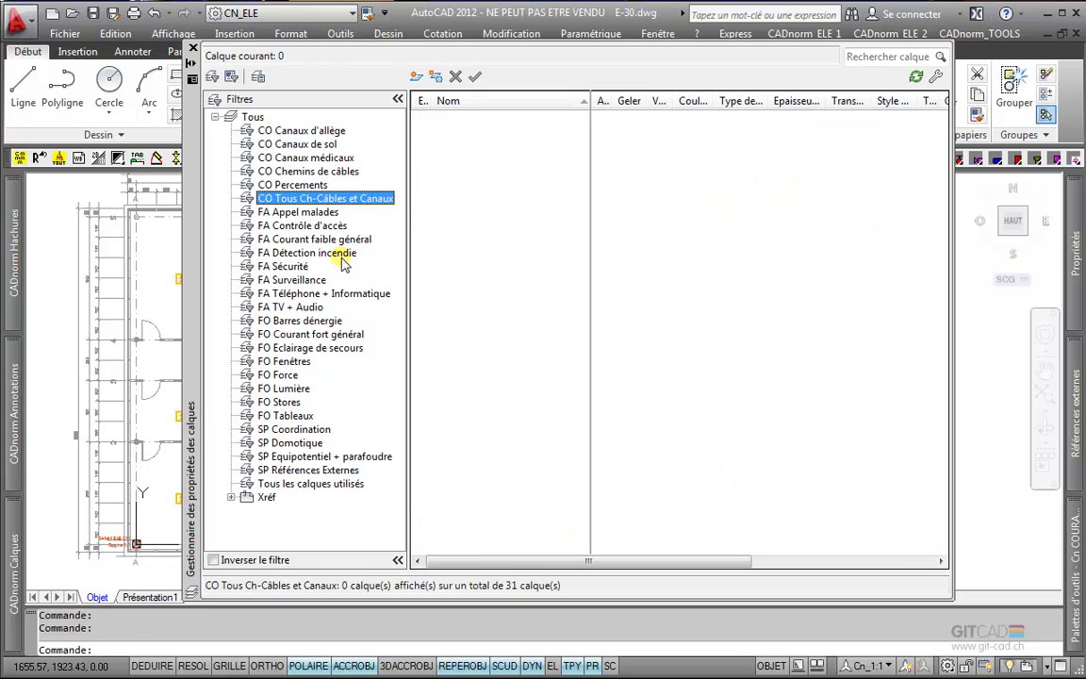
key(Down)
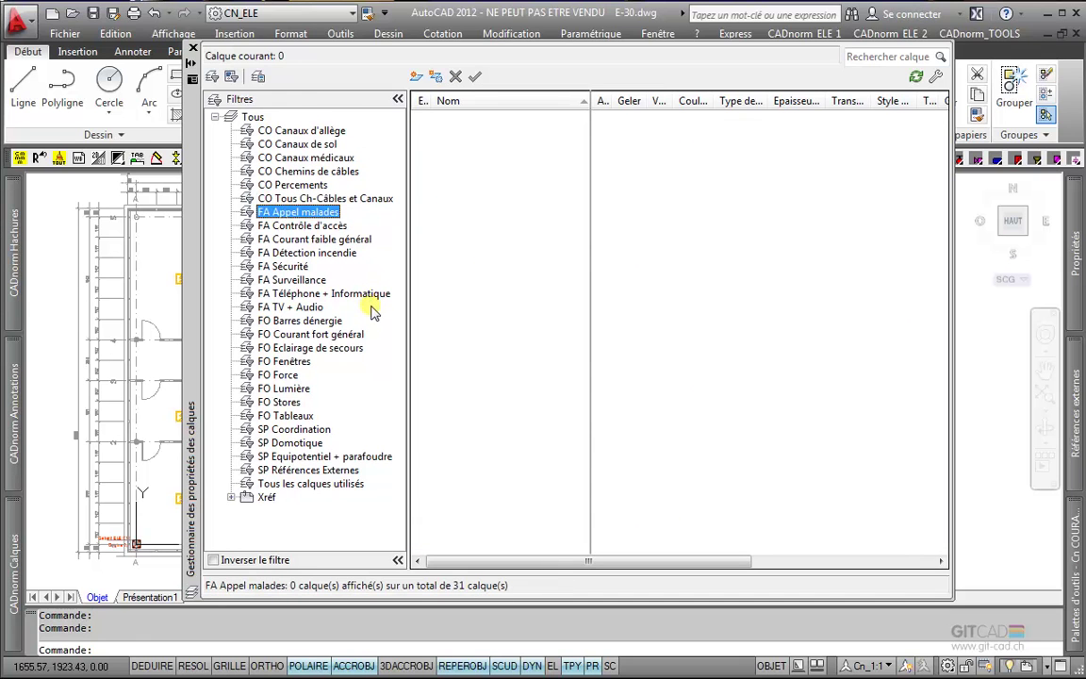
click(322, 253)
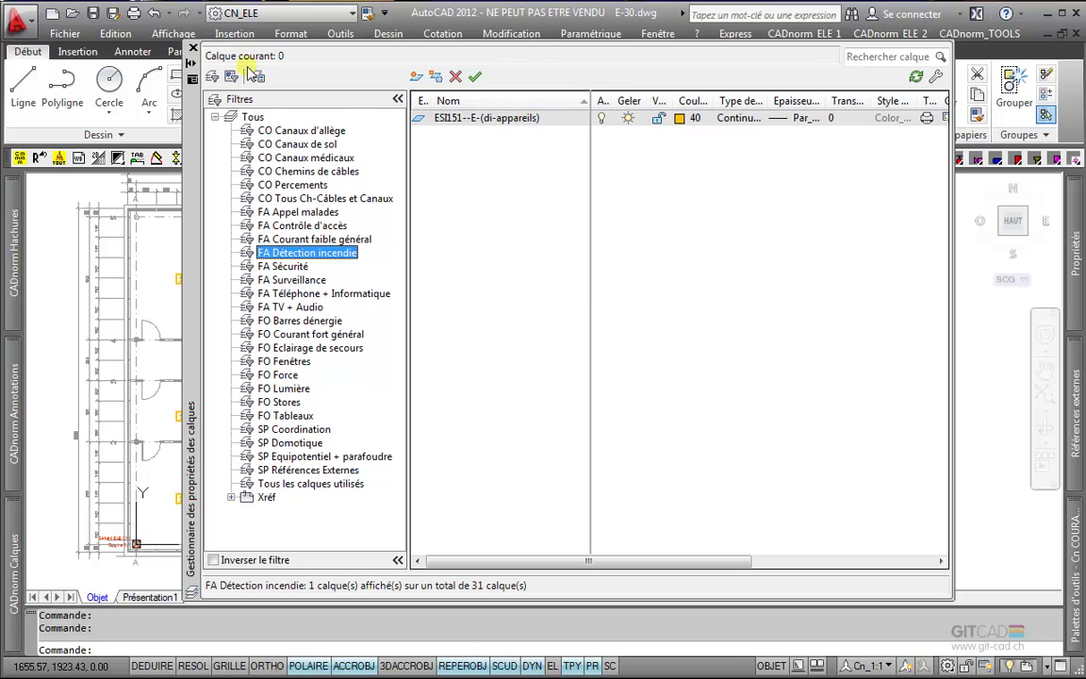
click(193, 48)
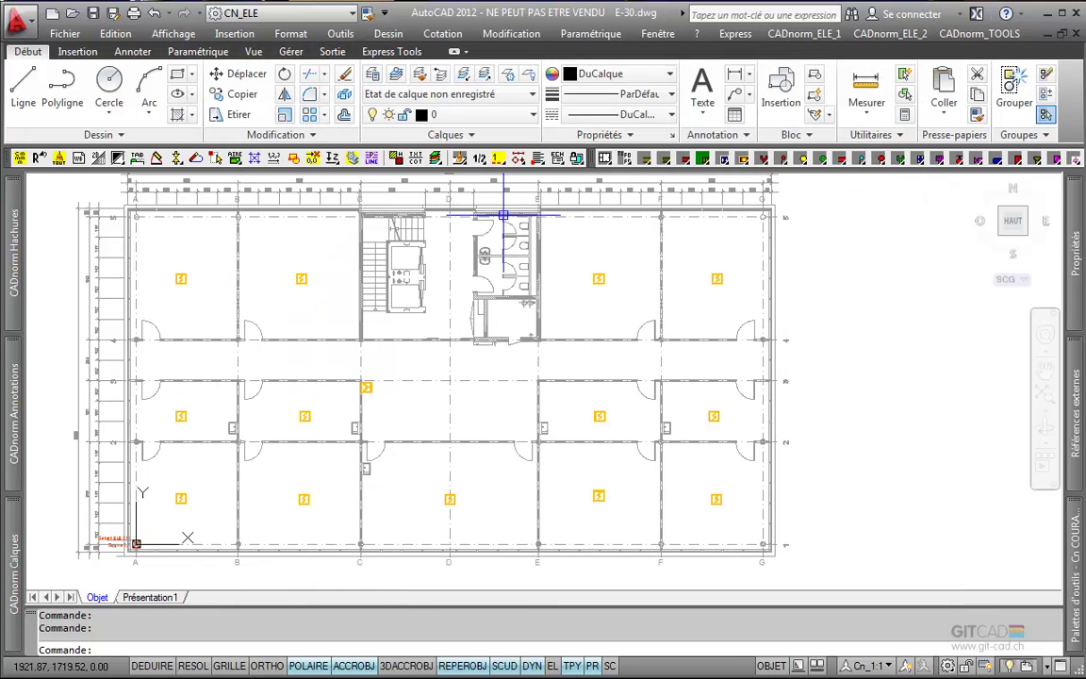
key(Escape)
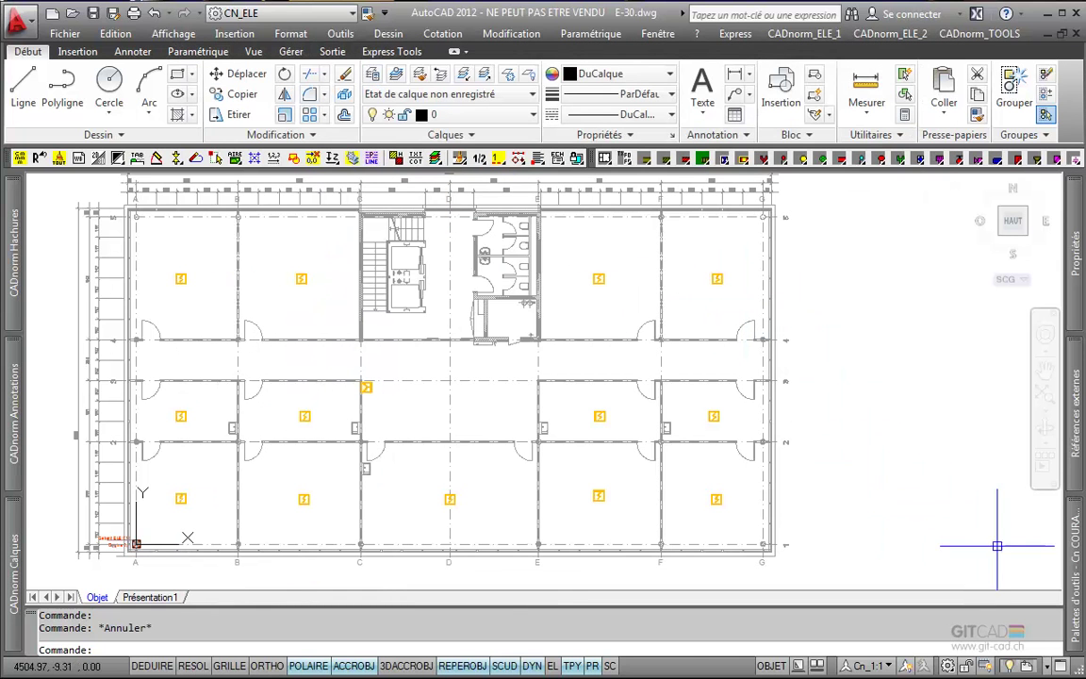
mouse_move(1072, 563)
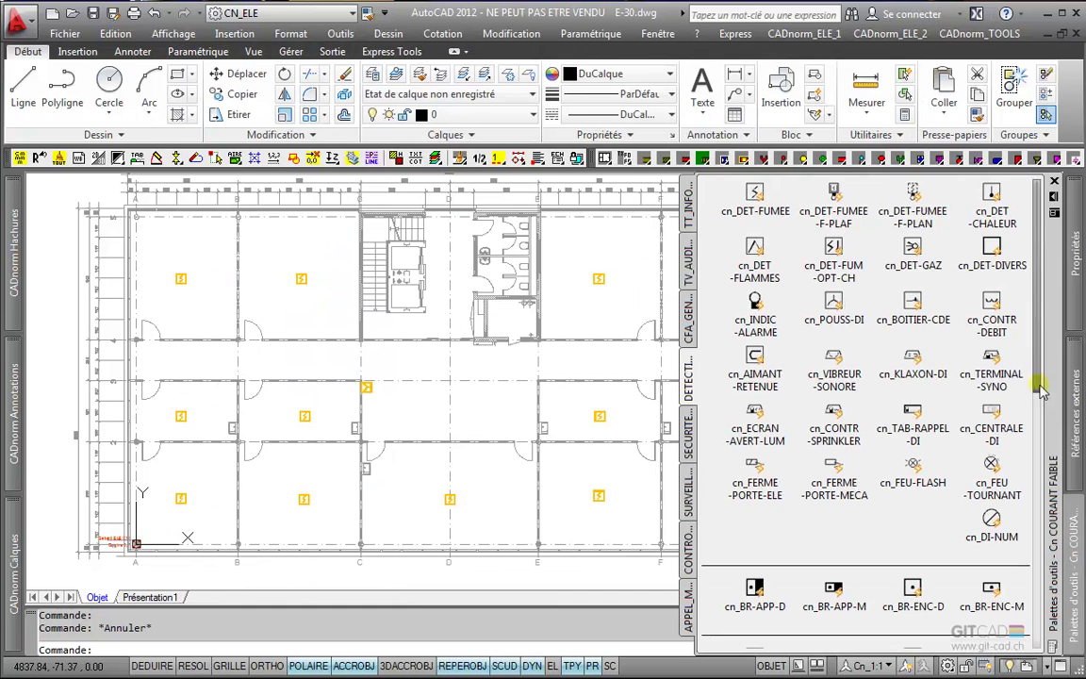
drag(1036, 375, 1054, 638)
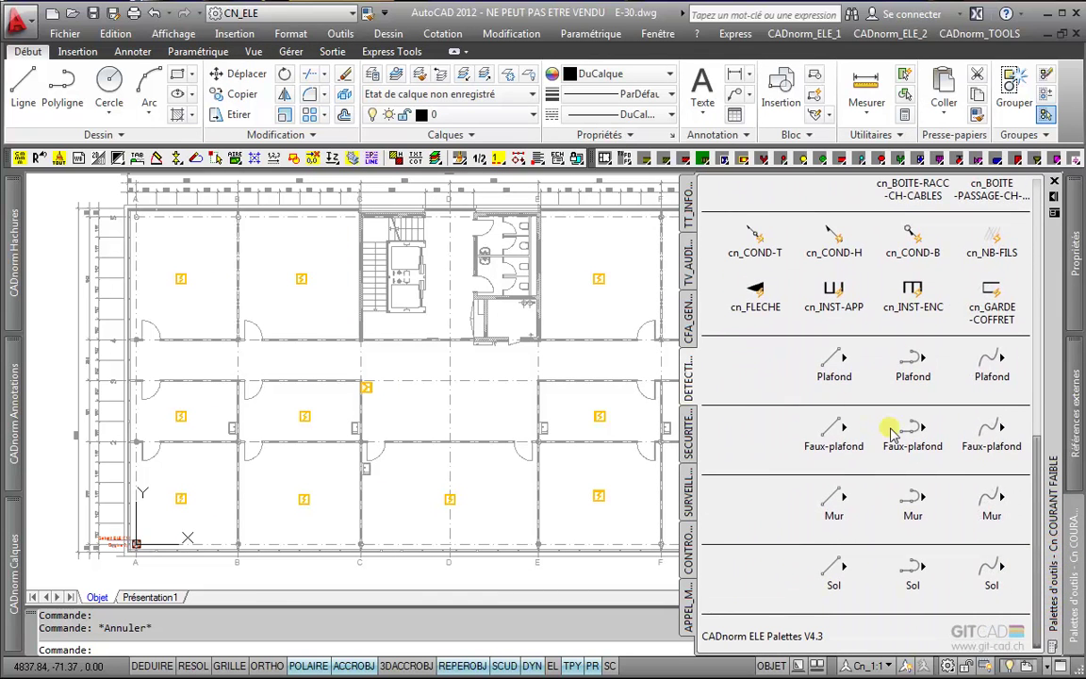
click(987, 429)
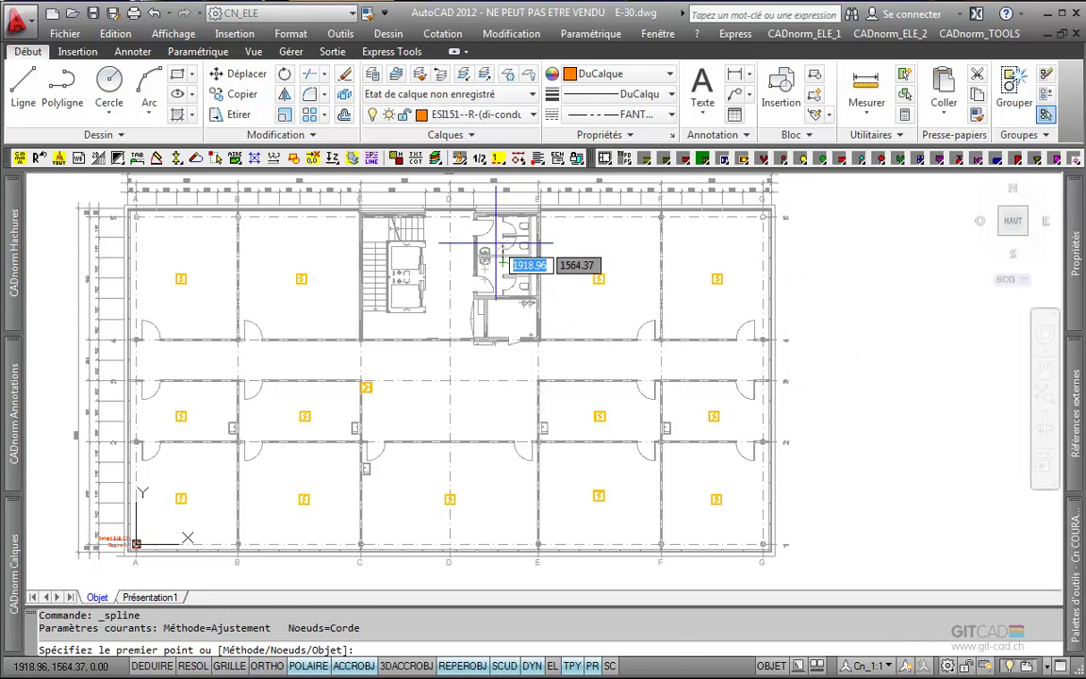
key(Escape)
Restrict object snap to insertion points and start a Faux-plafond spline conduit from the upper B–C room's detector to the upper A–B room's detector.
click(523, 162)
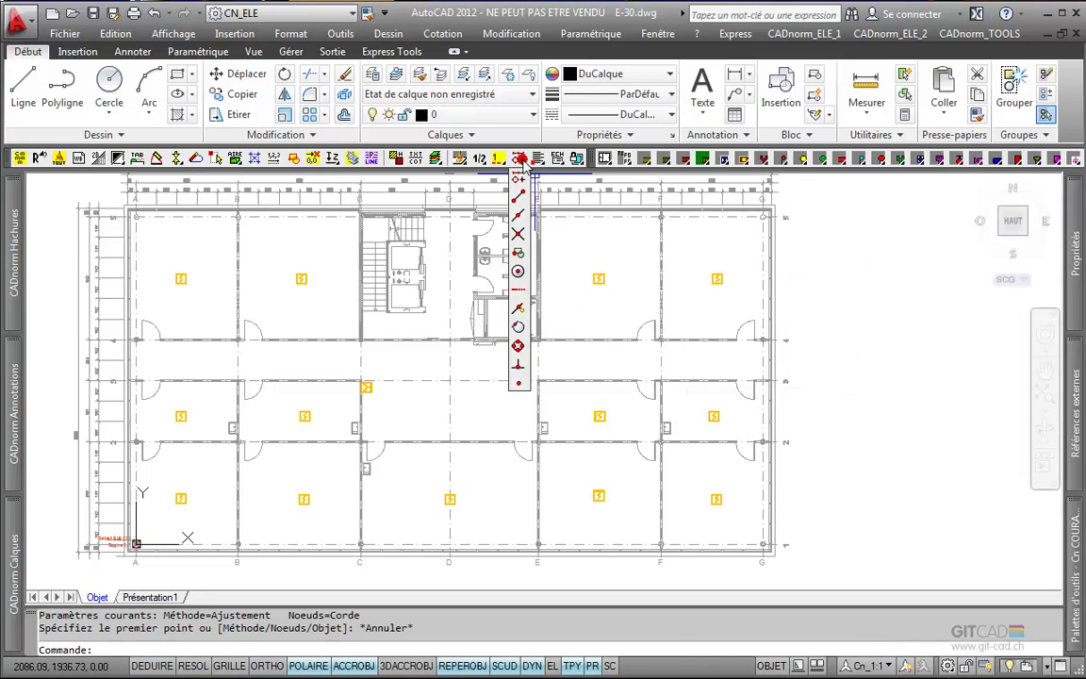
click(521, 254)
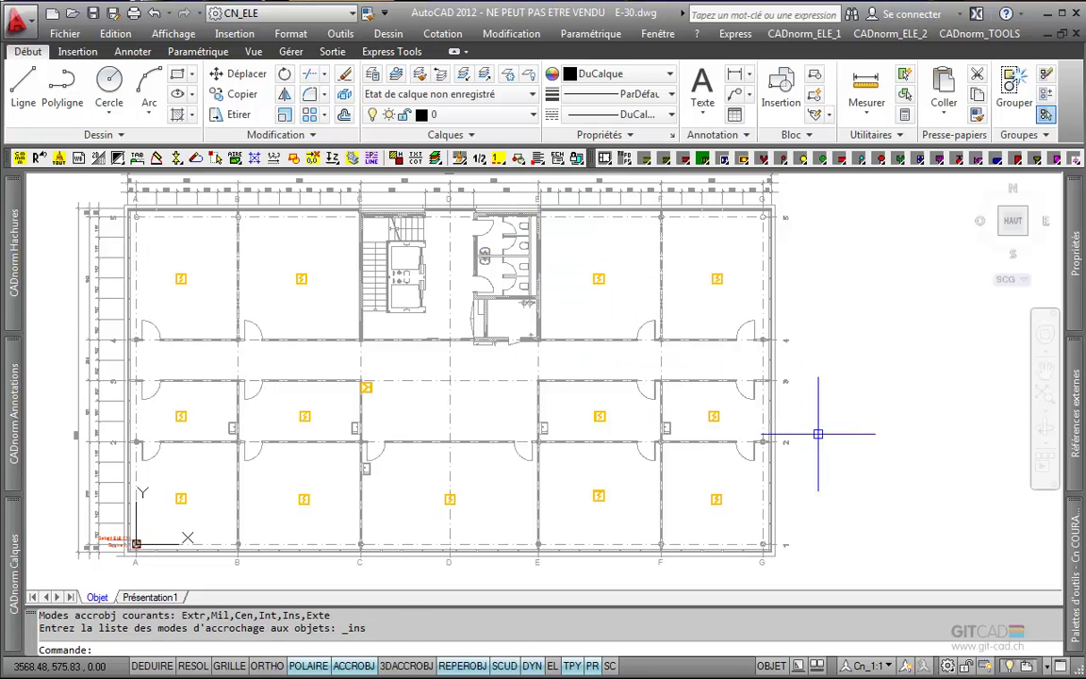
mouse_move(1071, 549)
click(983, 431)
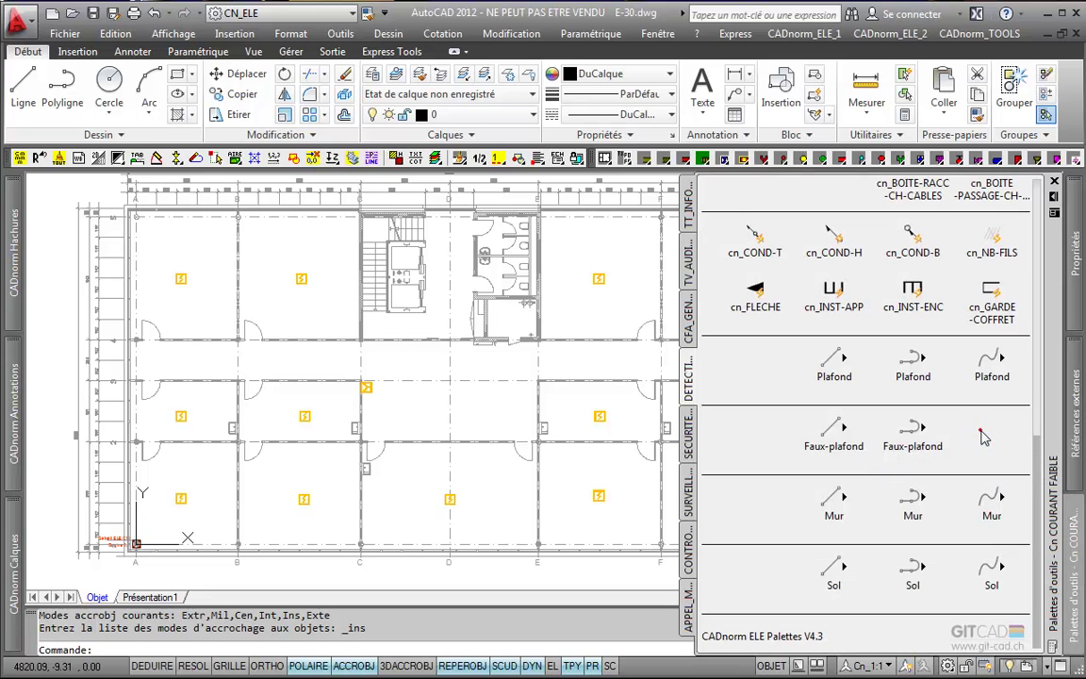
click(294, 264)
scroll(264, 264, up, 3)
click(231, 257)
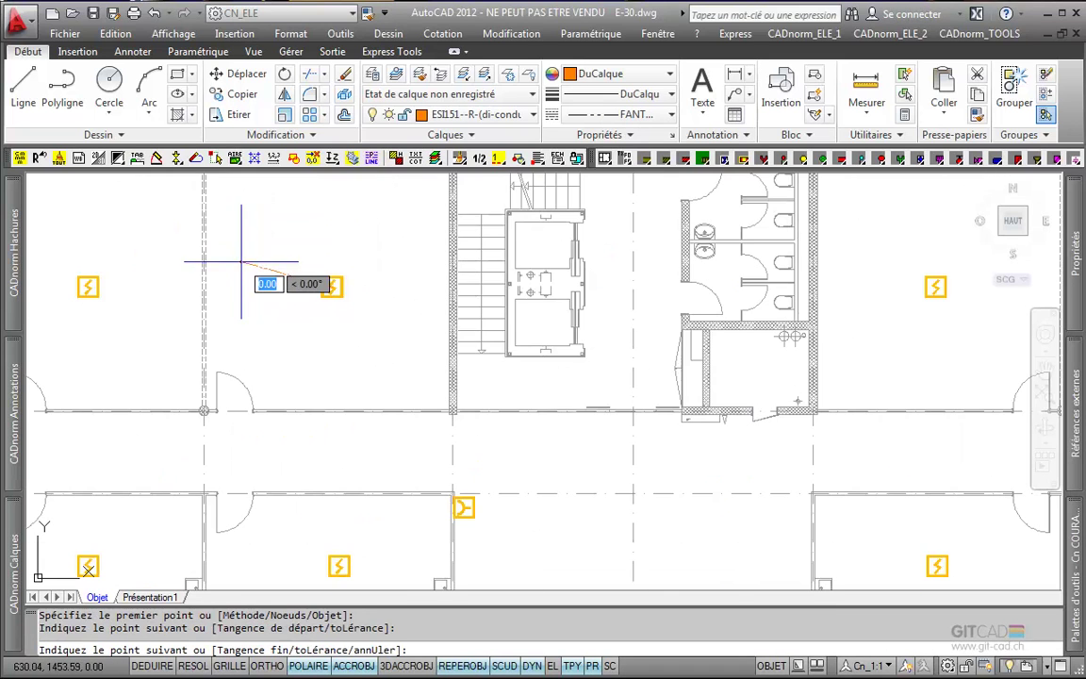
middle_drag(145, 272, 320, 295)
click(296, 291)
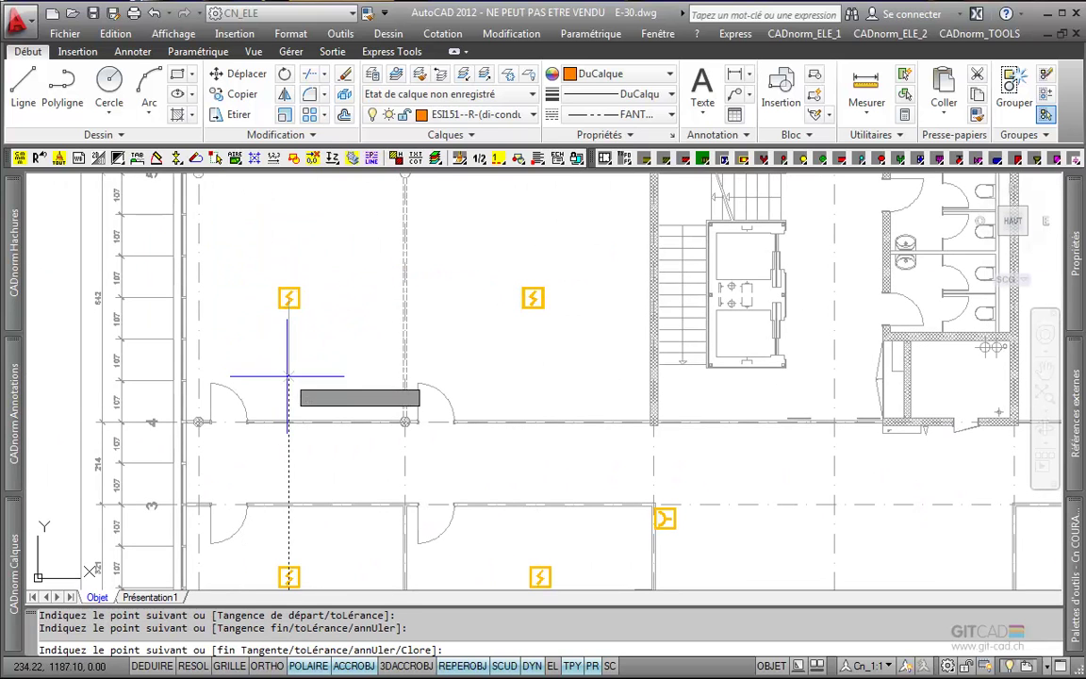
Continue the spline conduit down between axes A and B through the middle room's detector to the lower room's detector.
click(303, 472)
middle_drag(302, 472, 280, 260)
click(280, 332)
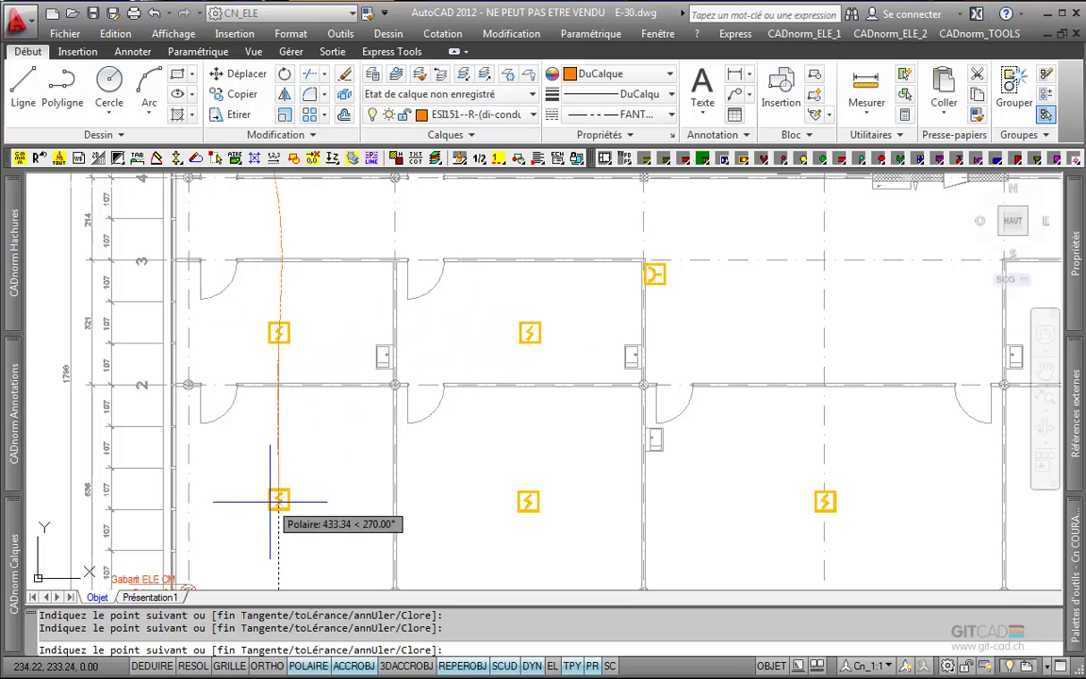
scroll(267, 425, up, 3)
scroll(272, 510, down, 3)
scroll(286, 560, up, 2)
click(289, 557)
scroll(289, 557, down, 3)
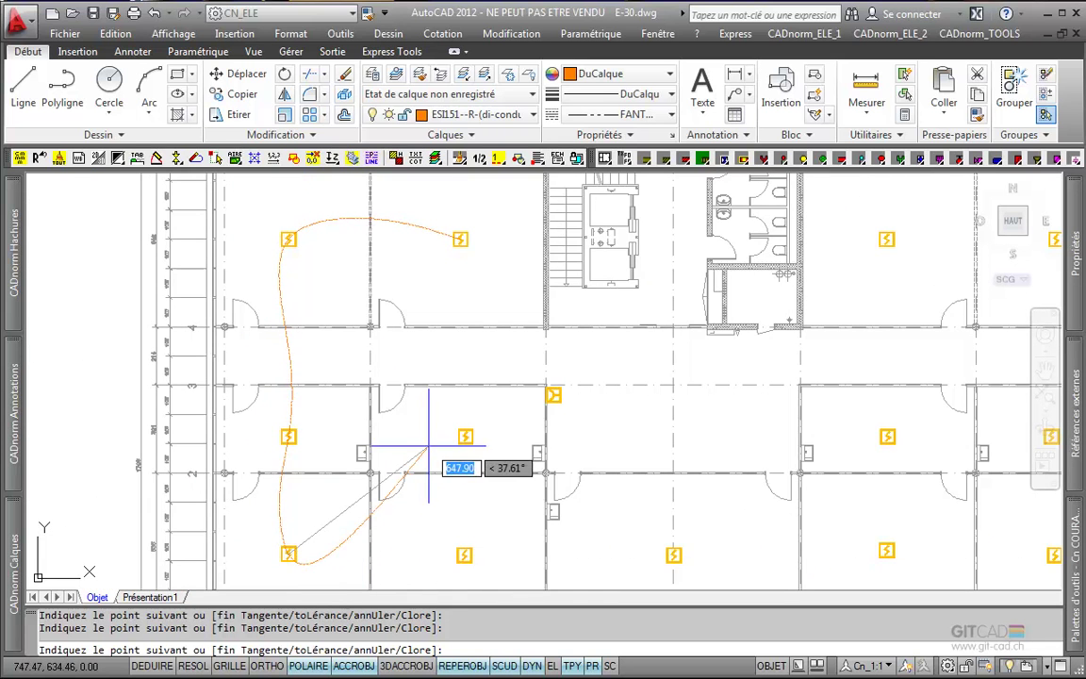
Curve the spline conduit up to the detector in the middle B–C room and back down to the lower B–C room's detector.
scroll(425, 436, up, 2)
click(384, 539)
click(480, 434)
middle_drag(480, 436, 421, 279)
click(424, 363)
click(418, 442)
Run the spline conduit through the detector on axis D to the detector in the lower room between axes E and F.
click(716, 442)
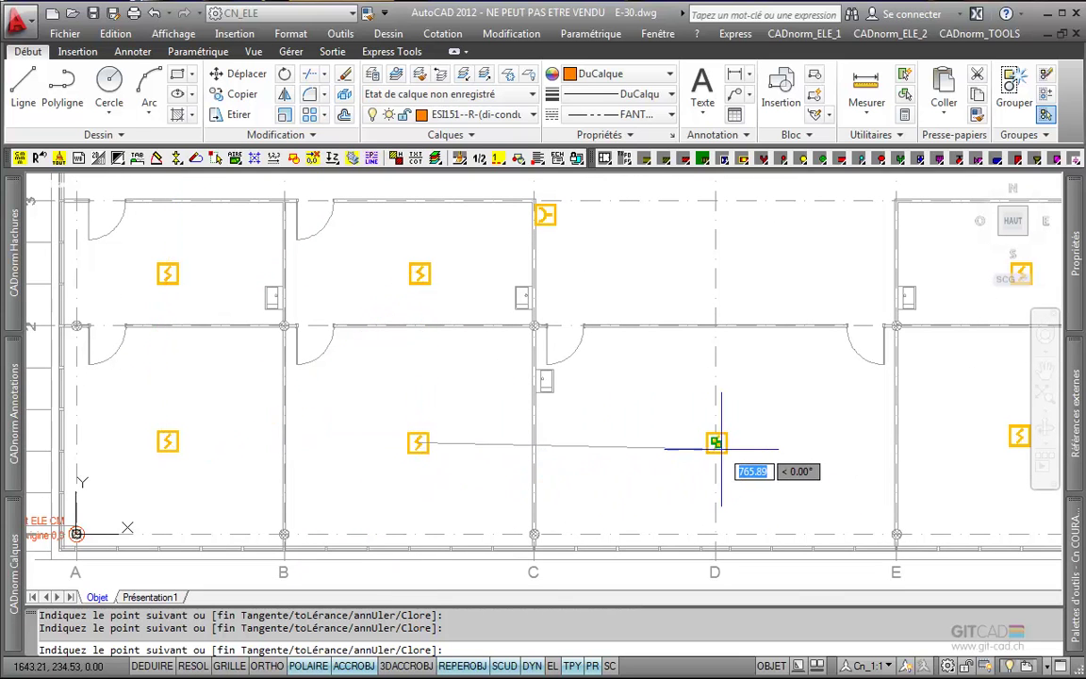
middle_drag(716, 441, 372, 395)
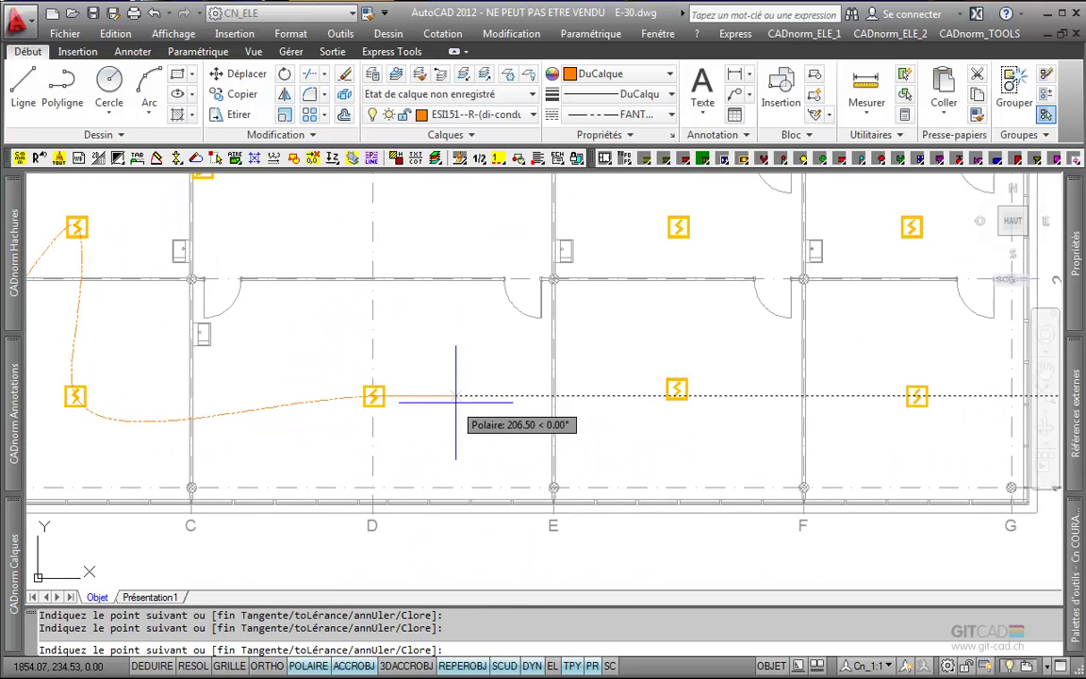
click(507, 415)
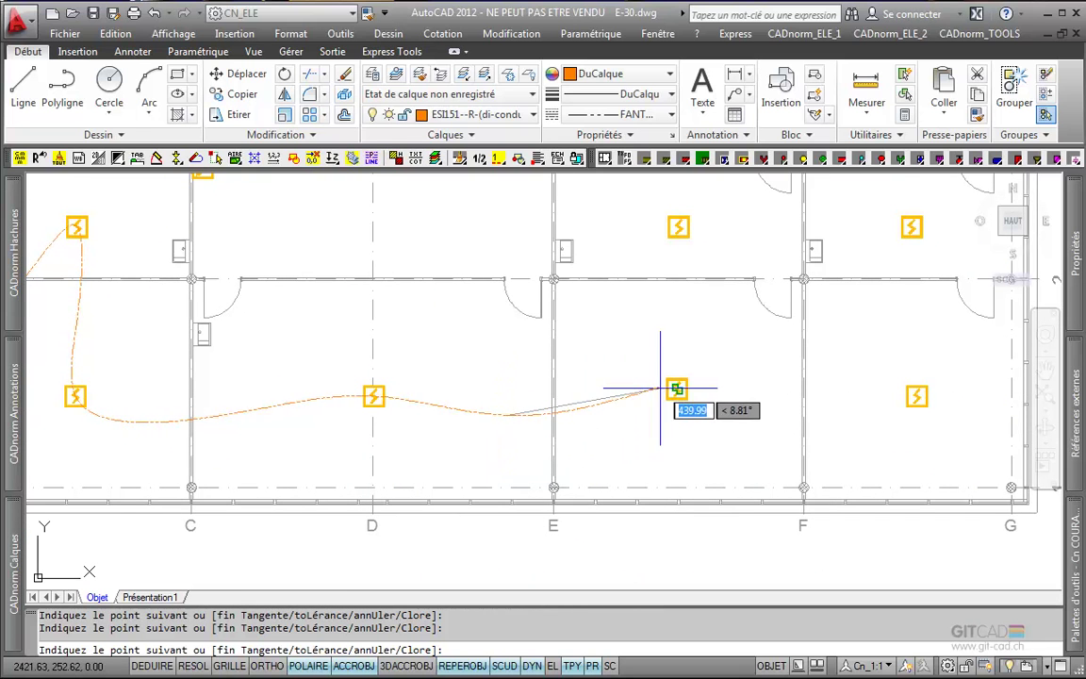
click(676, 390)
middle_drag(676, 389, 558, 433)
scroll(724, 475, down, 3)
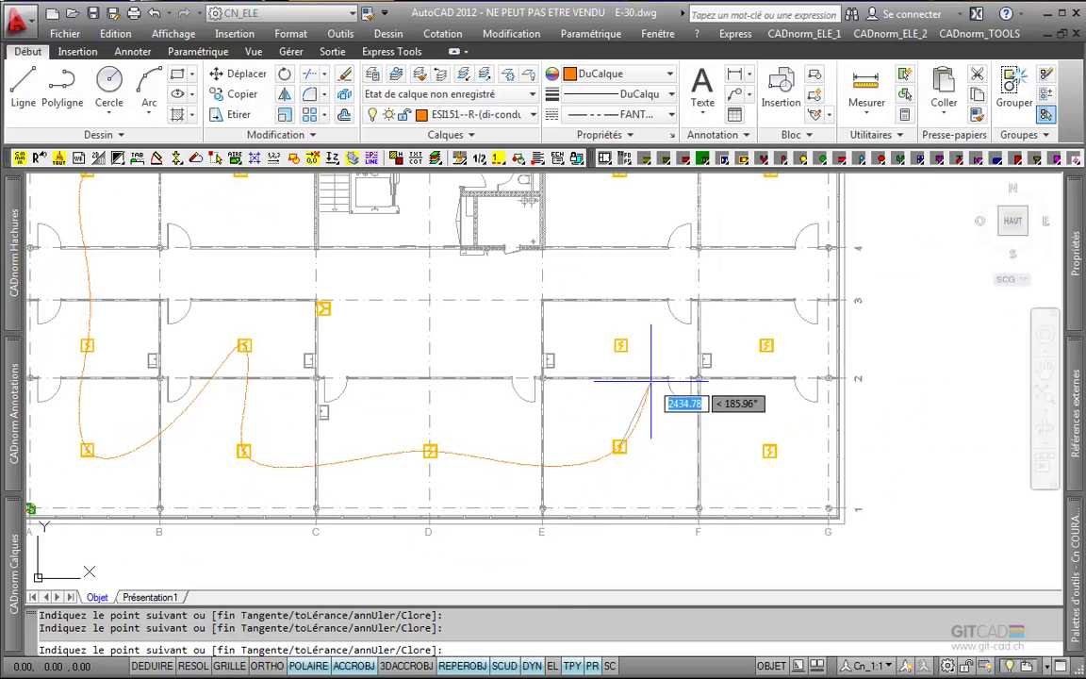
Route the spline conduit up to the middle E–F detector, down to the lower F–G detector, and up to the middle F–G detector.
scroll(636, 407, up, 4)
click(600, 412)
click(586, 308)
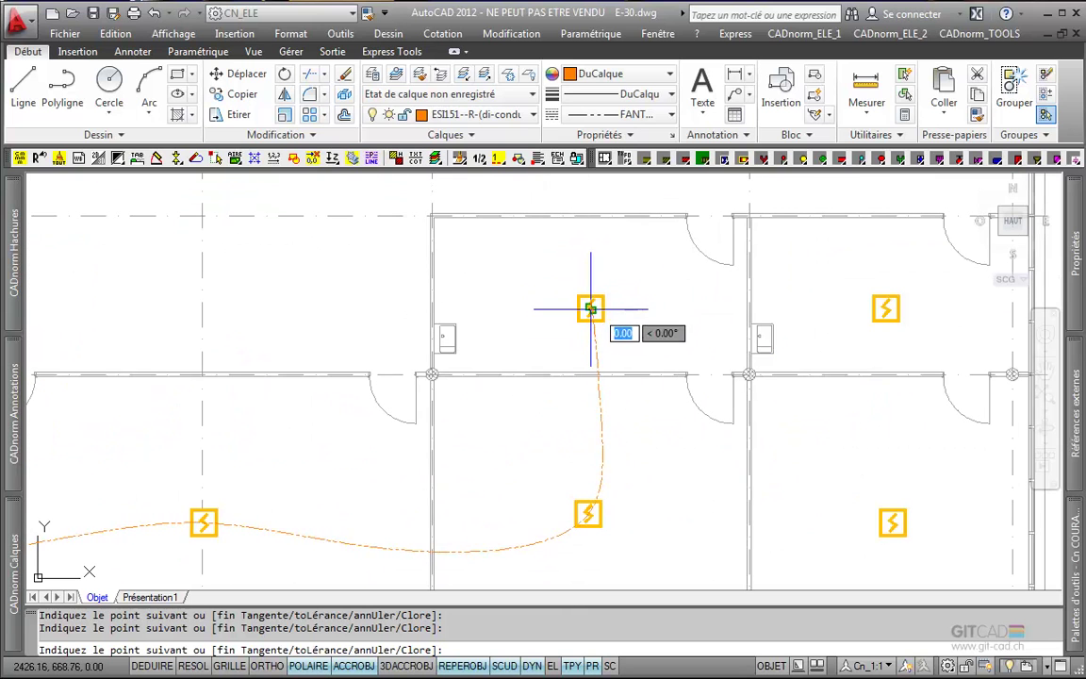
click(792, 502)
click(892, 521)
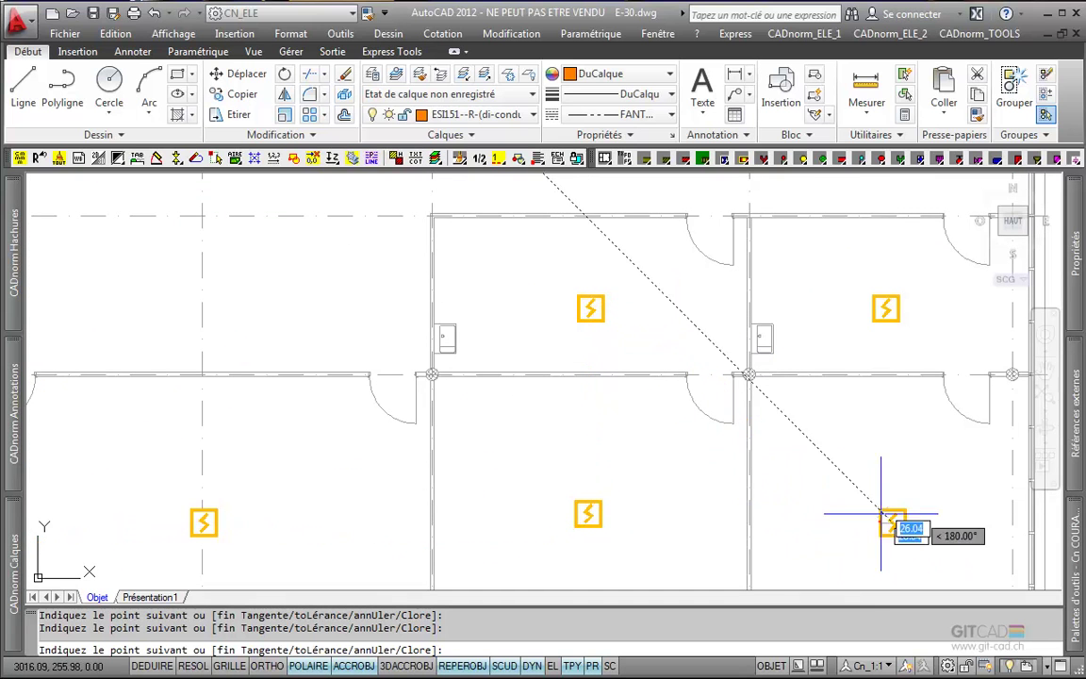
click(897, 400)
click(886, 308)
Route the spline conduit up to the upper F–G room's detector and end it at the upper E–F room's detector.
middle_drag(886, 309, 616, 509)
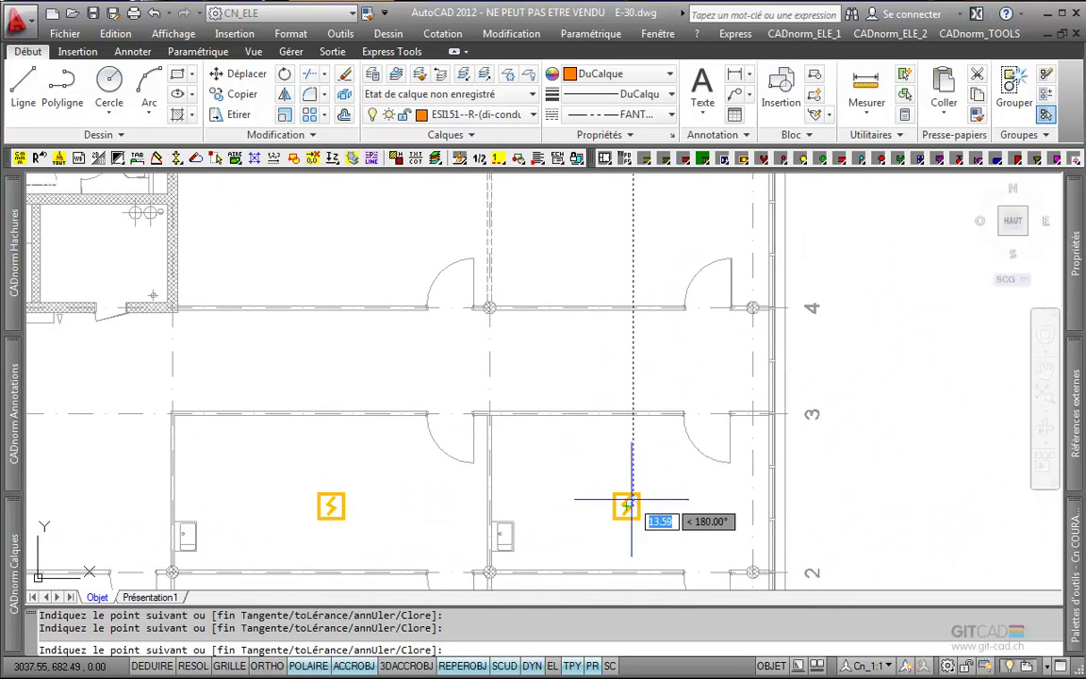
scroll(632, 433, down, 2)
click(636, 274)
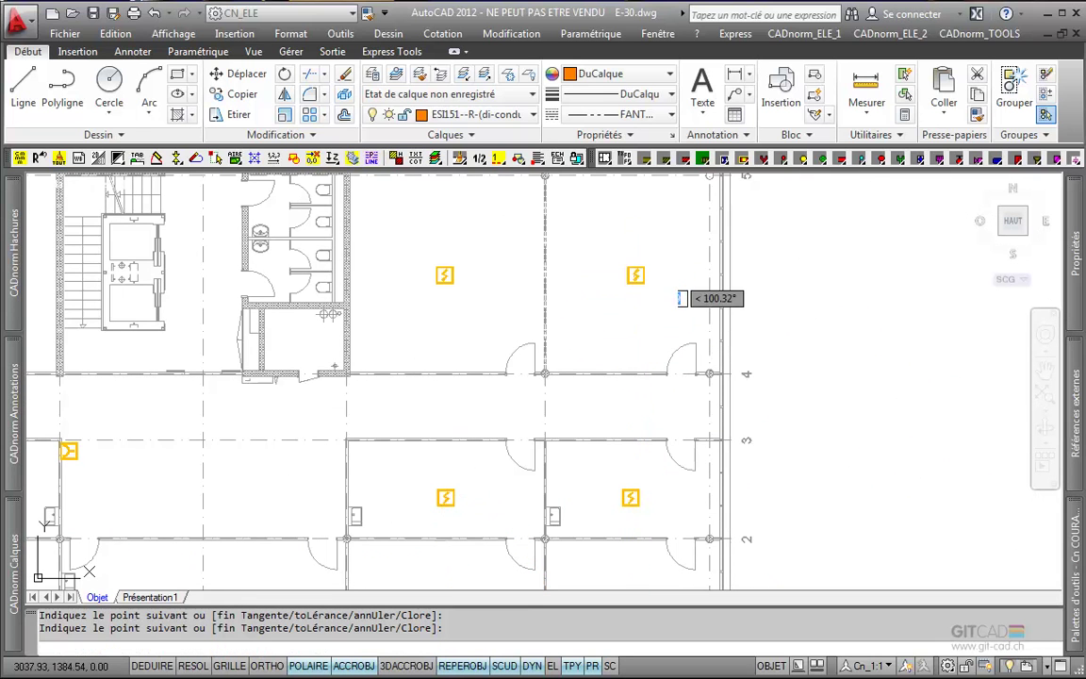
click(444, 274)
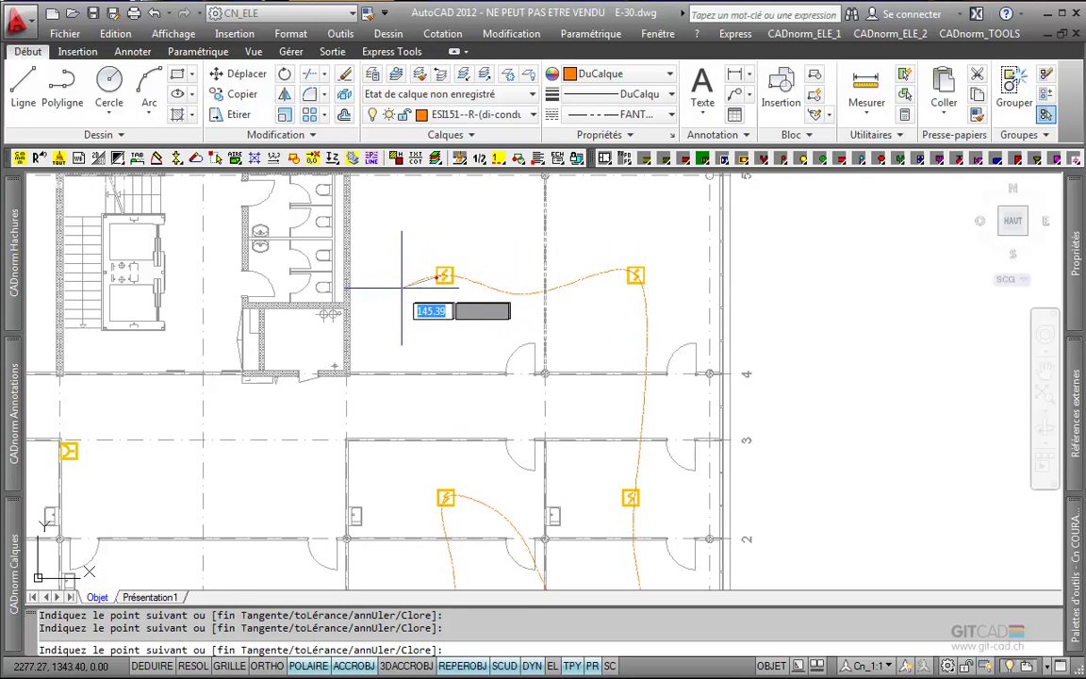
key(Return)
scroll(346, 300, down, 3)
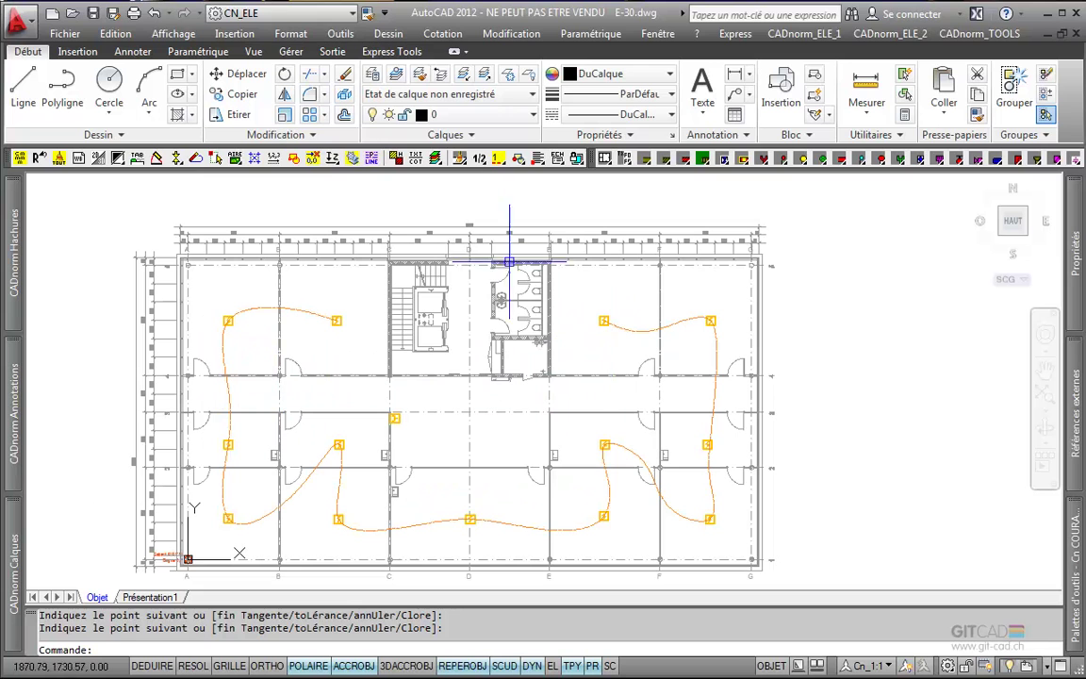
Check the layers under the FA Détection incendie filter and inspect the conduit at the upper B–C room's detector.
click(375, 75)
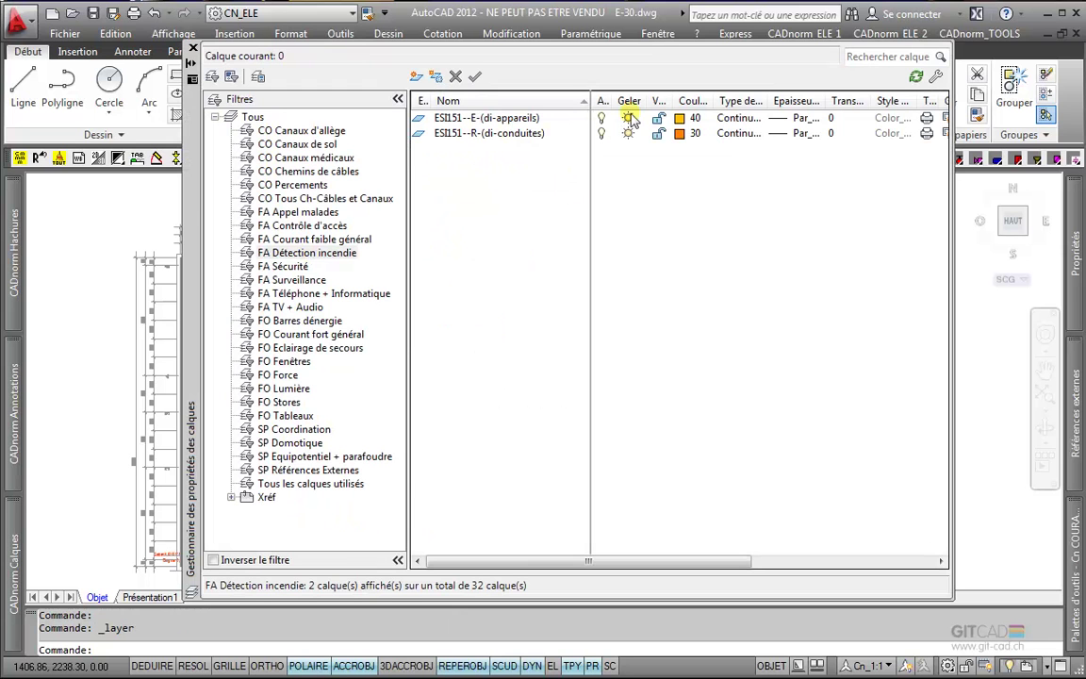
click(193, 48)
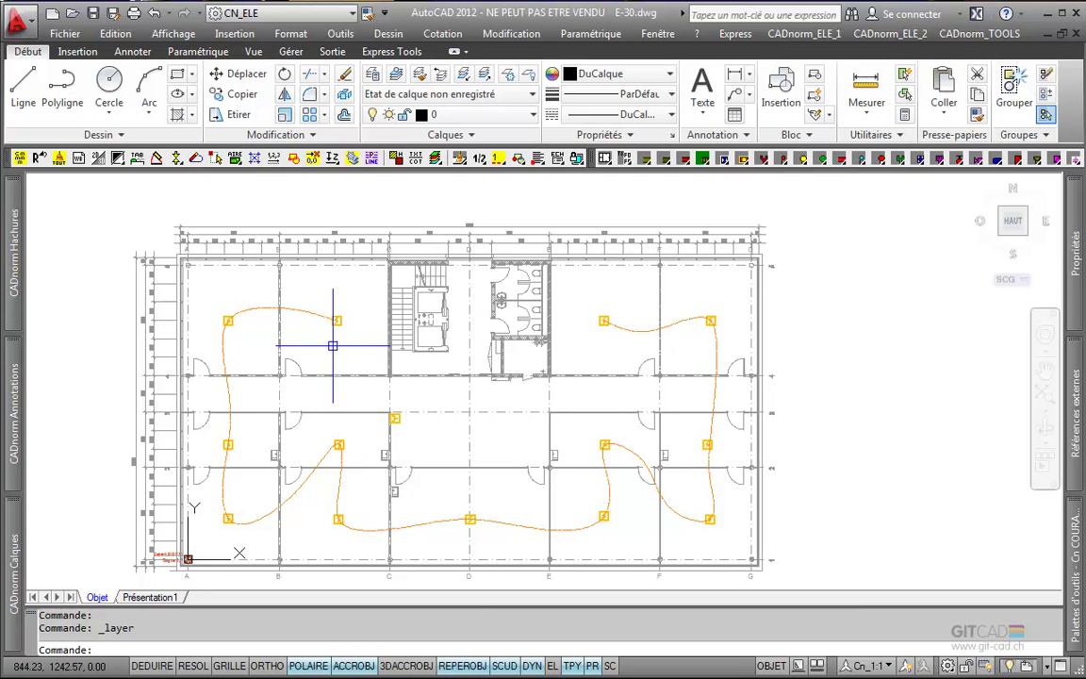
scroll(333, 346, up, 6)
scroll(372, 325, down, 2)
scroll(374, 332, down, 3)
scroll(340, 302, down, 1)
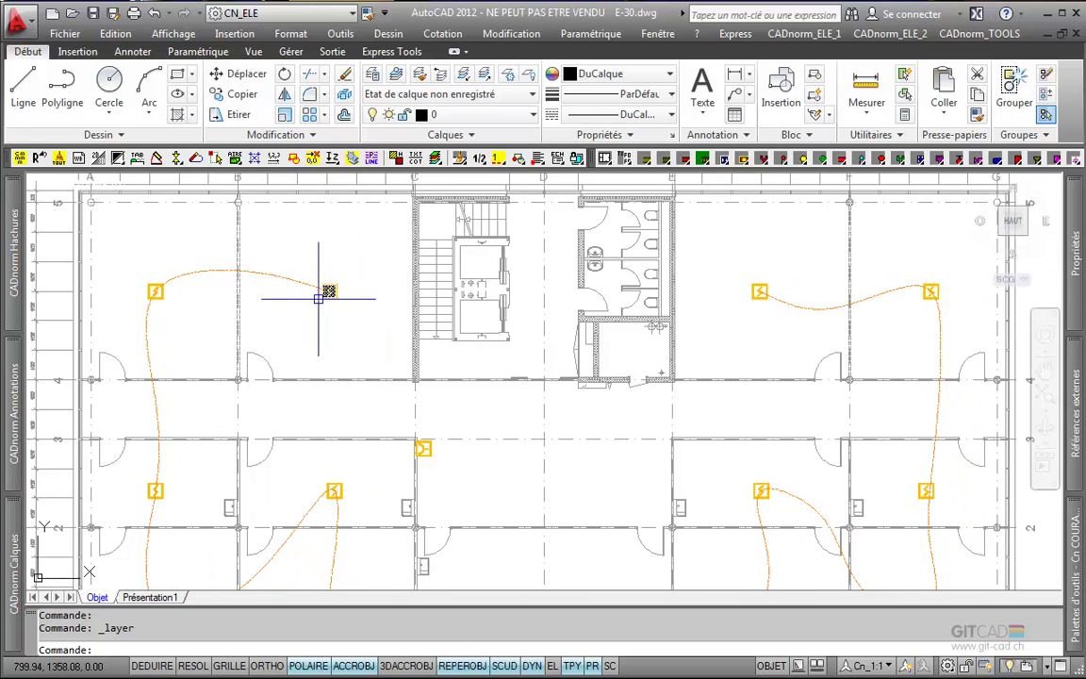
Try to select the smoke detectors by entity type, using the upper B–C room's detector as the source.
click(215, 158)
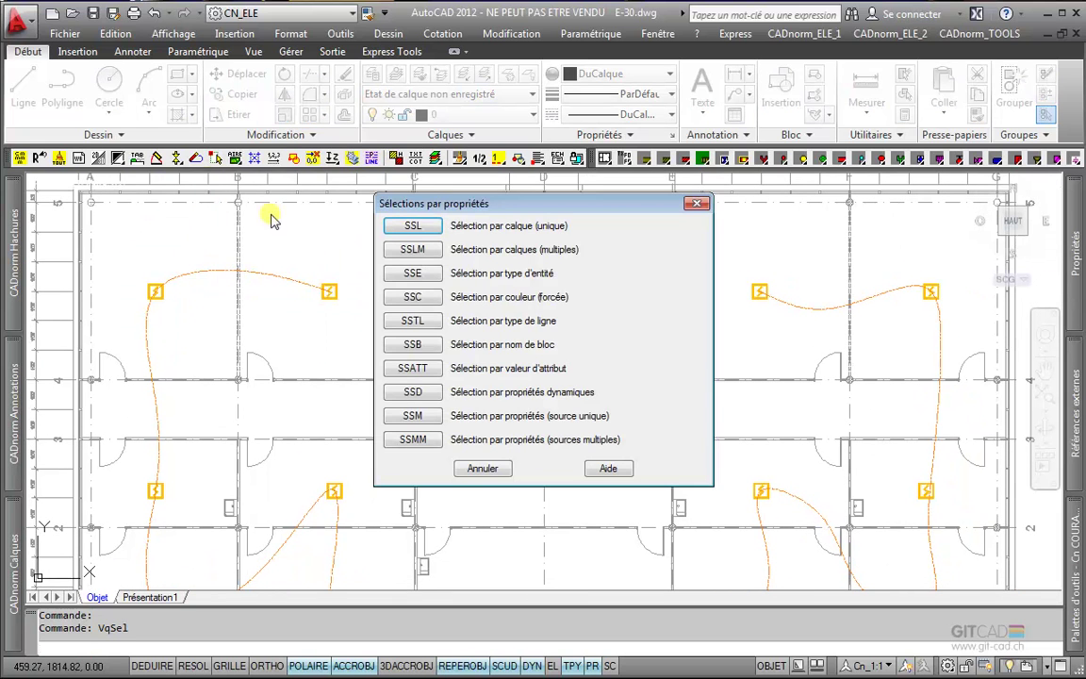
click(413, 273)
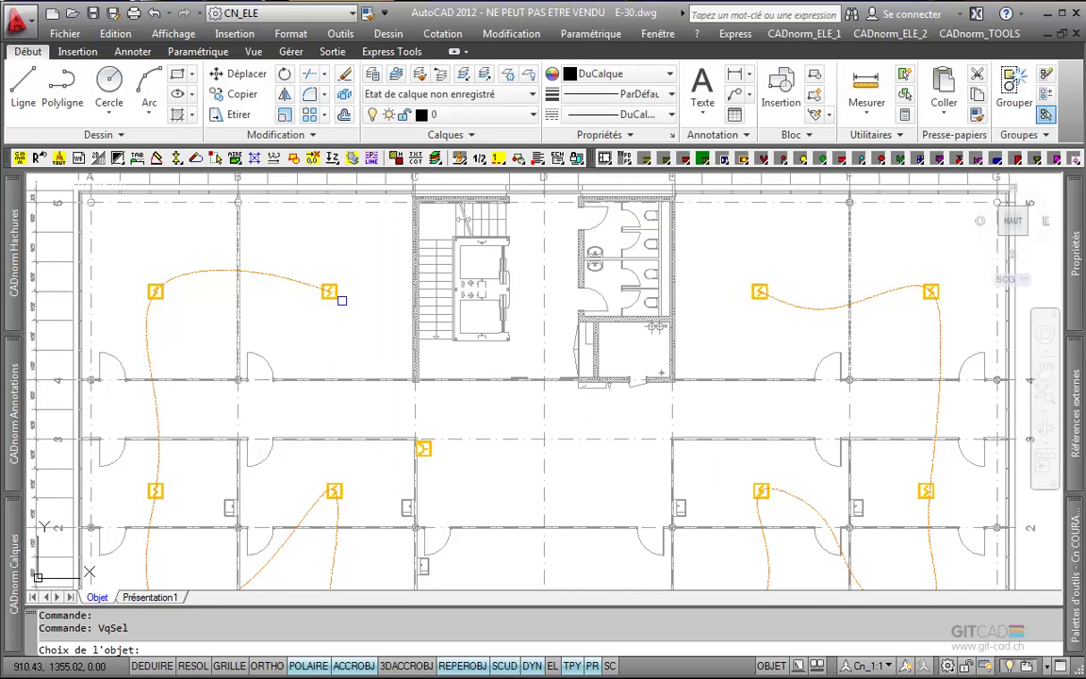
click(329, 292)
scroll(544, 378, down, 2)
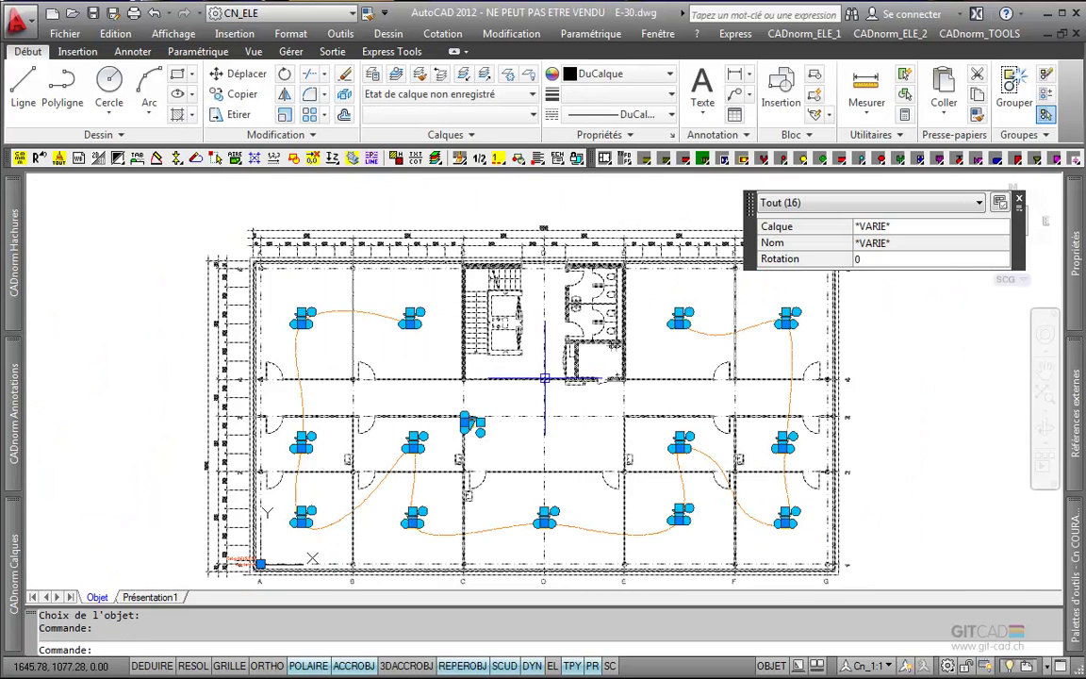
key(Escape)
key(Escape)
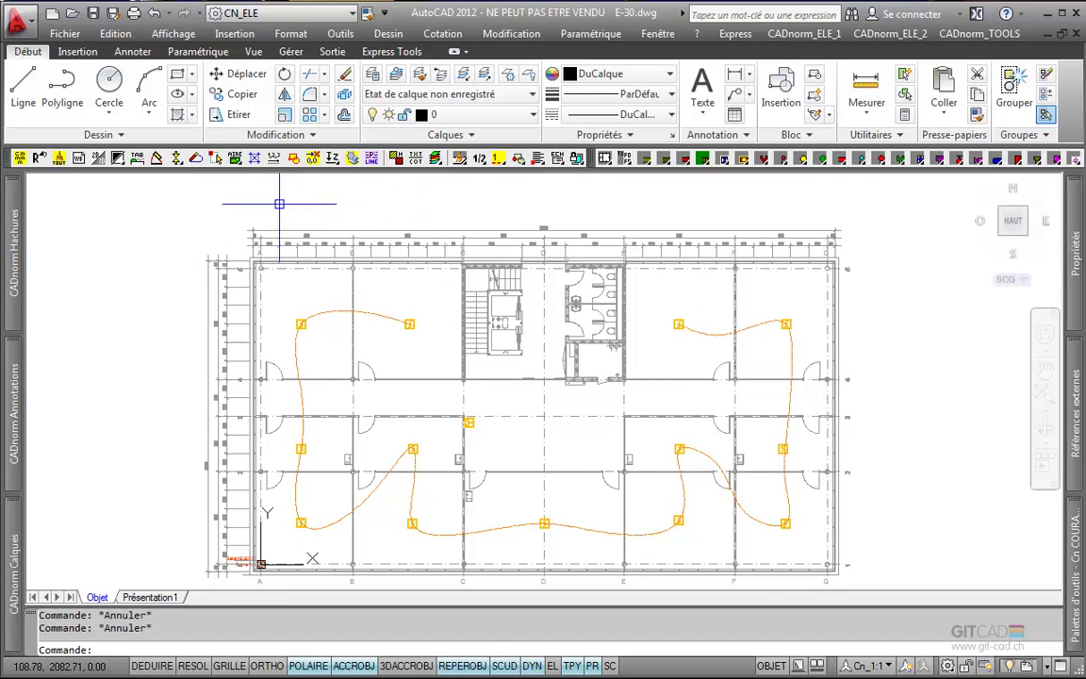
Select all smoke detectors matching the upper B–C one by block name and layer, and bring them to the front of the draw order.
scroll(269, 209, up, 1)
click(196, 158)
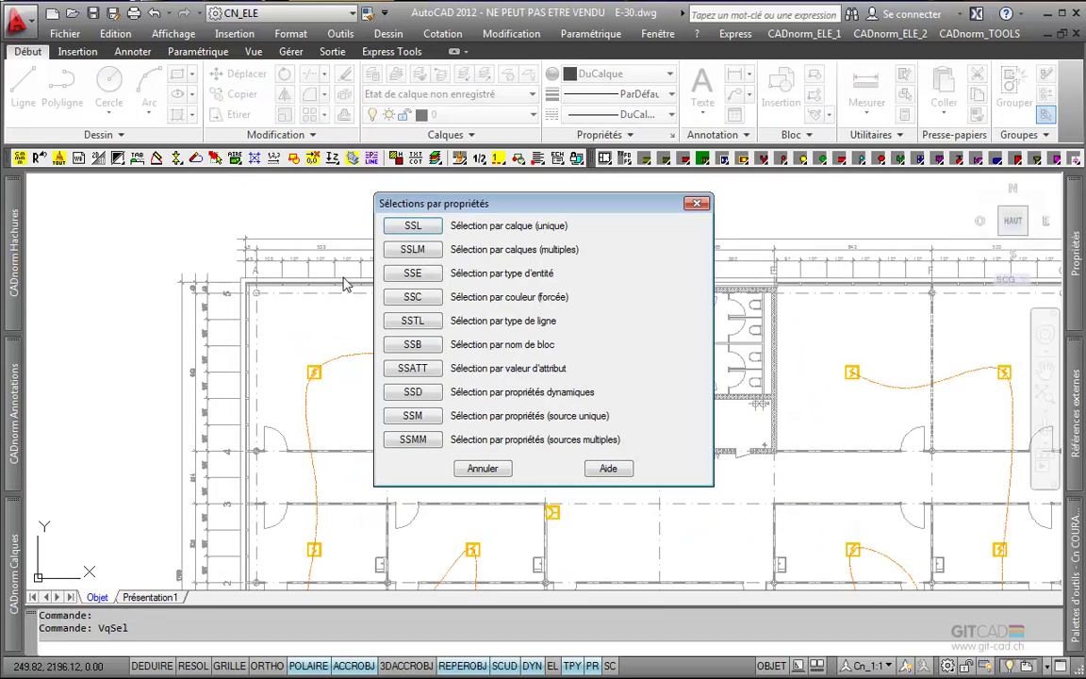
click(421, 421)
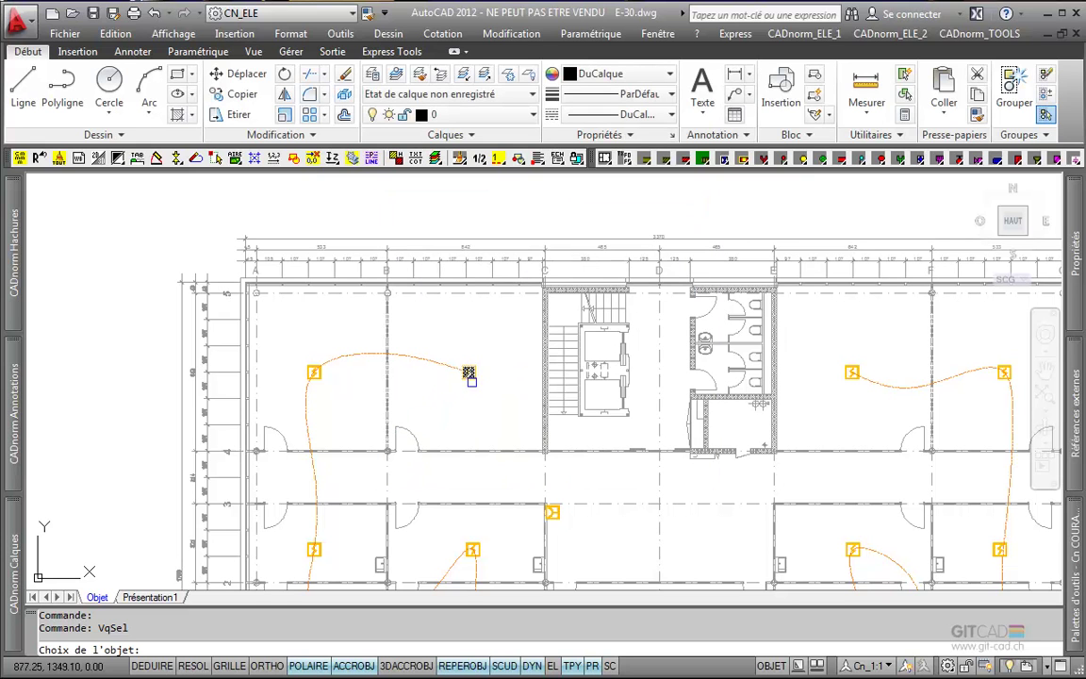
click(468, 374)
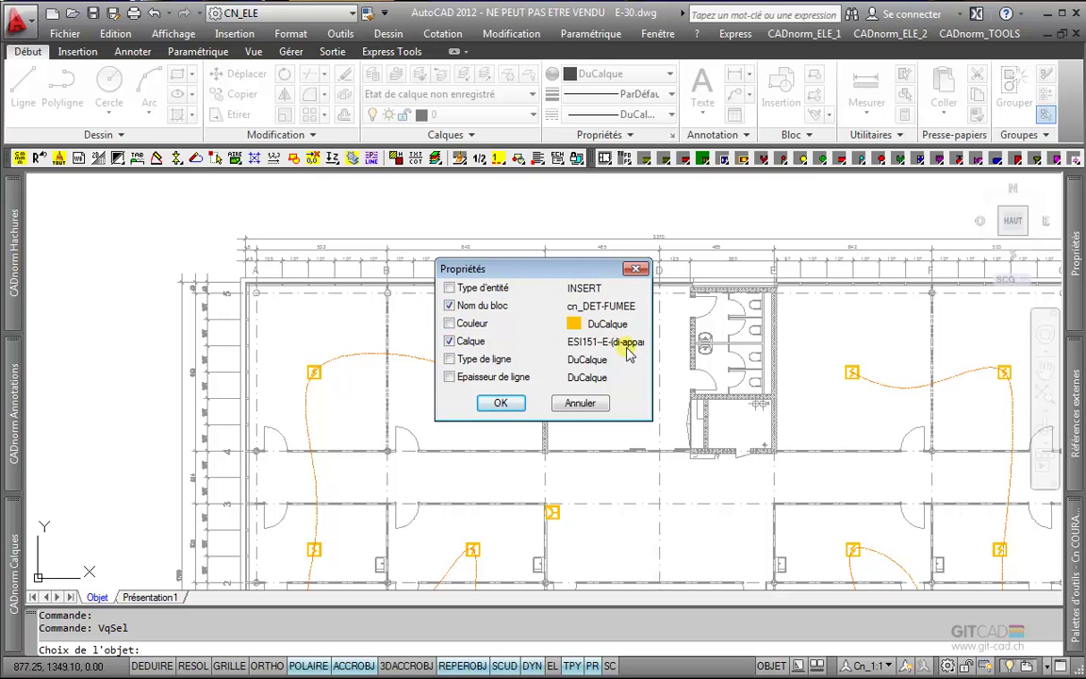
click(500, 403)
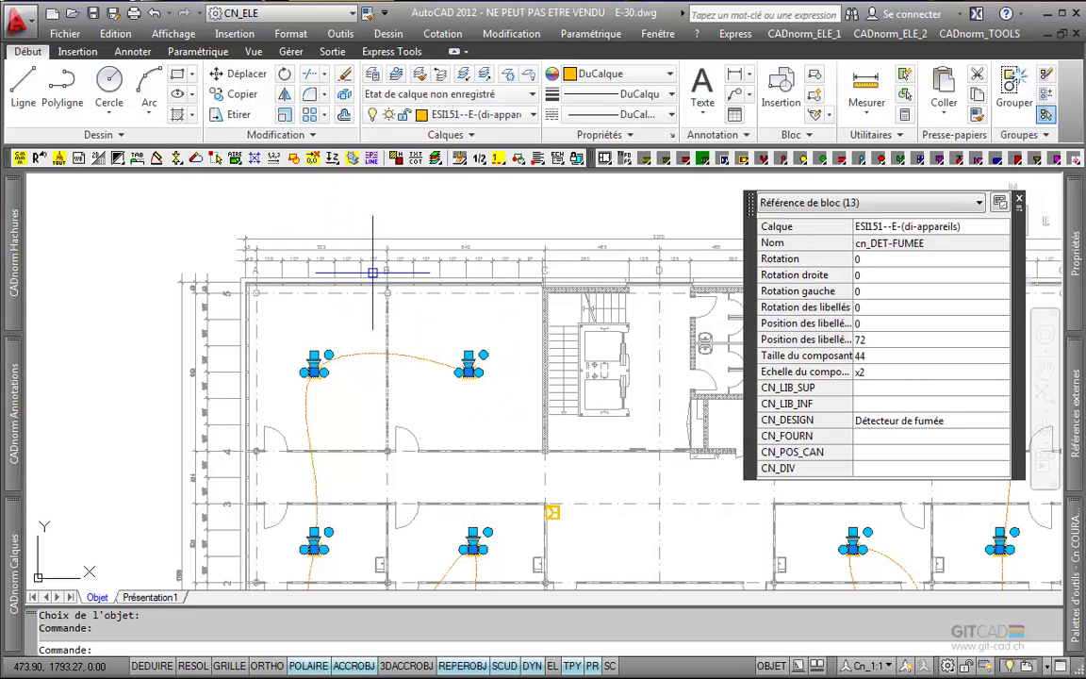
middle_drag(411, 313, 345, 293)
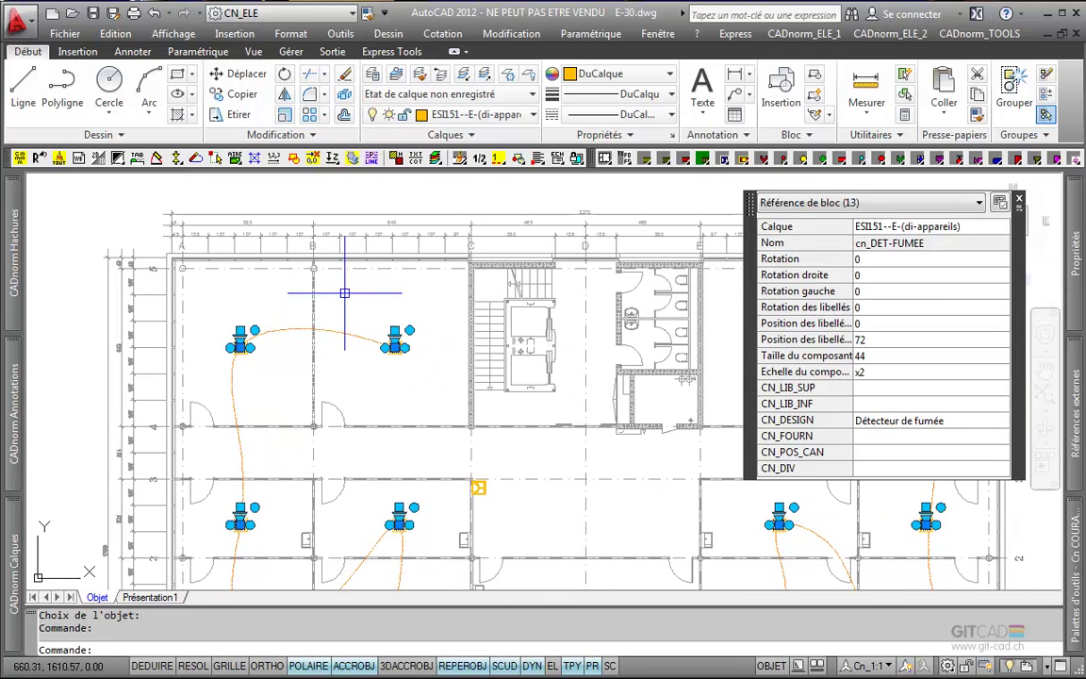
right_click(344, 293)
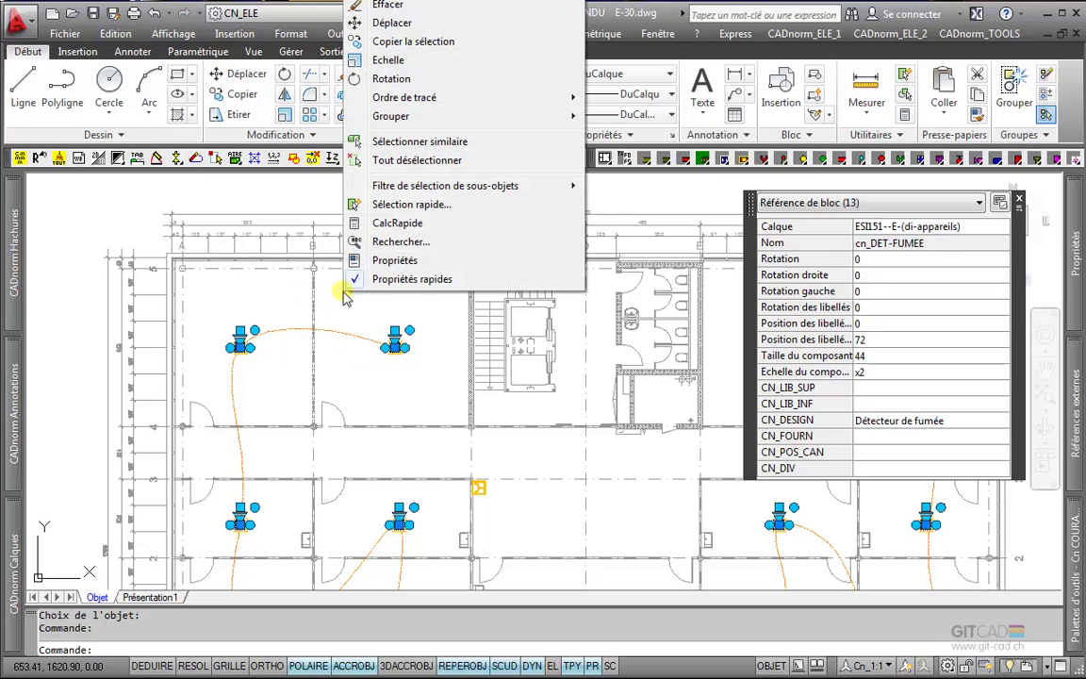
right_click(356, 517)
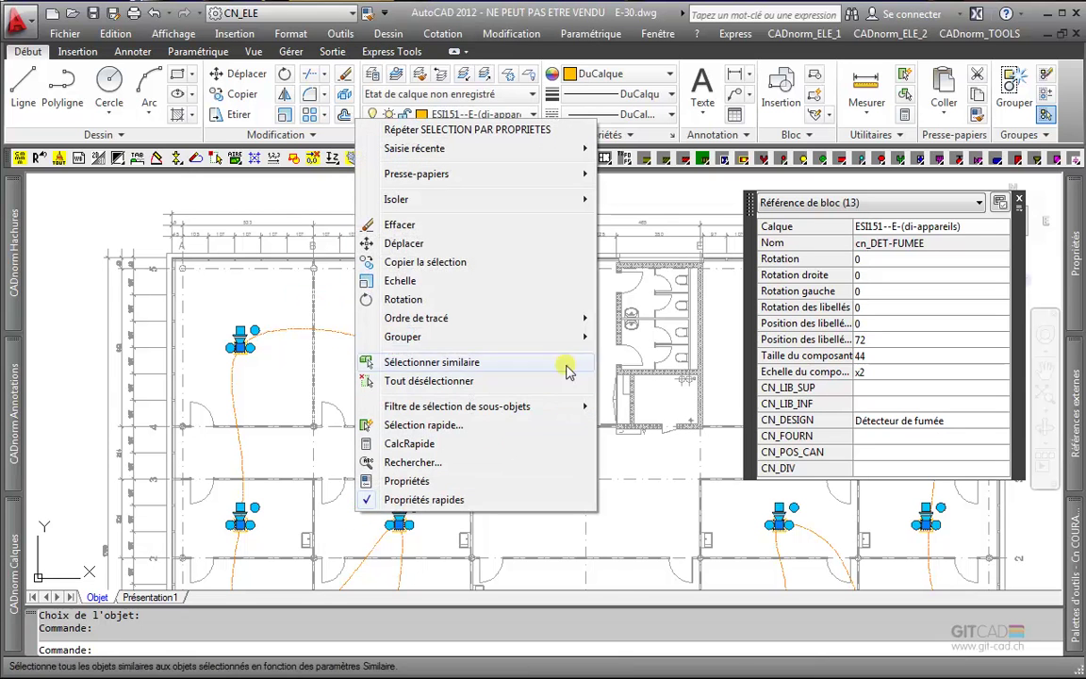
mouse_move(552, 330)
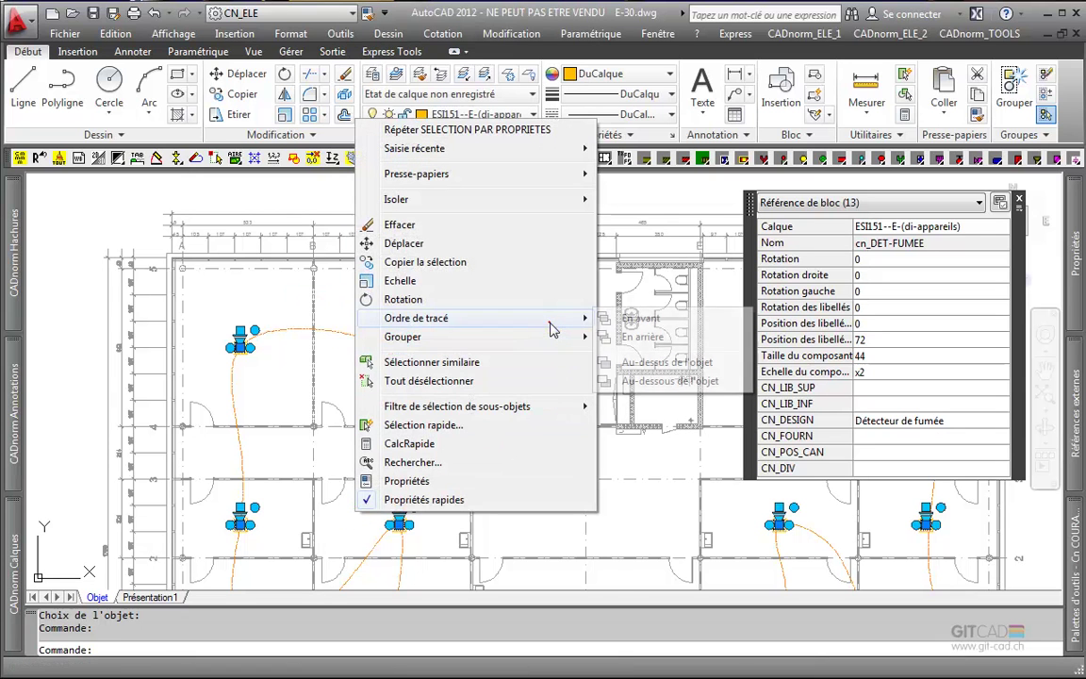
click(641, 317)
Switch the drawing background to black and list all layers in the layer properties manager beside the upper A–B detector.
scroll(369, 376, up, 6)
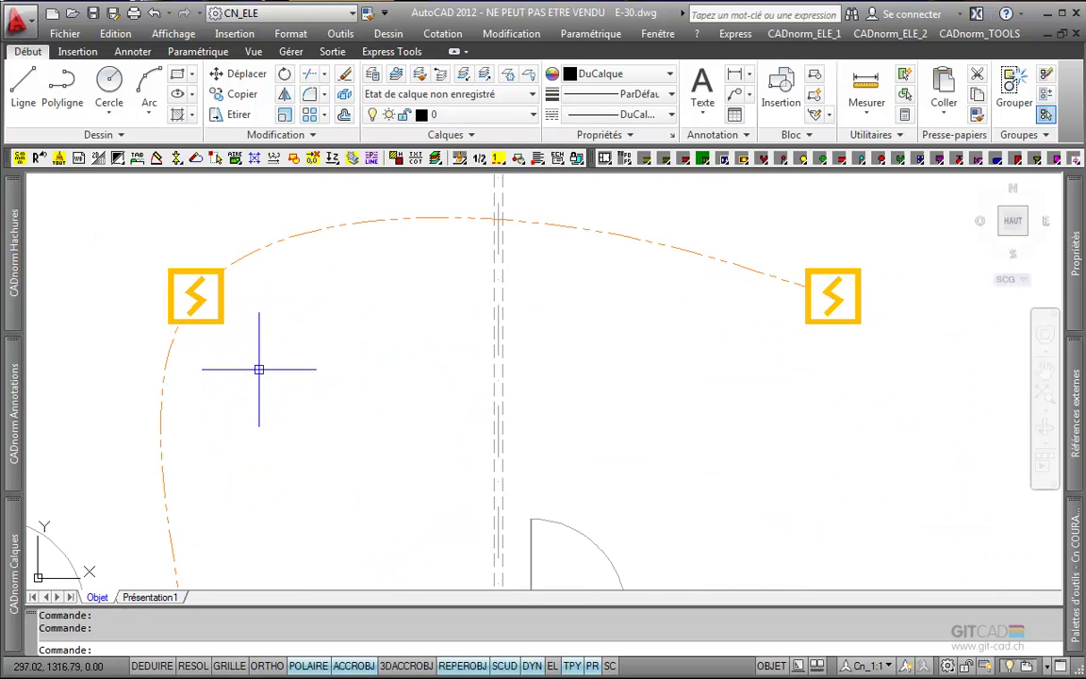
click(119, 158)
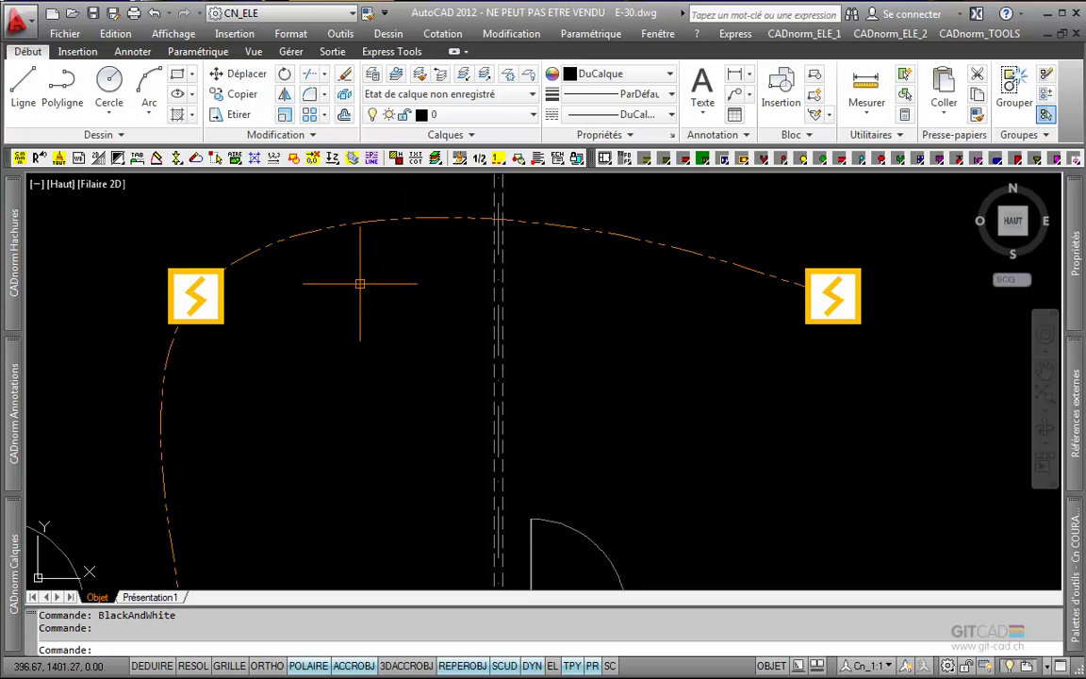
click(373, 76)
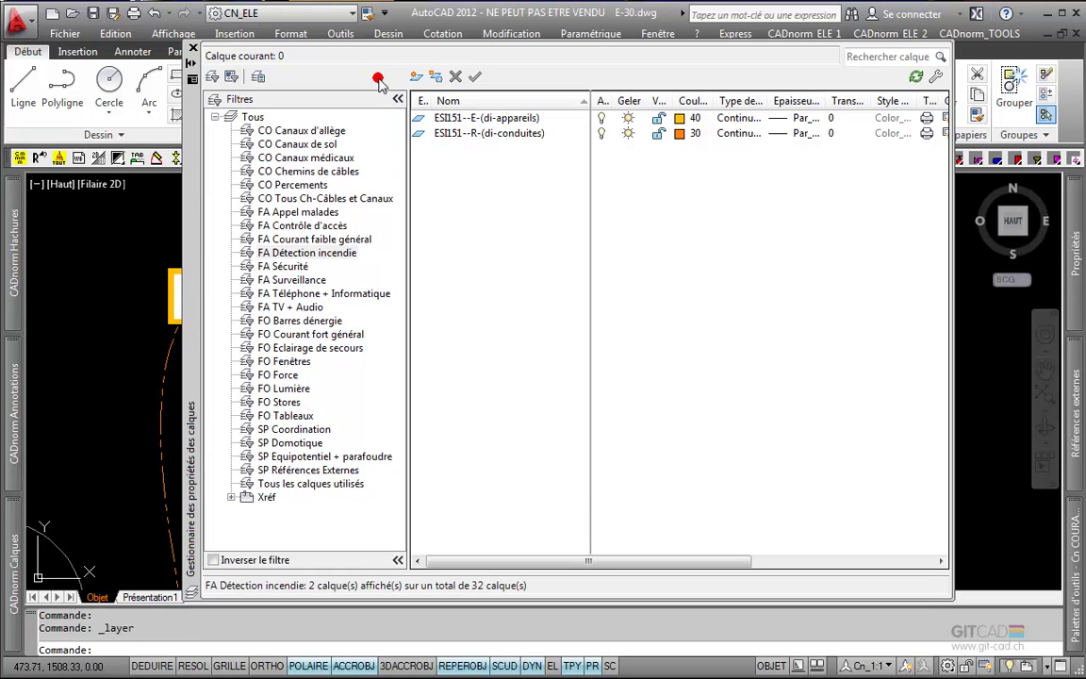
click(253, 117)
scroll(933, 213, down, 1)
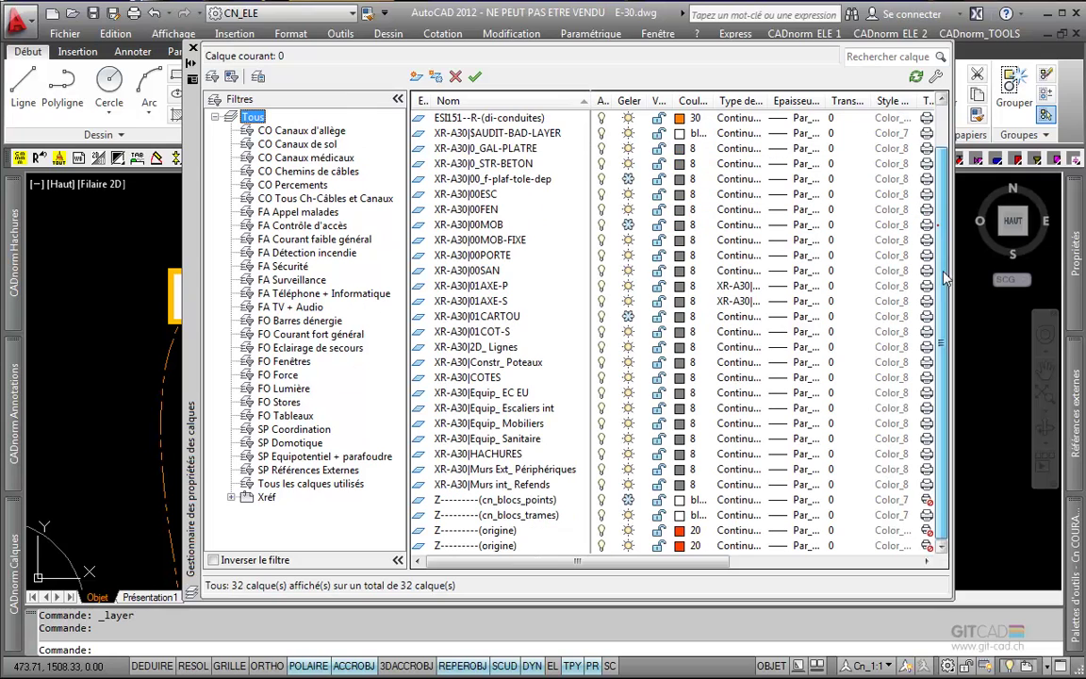
scroll(173, 263, up, 3)
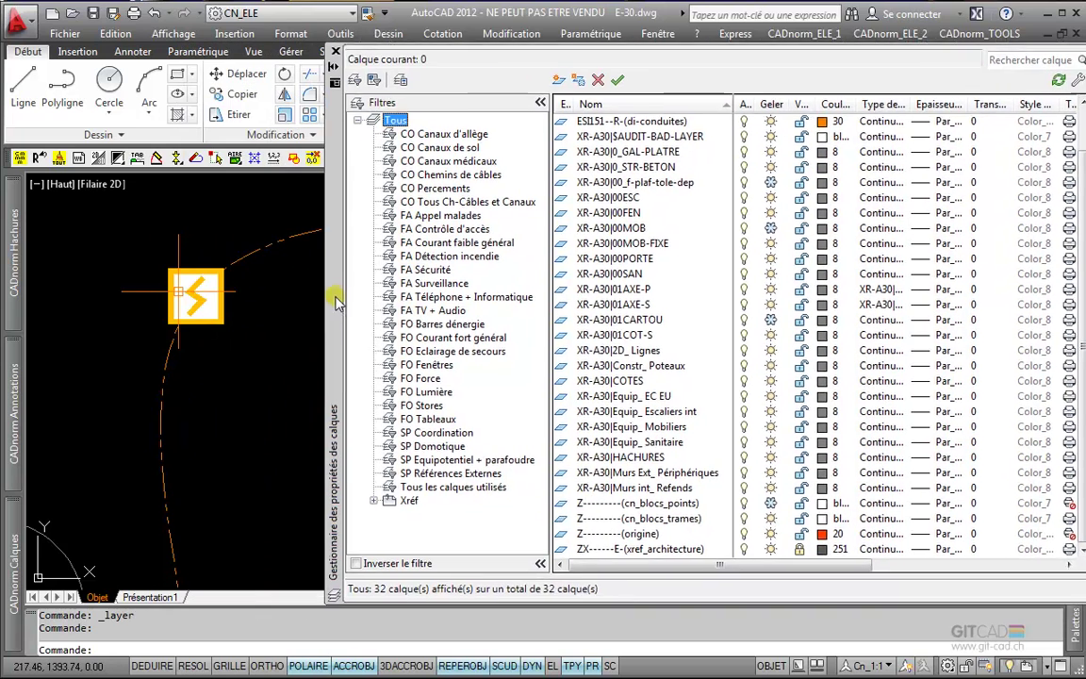
Freeze and thaw the Z---------(cn_blocs_trames) layer, and close the layer properties manager.
click(675, 515)
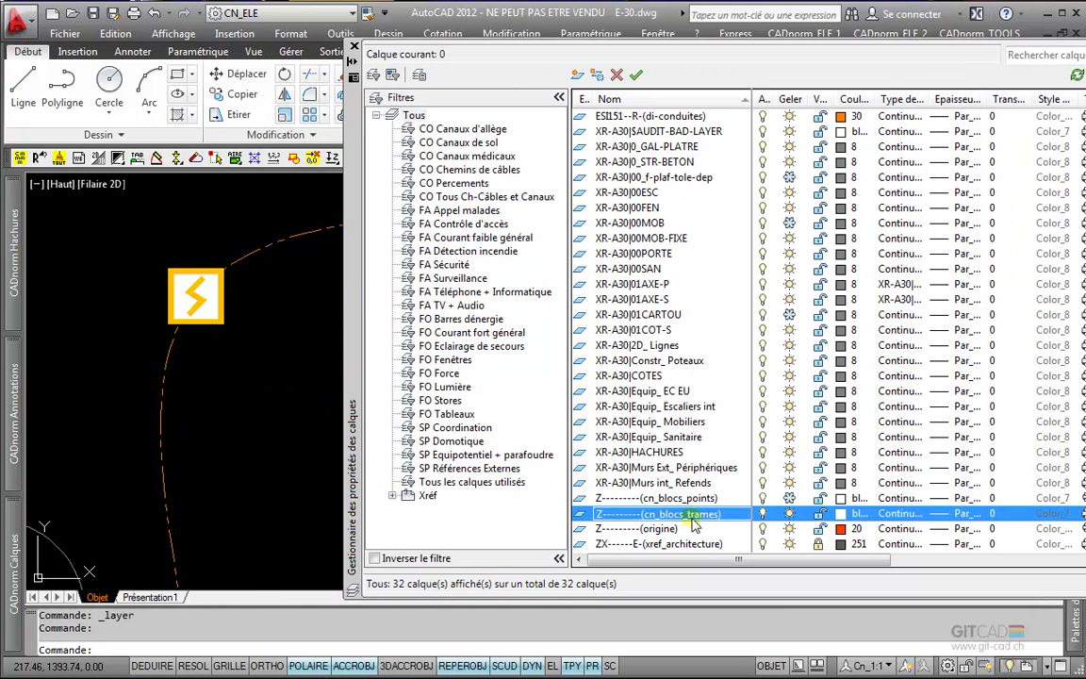
click(790, 514)
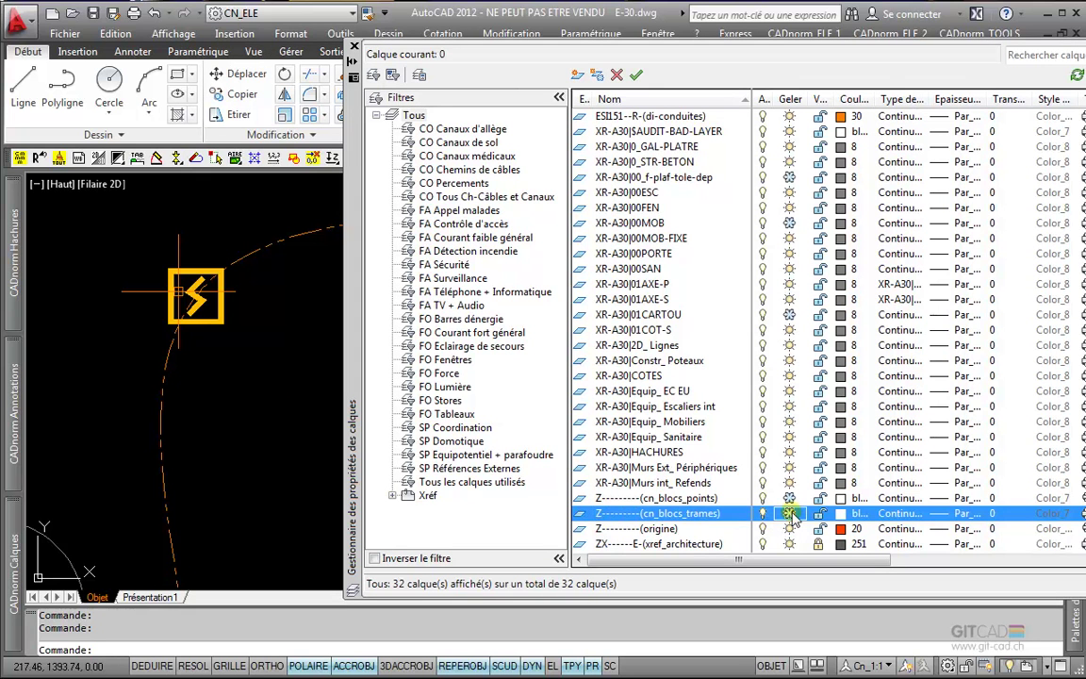
click(790, 514)
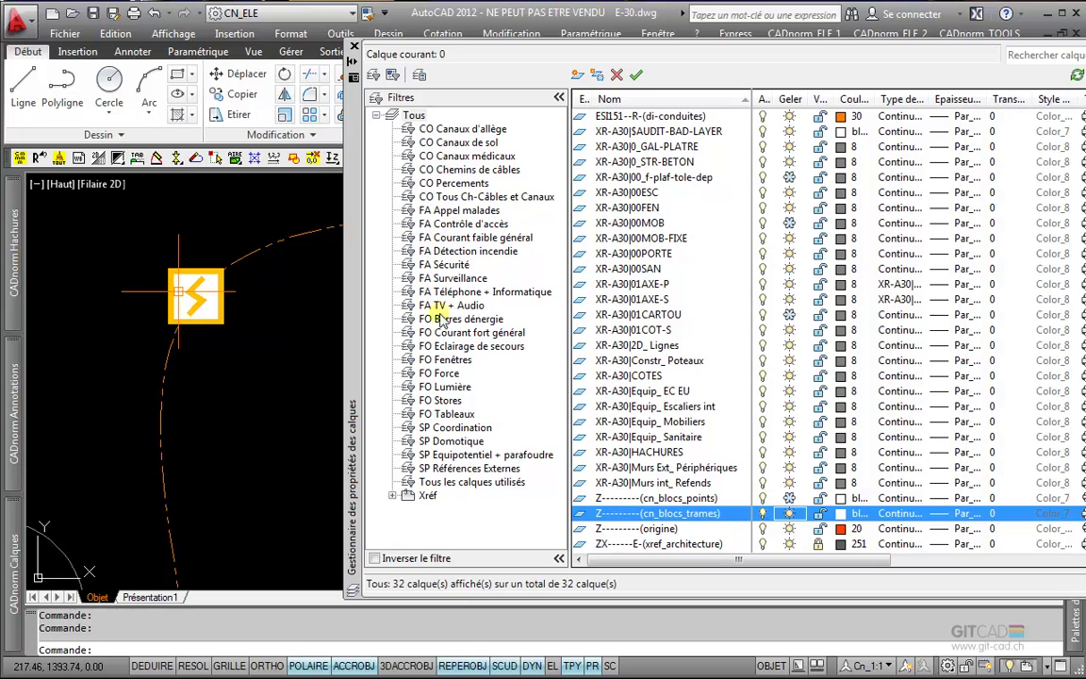
drag(350, 171, 175, 168)
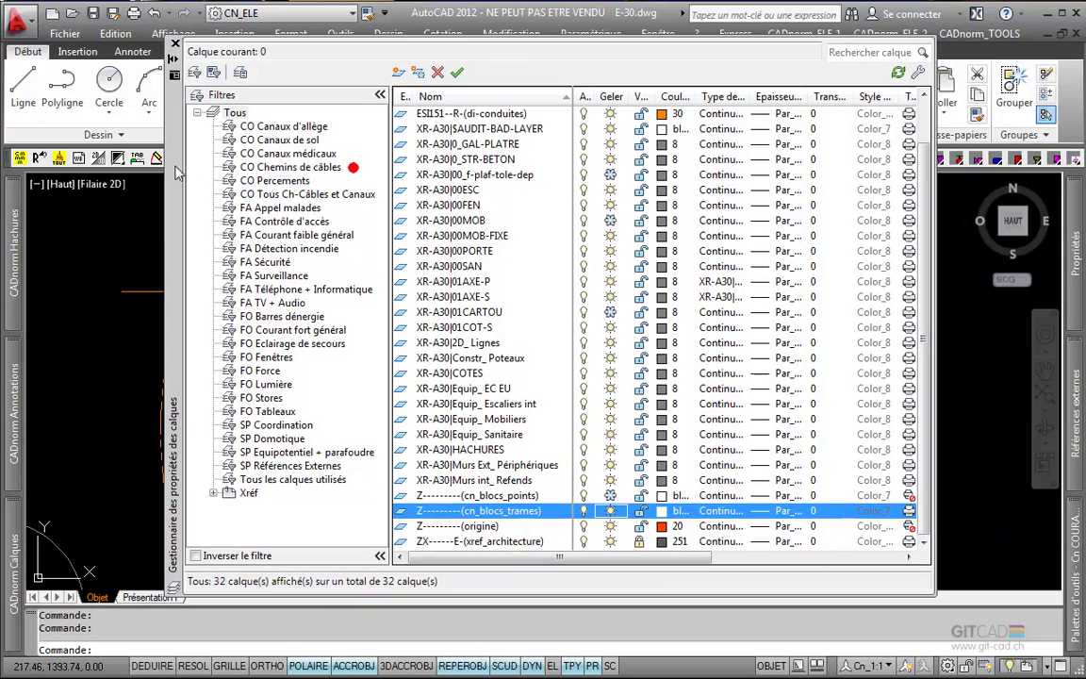
click(174, 45)
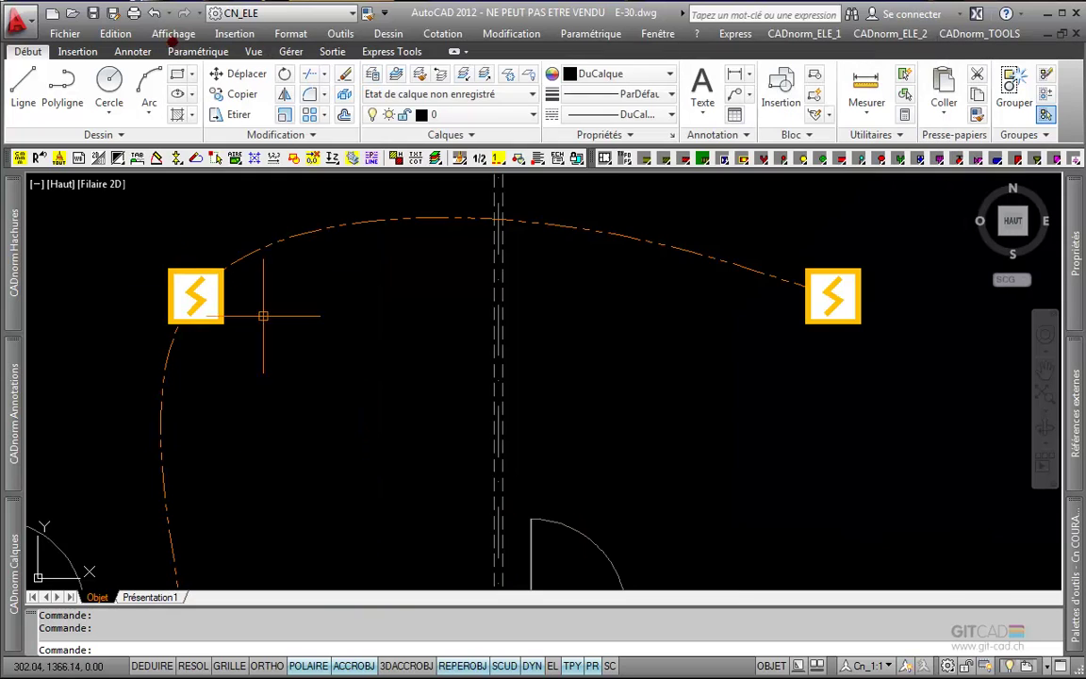
Switch the drawing background back to white.
click(118, 156)
scroll(315, 359, down, 6)
scroll(325, 307, up, 3)
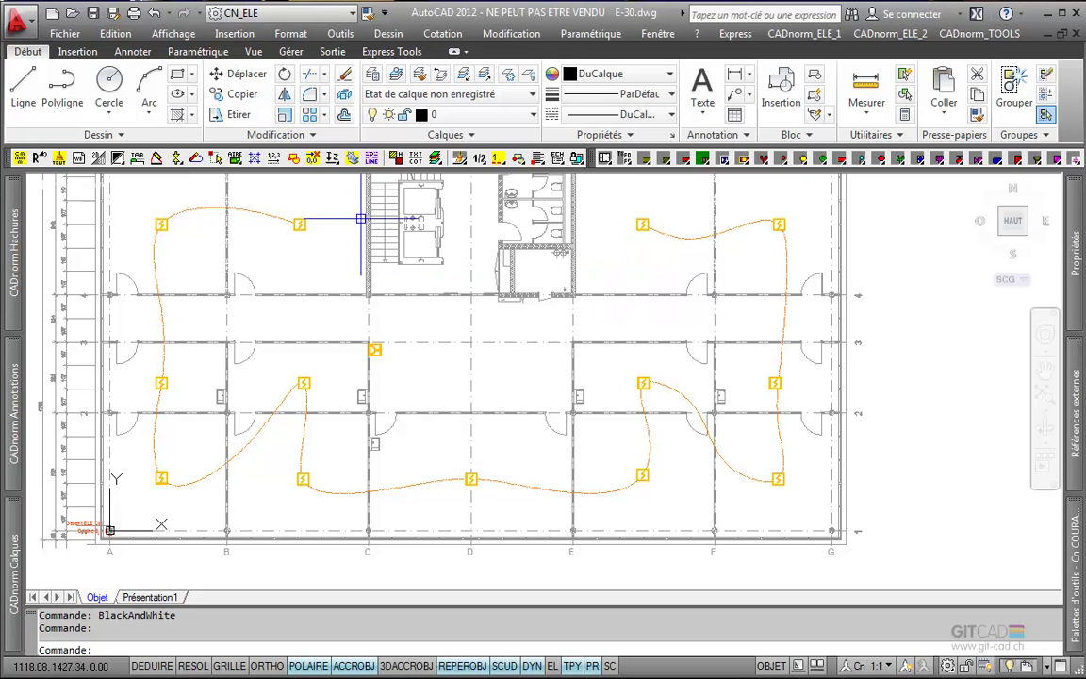
Select all blocks similar to the upper B–C room's smoke detector and set their CN_LIB_INF attribute to ZZZ.
click(300, 220)
right_click(317, 259)
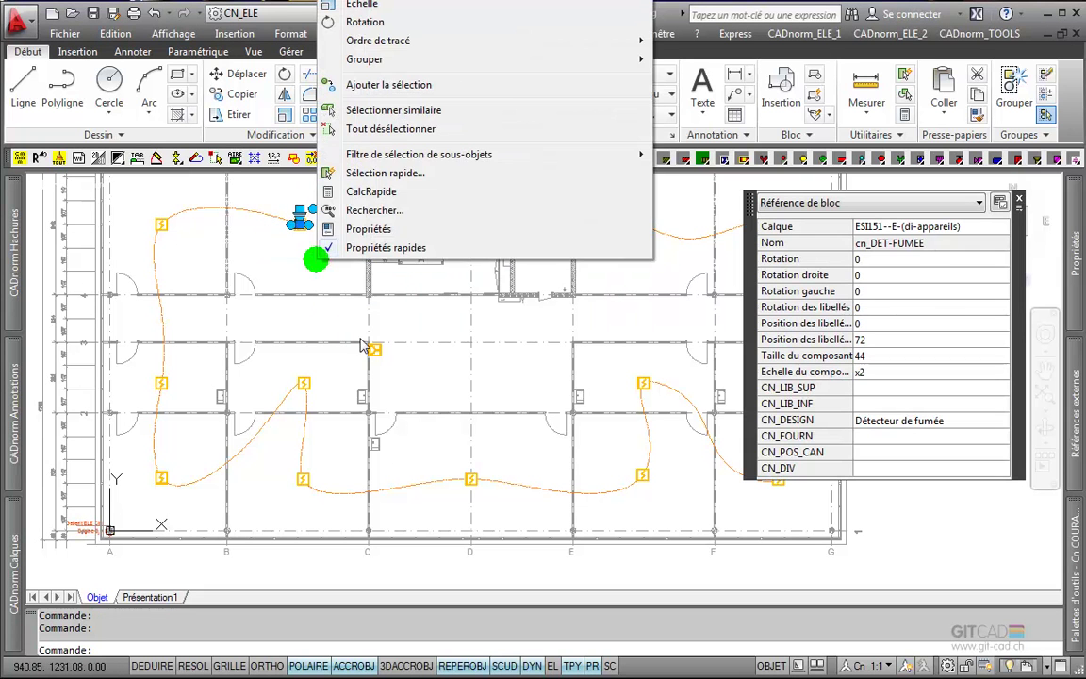
right_click(307, 501)
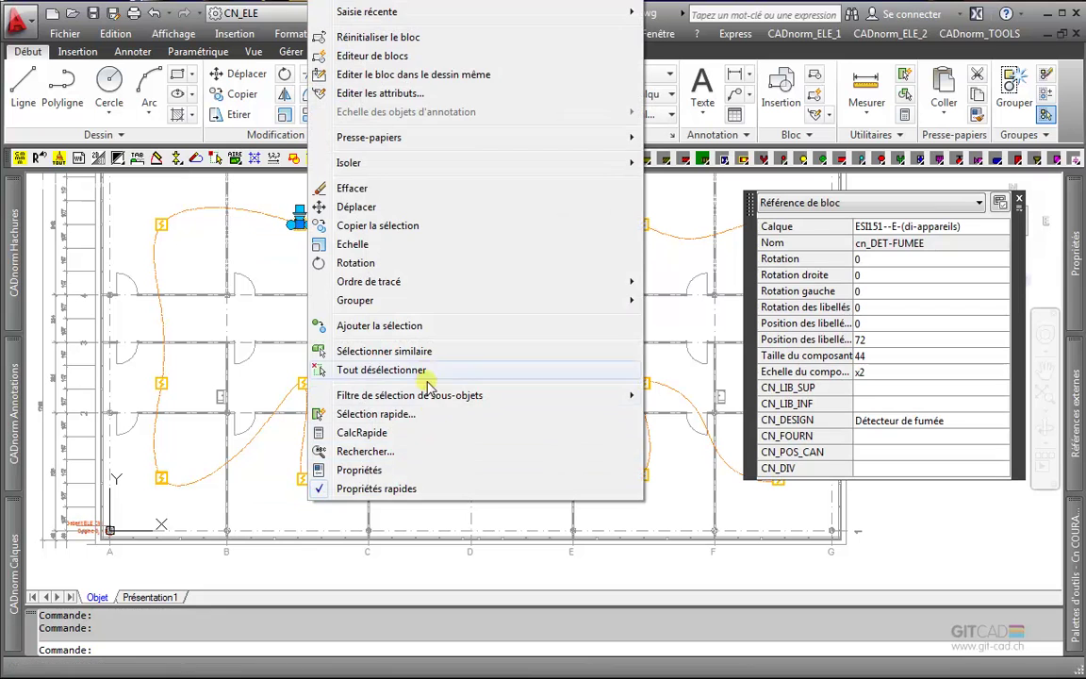
click(426, 351)
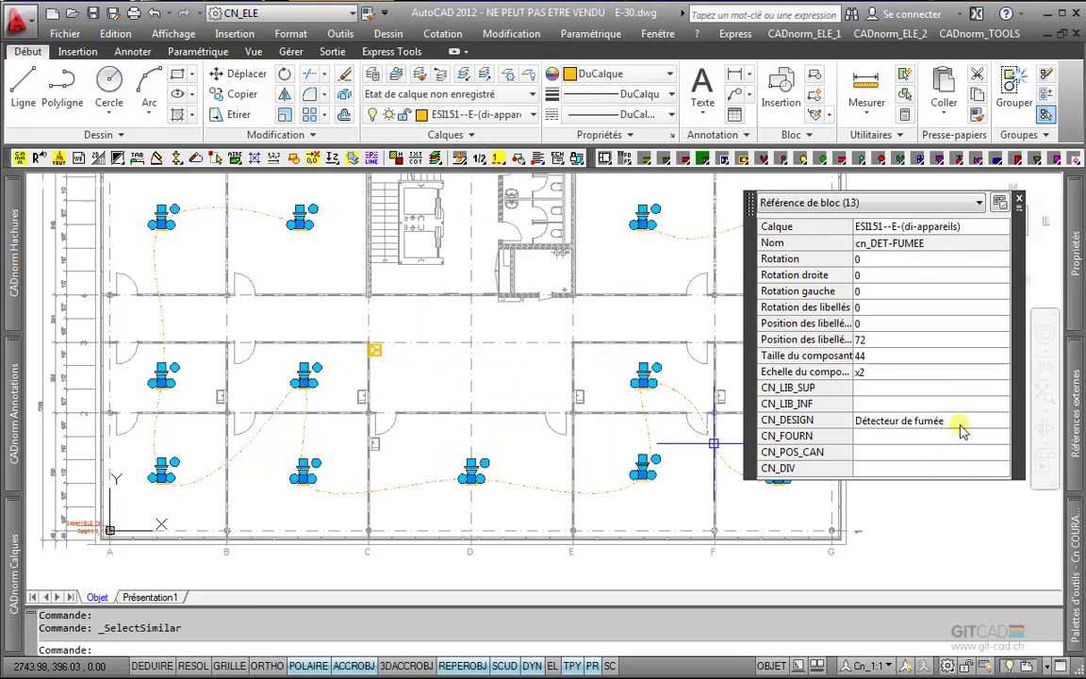
click(901, 402)
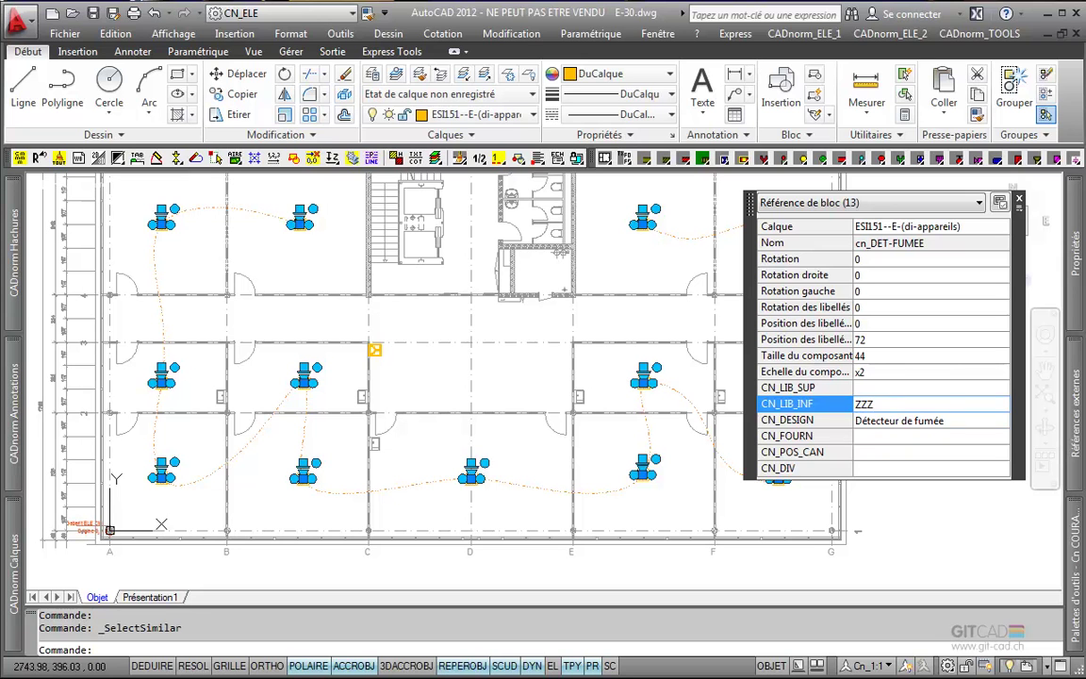
key(Return)
key(Escape)
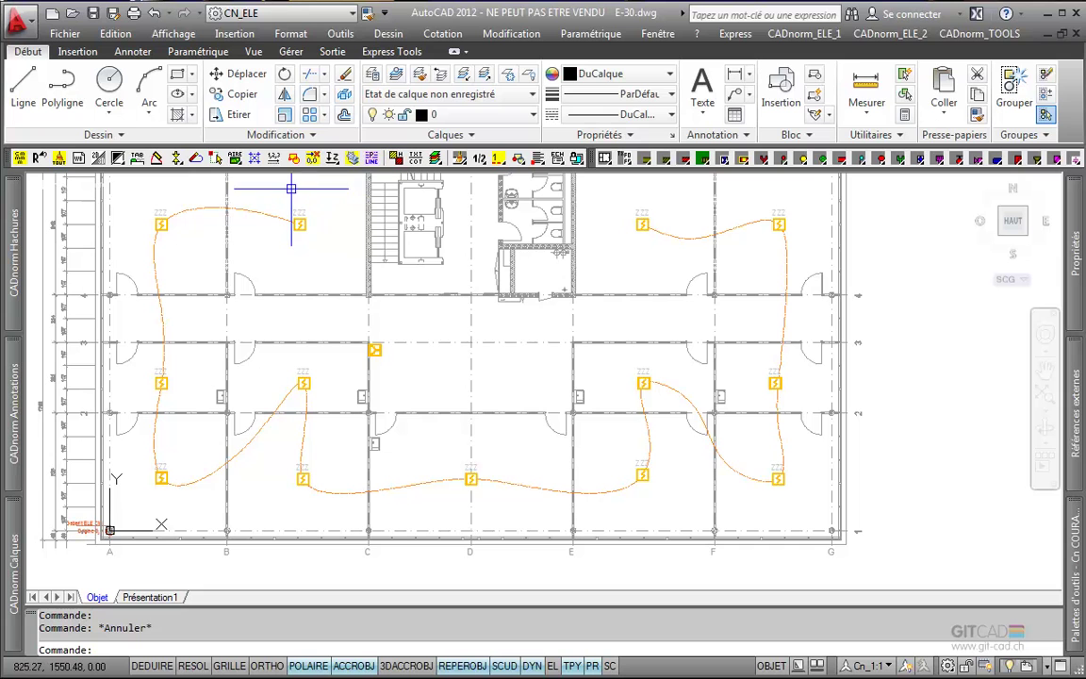
Number the first five detectors with INCSEL, using start value 01, increment 1 and prefix 5-, following the conduit from the upper B–C room.
click(274, 158)
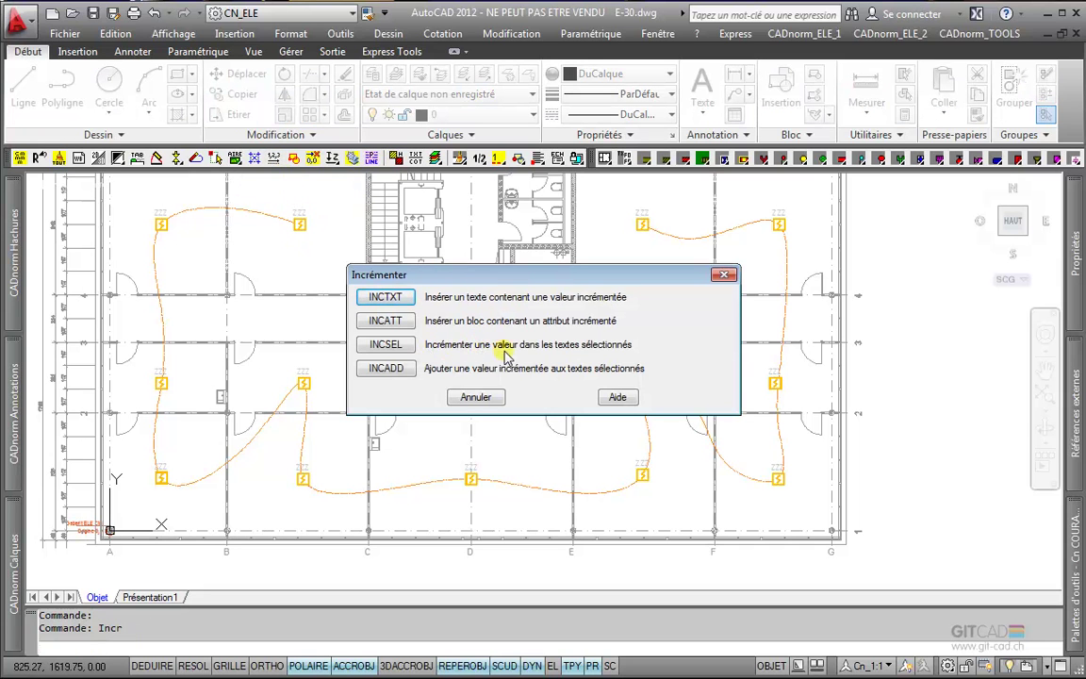
click(386, 345)
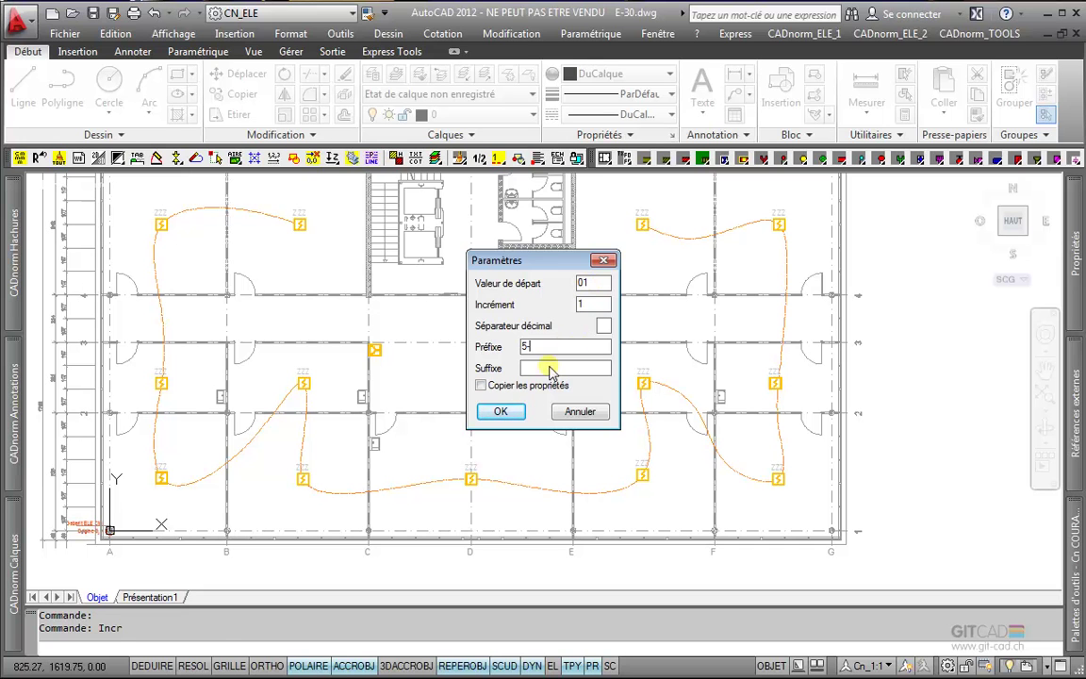
click(503, 411)
scroll(264, 193, up, 4)
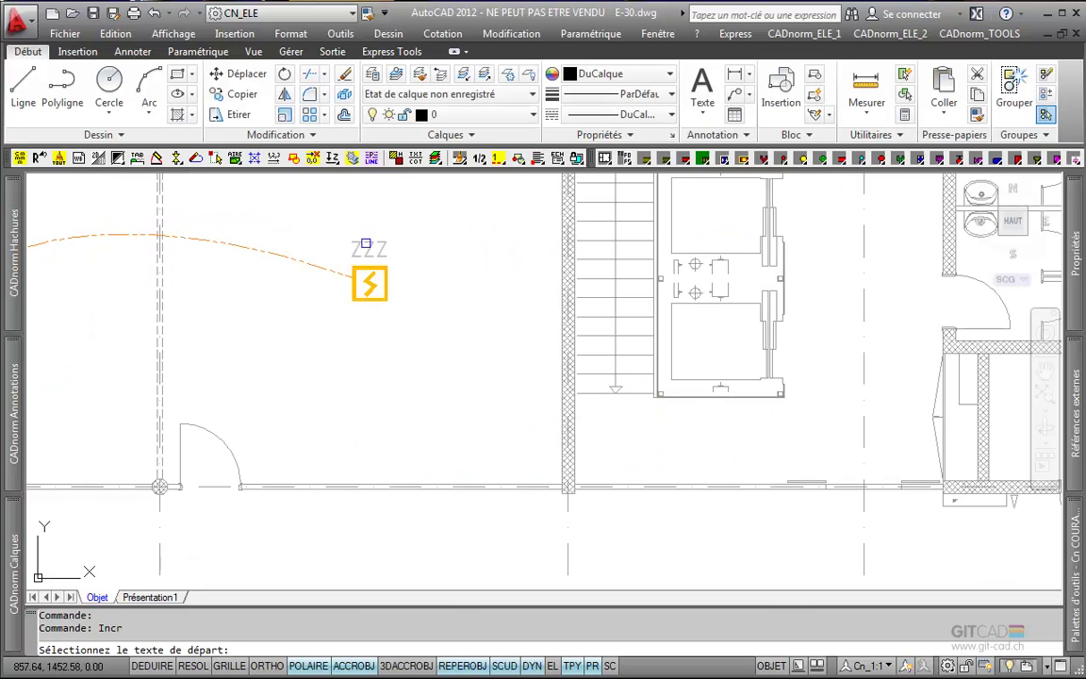
click(365, 242)
middle_drag(365, 243, 658, 266)
click(351, 264)
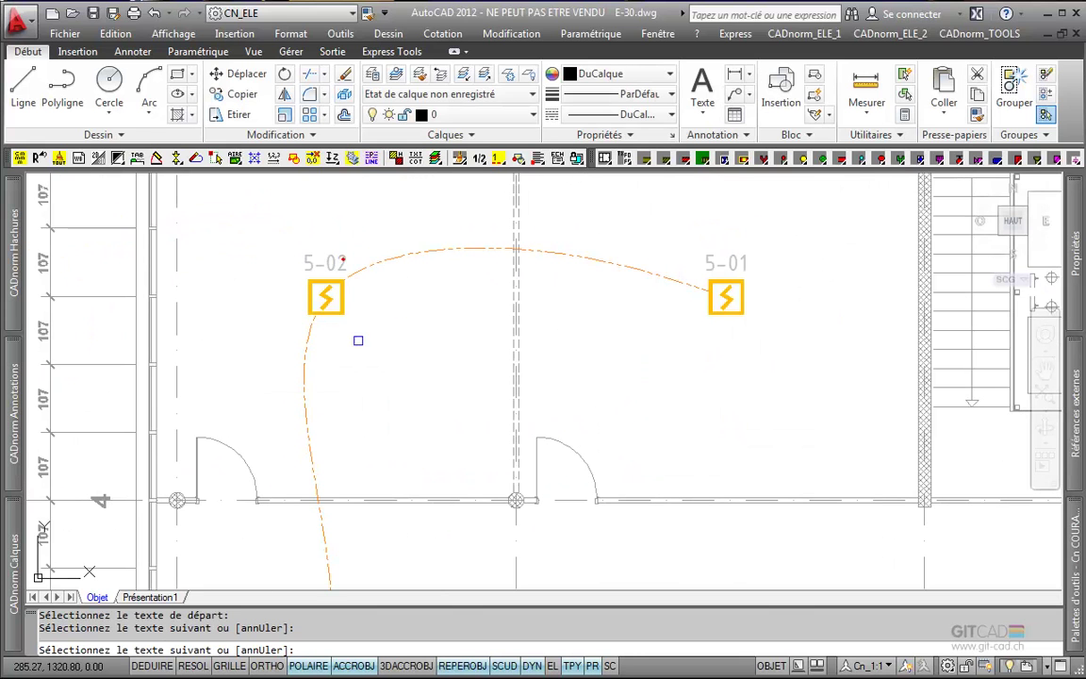
scroll(349, 267, down, 4)
click(232, 310)
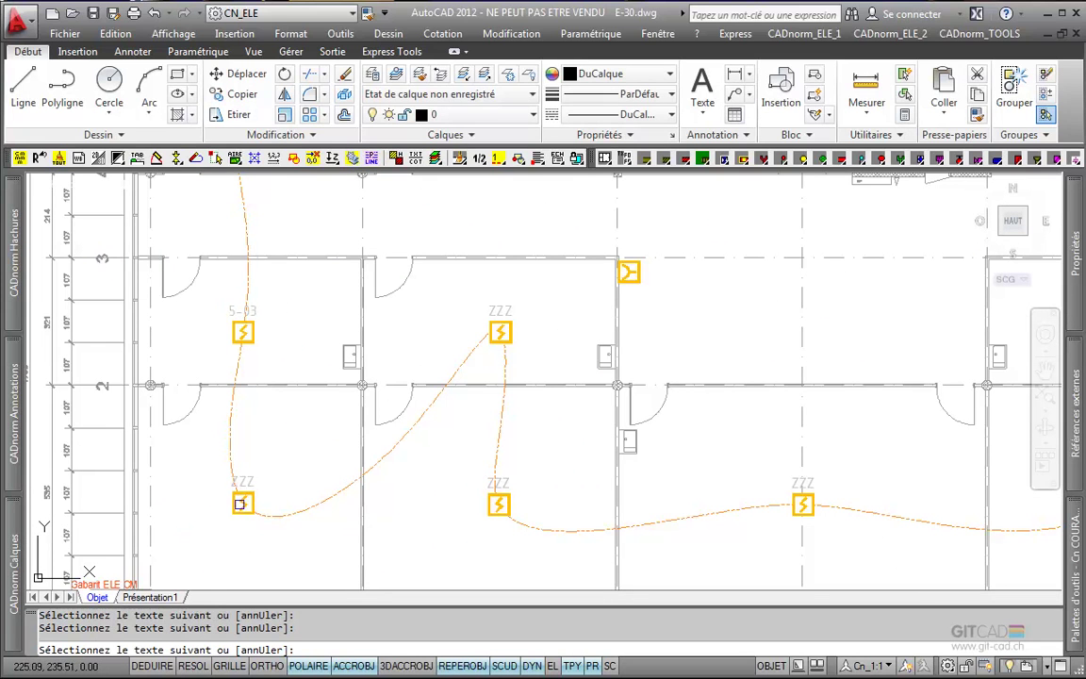
click(503, 309)
key(Return)
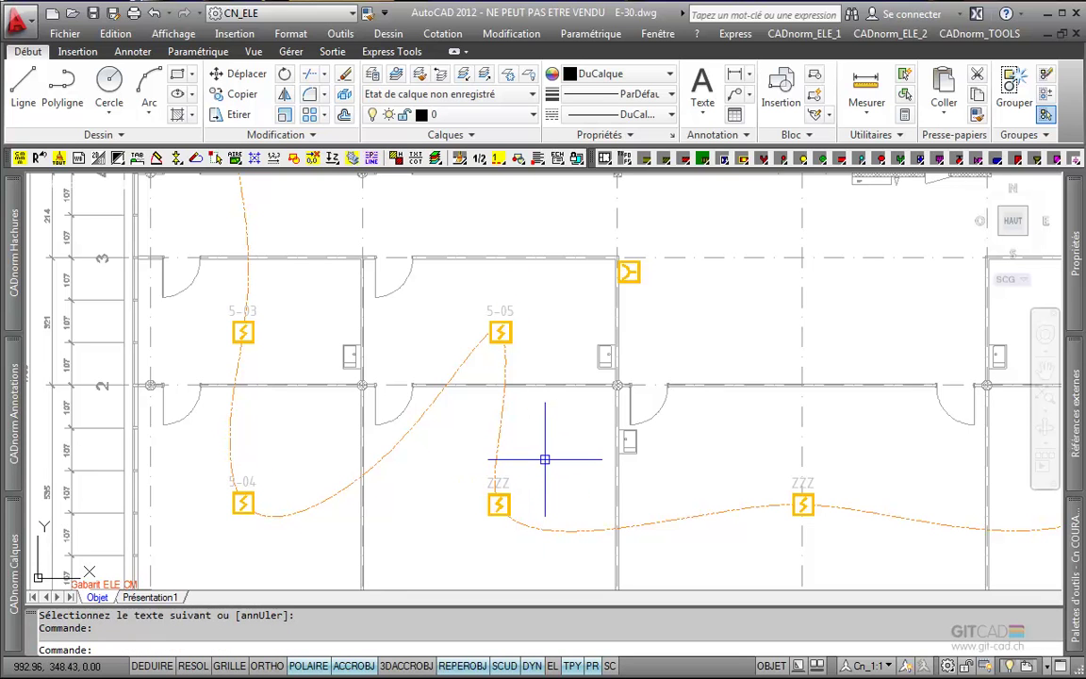
Restart INCSEL at 06 with prefix 5- and increment 1, and number the remaining detectors along the conduit to the upper E–F room.
key(Return)
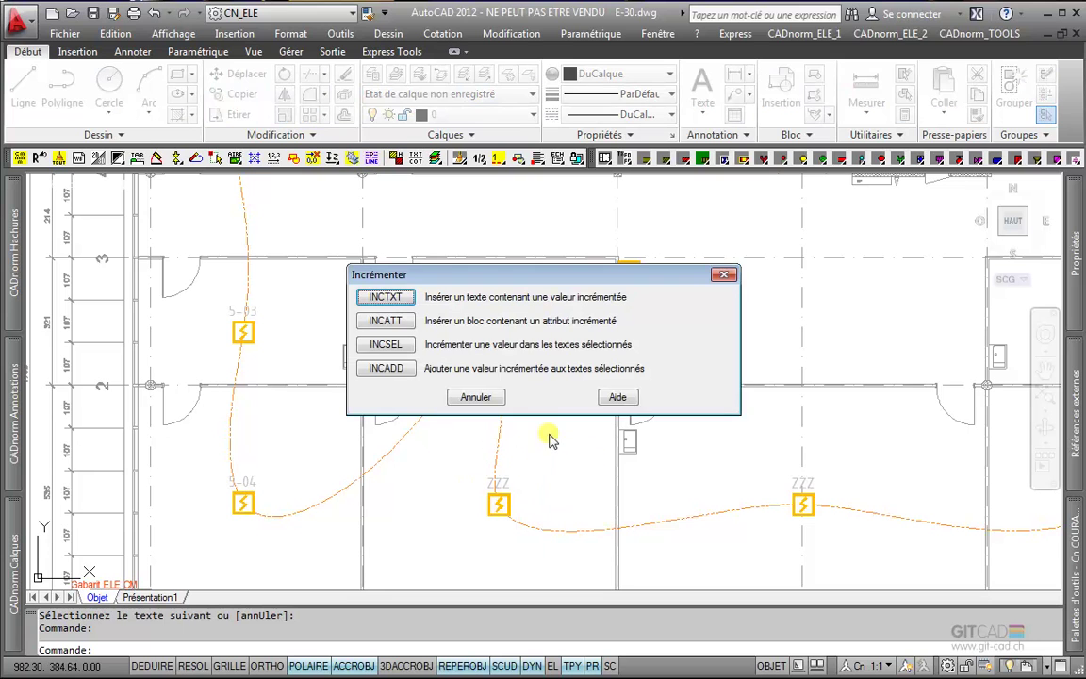
click(387, 344)
drag(537, 264, 702, 258)
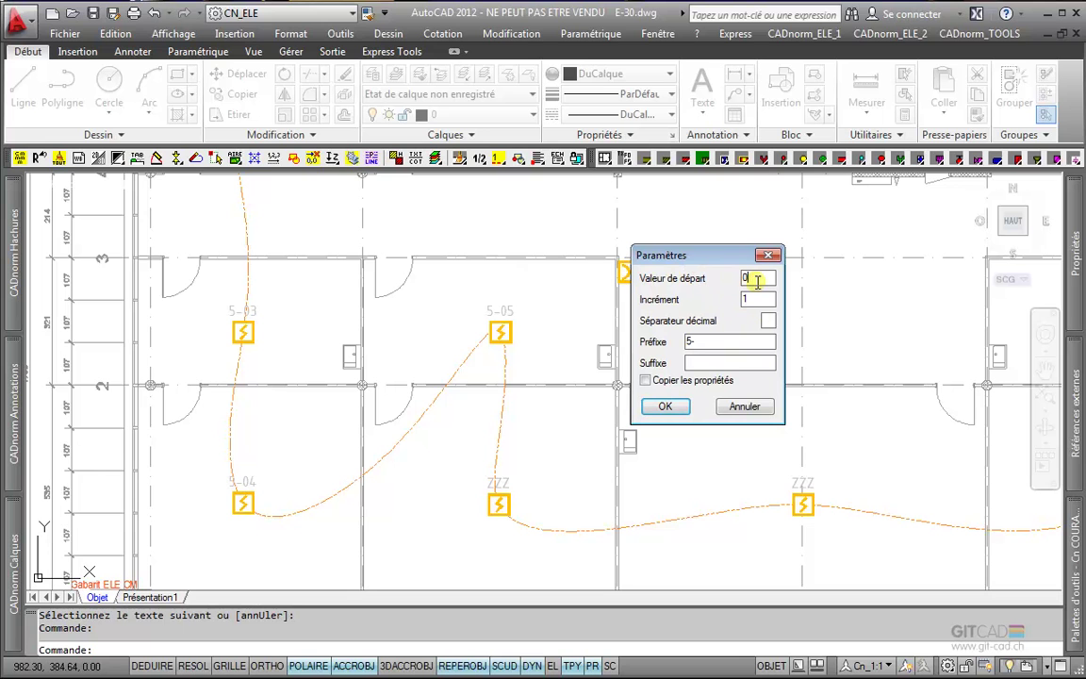
click(664, 407)
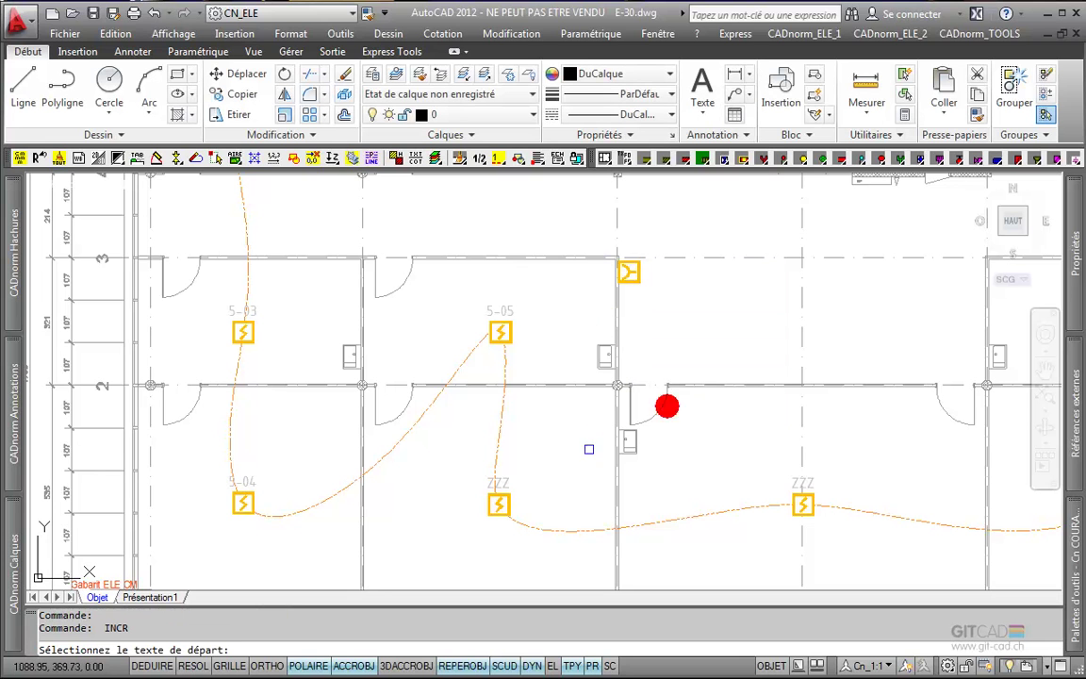
click(509, 481)
click(814, 482)
mouse_move(823, 476)
middle_down()
mouse_move(281, 446)
mouse_move(193, 464)
middle_up()
click(475, 465)
click(483, 297)
click(718, 471)
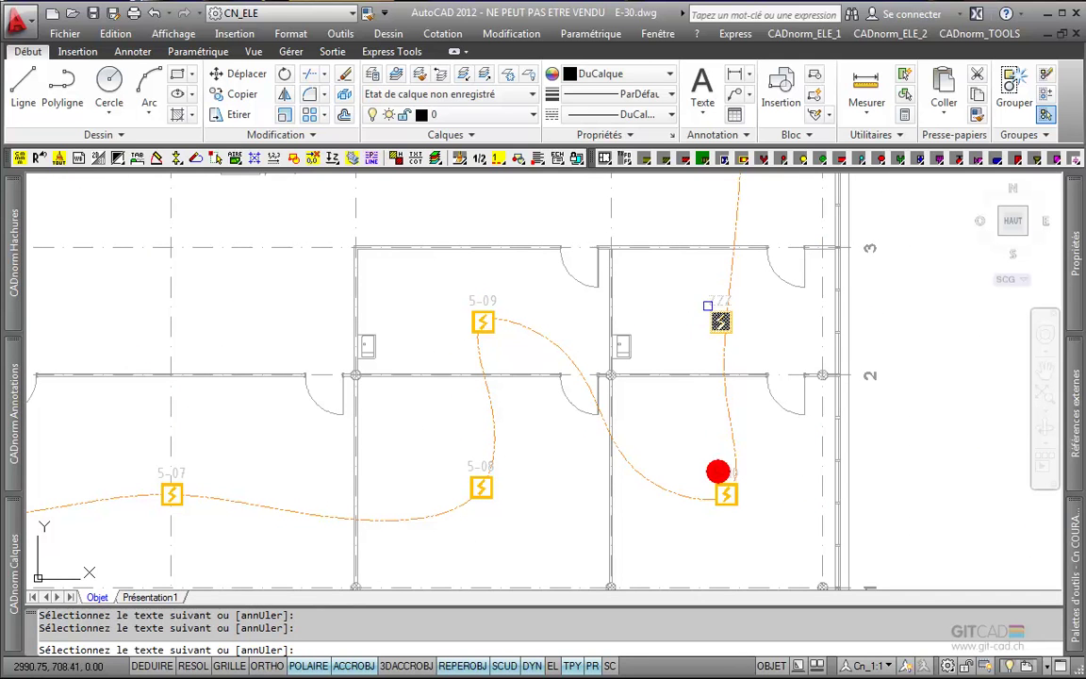
mouse_move(613, 180)
middle_down()
mouse_move(725, 630)
mouse_move(747, 674)
middle_up()
middle_drag(841, 461, 774, 256)
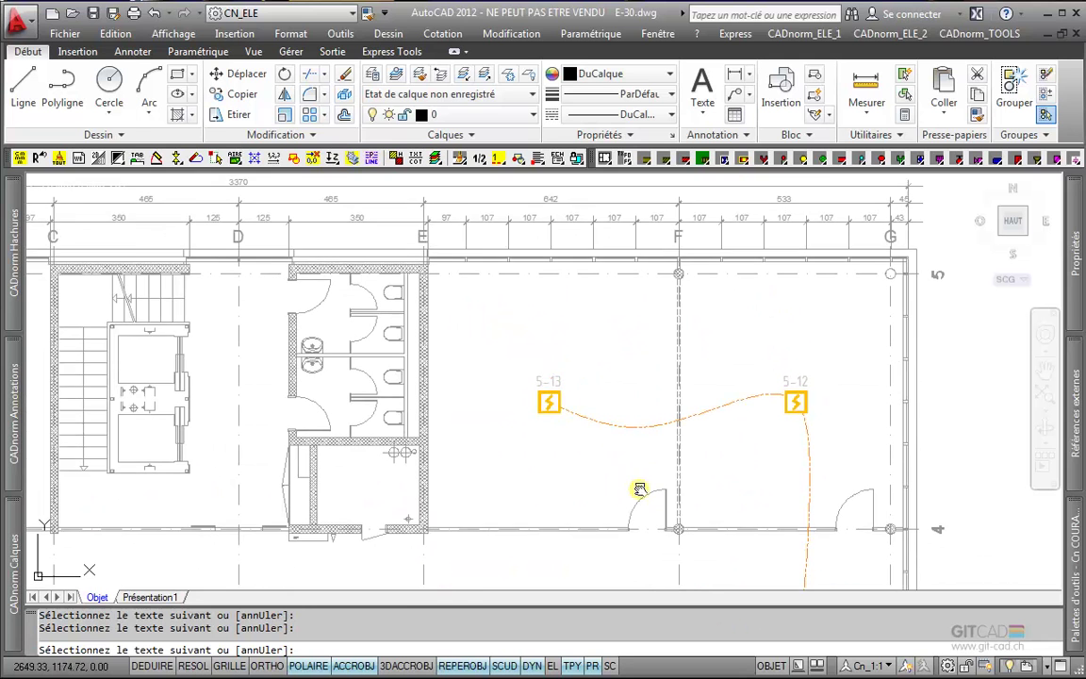
middle_drag(528, 569, 539, 438)
key(Escape)
Move the 5-06 detector's label below its symbol.
scroll(514, 482, down, 2)
middle_drag(421, 574, 400, 344)
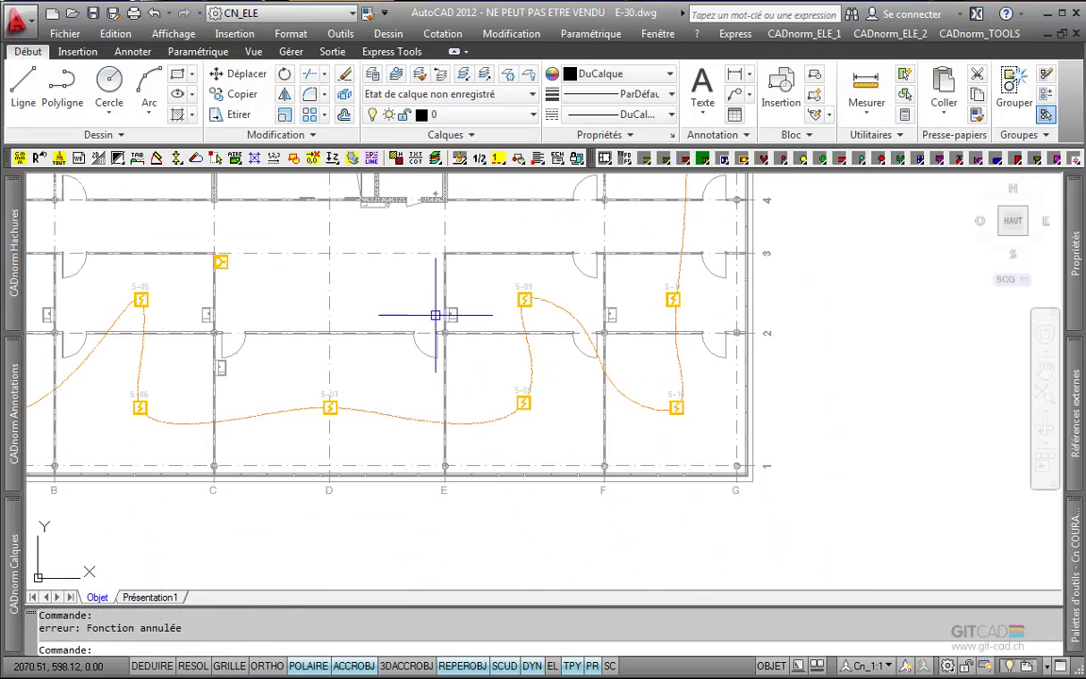
scroll(132, 400, up, 3)
middle_drag(158, 371, 423, 396)
click(464, 412)
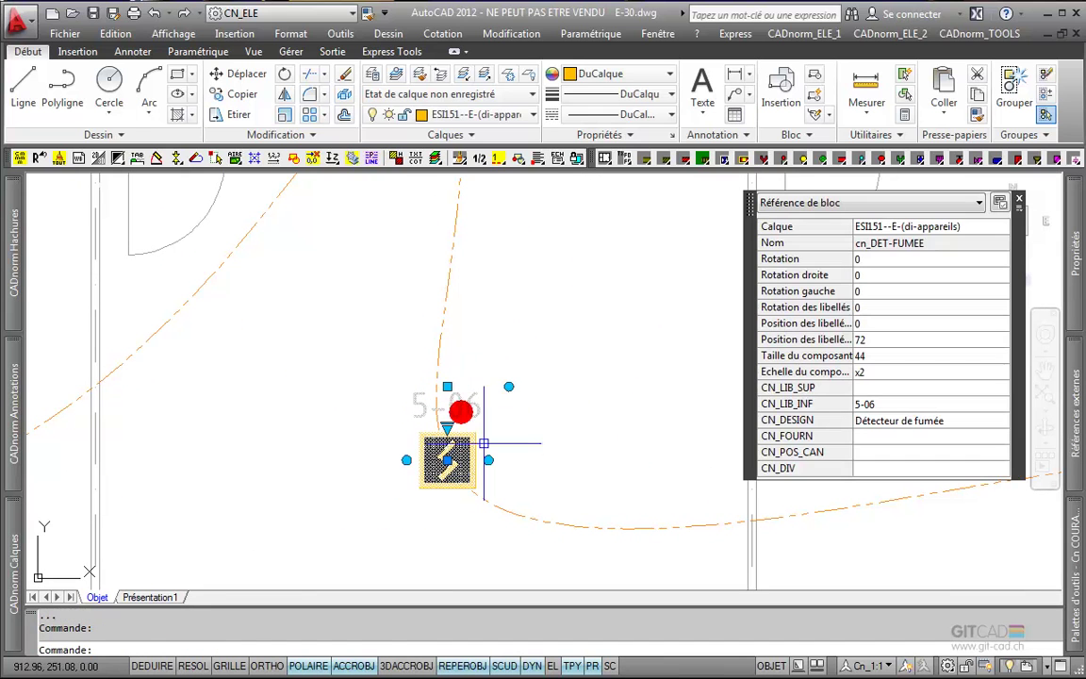
click(447, 387)
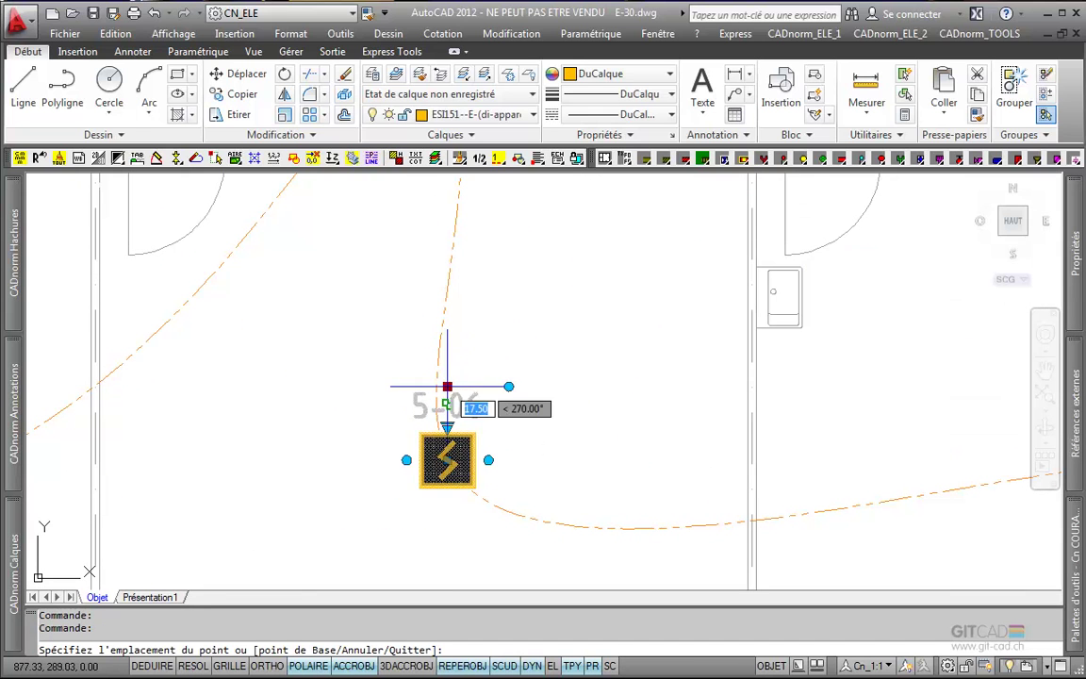
click(447, 500)
scroll(447, 500, down, 3)
scroll(481, 497, up, 2)
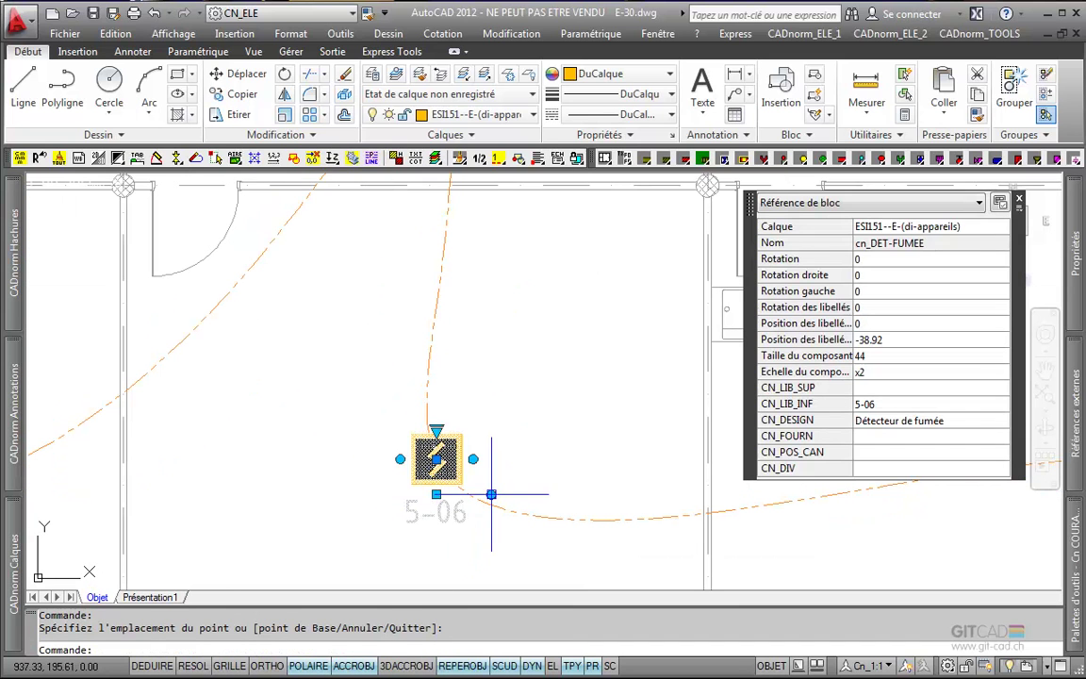
Rotate the 5-06 detector's label to 90° and place it to the left of the symbol.
click(491, 495)
click(437, 375)
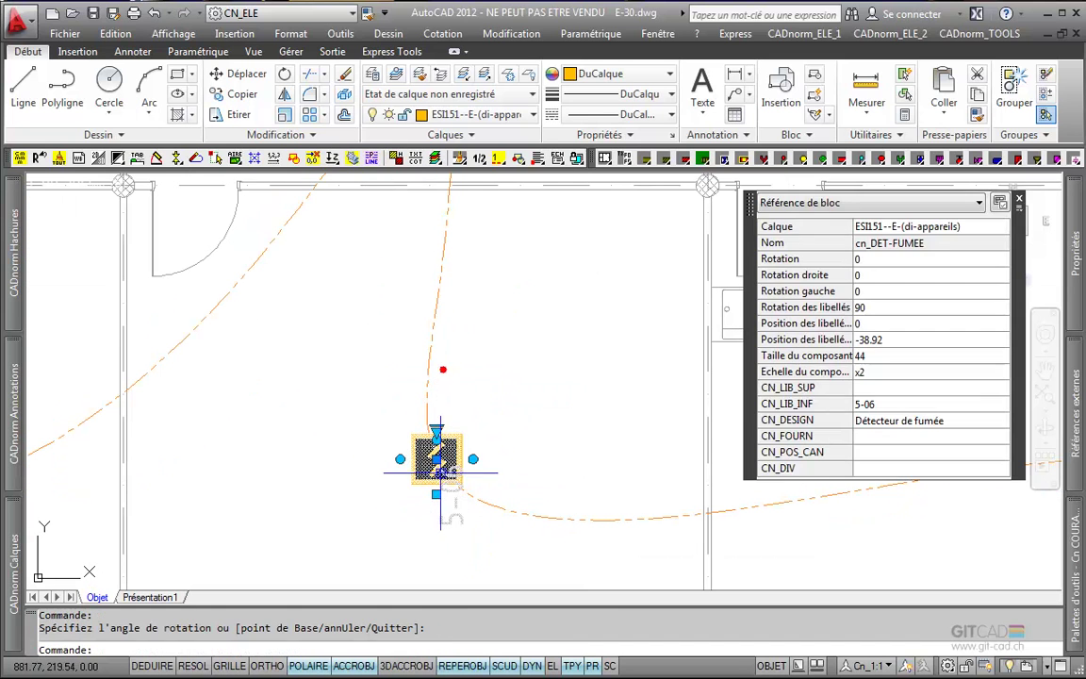
click(437, 493)
scroll(400, 502, down, 2)
scroll(381, 488, up, 5)
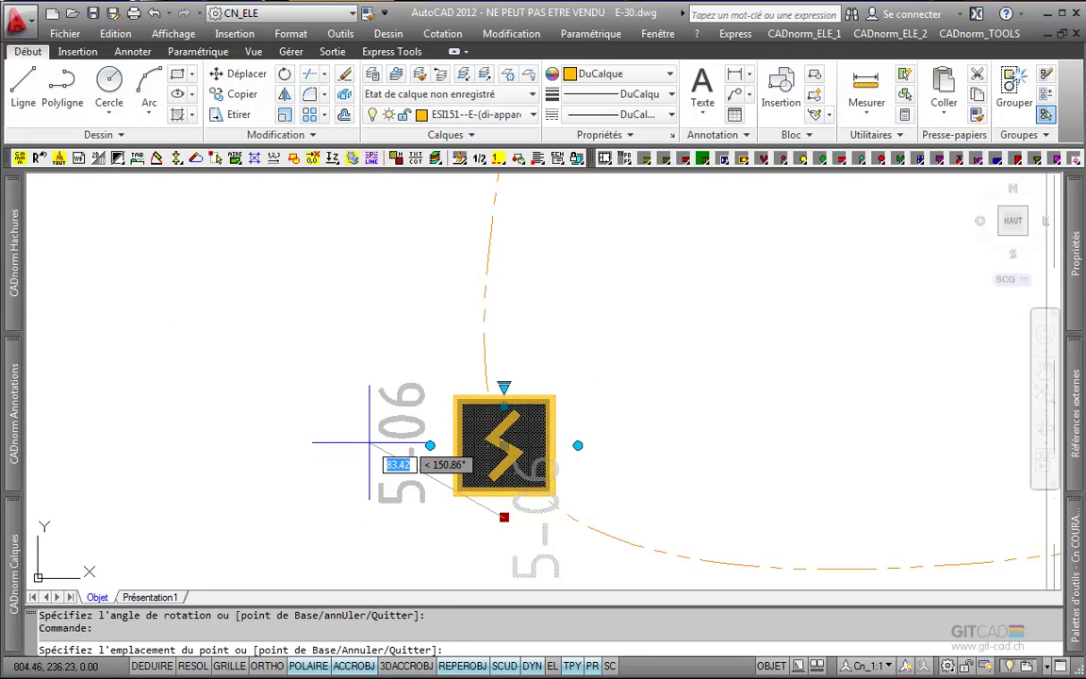
click(354, 459)
key(Escape)
scroll(344, 476, down, 4)
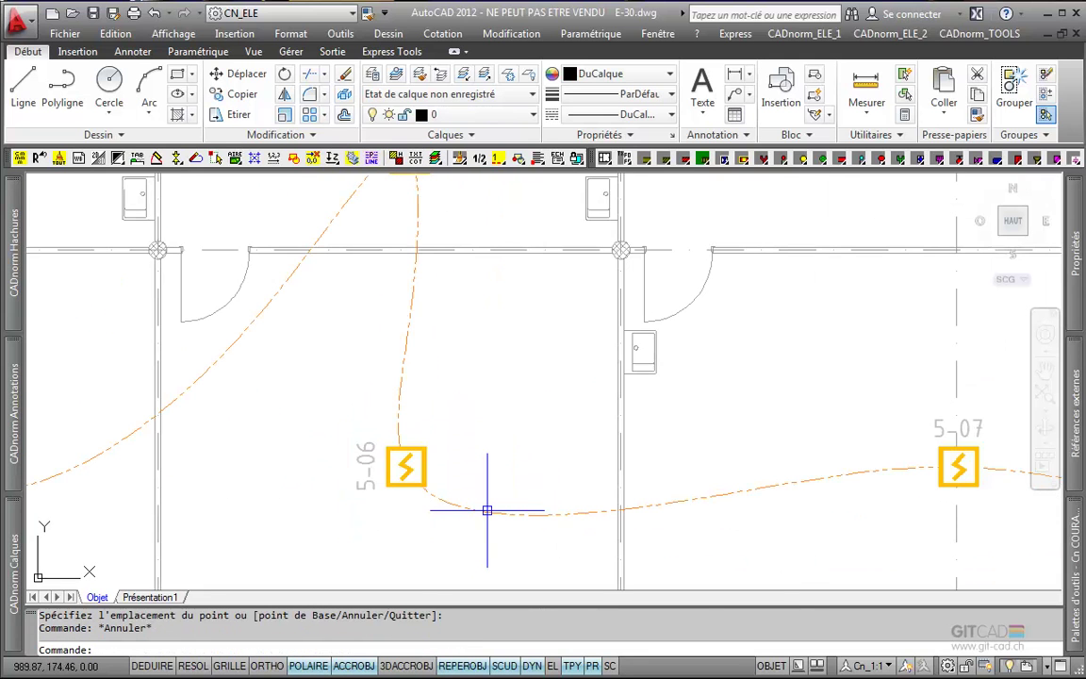
Review the detector labels and the linking conduit across the whole floor plan.
scroll(486, 510, down, 5)
scroll(574, 364, up, 3)
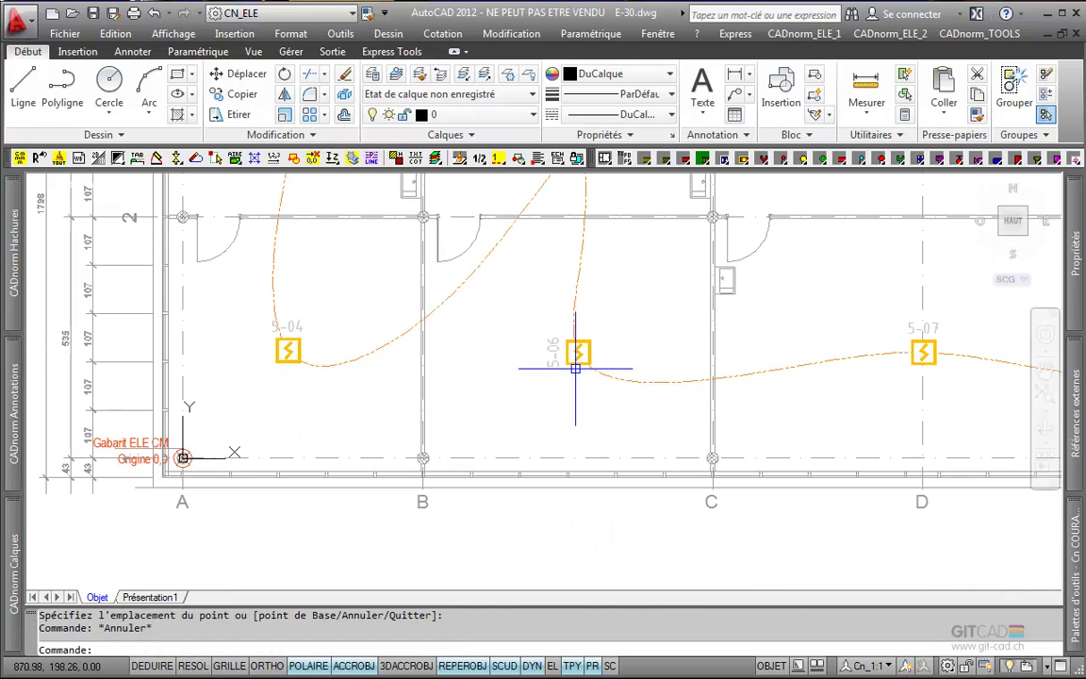
click(577, 356)
key(Escape)
scroll(585, 381, down, 2)
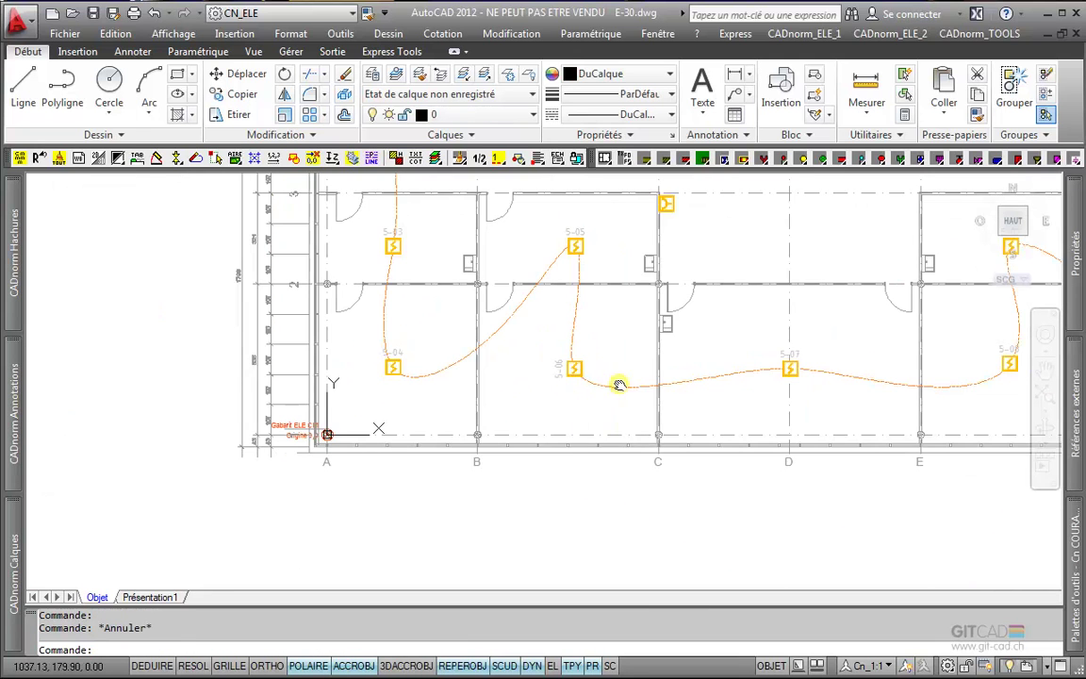
middle_drag(619, 381, 455, 485)
middle_drag(543, 387, 516, 468)
scroll(515, 468, down, 2)
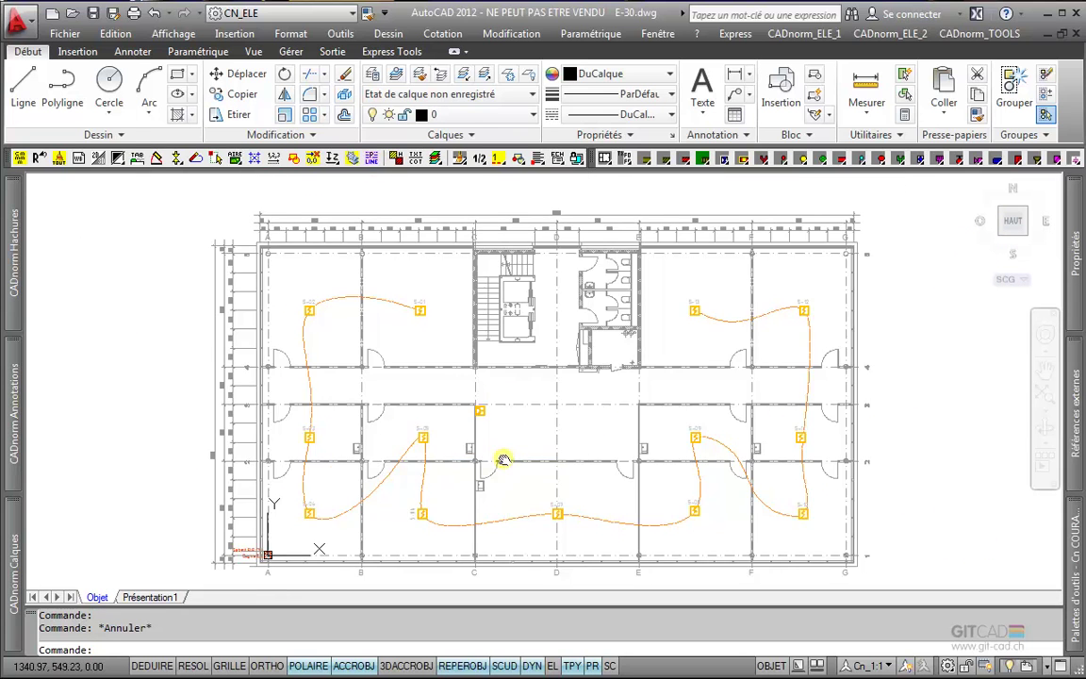
scroll(452, 452, up, 1)
scroll(429, 458, down, 2)
scroll(396, 440, up, 3)
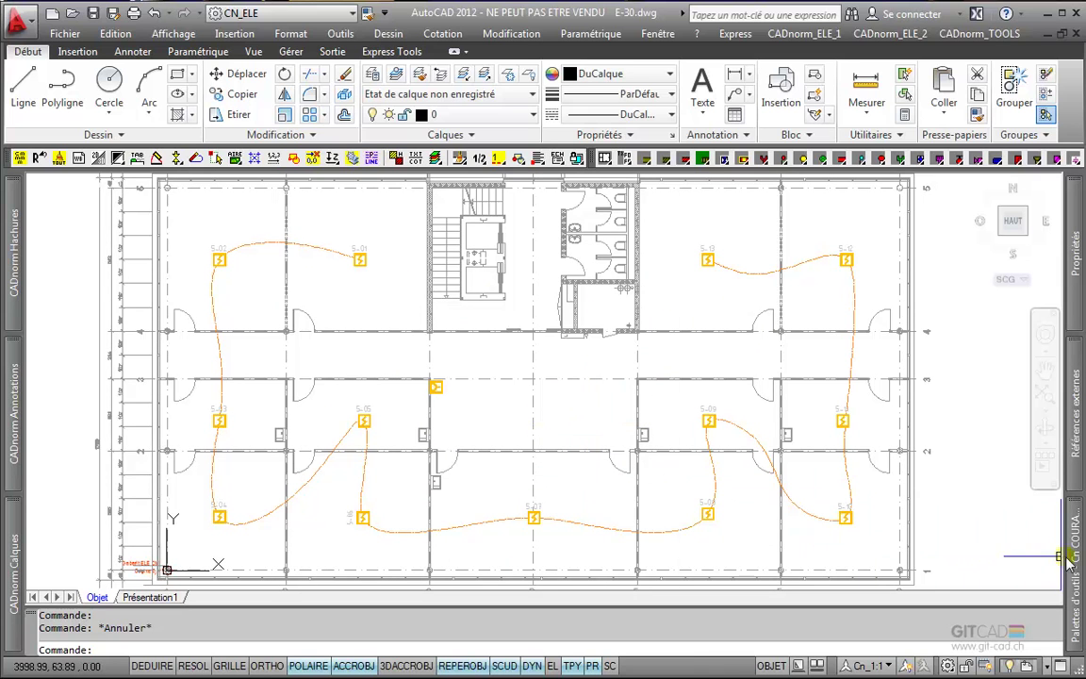
Insert the cn_DRAPEAU-ENC exit sign from the Cn COURANT FORT lighting palette at the midpoint of the elevator landing's wall line on axis D.
right_click(1054, 545)
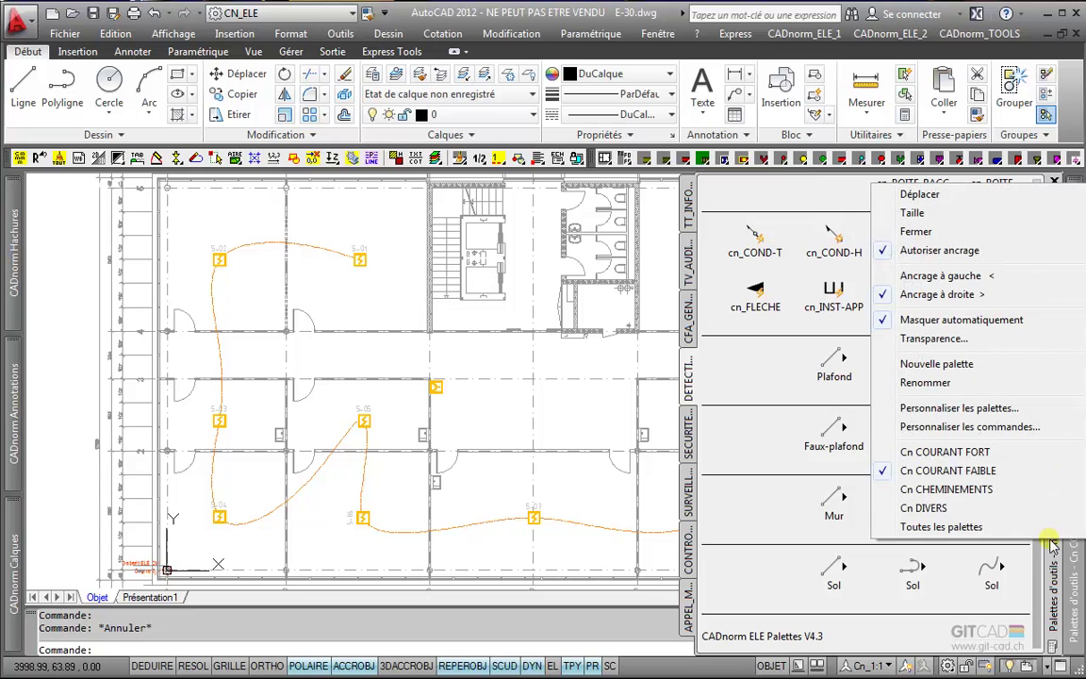
click(986, 451)
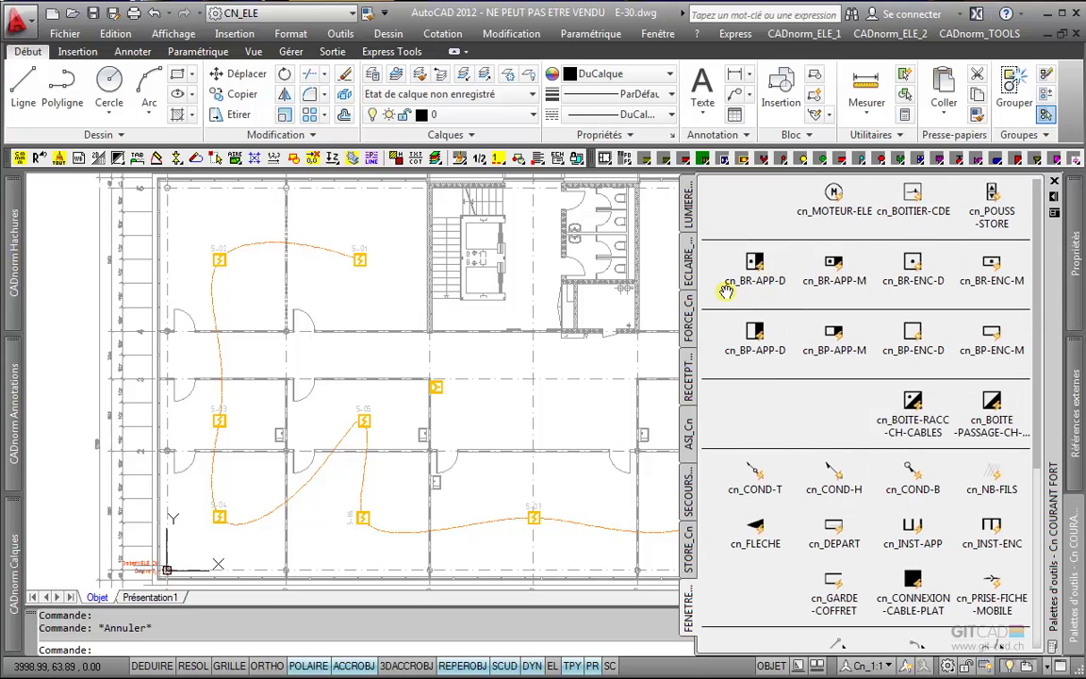
click(689, 268)
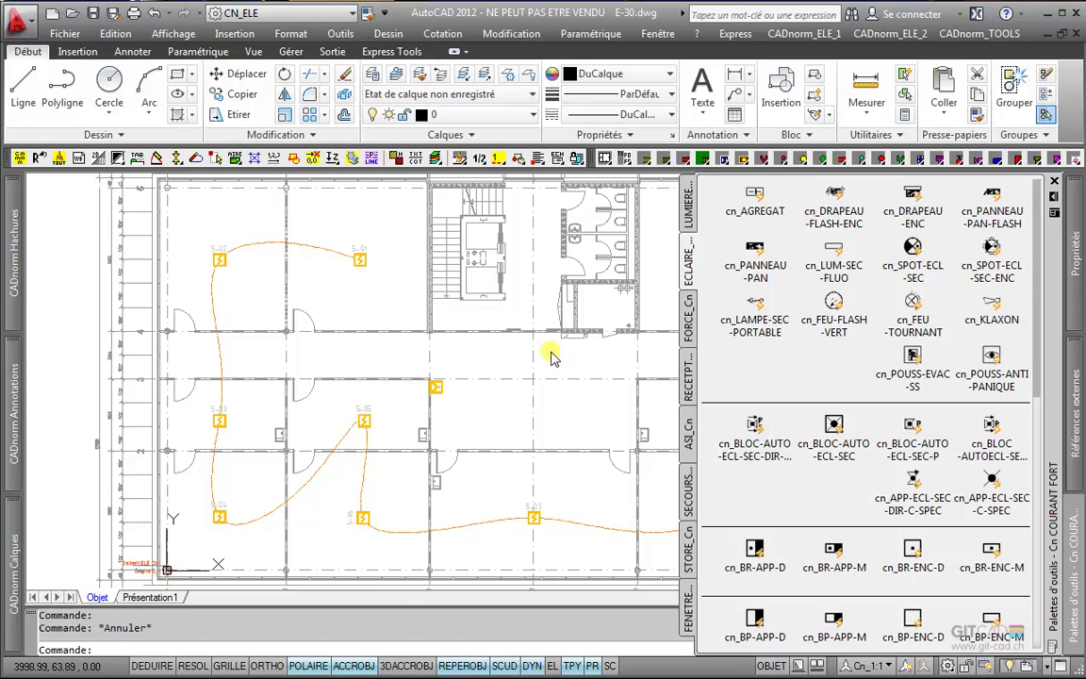
scroll(528, 366, up, 5)
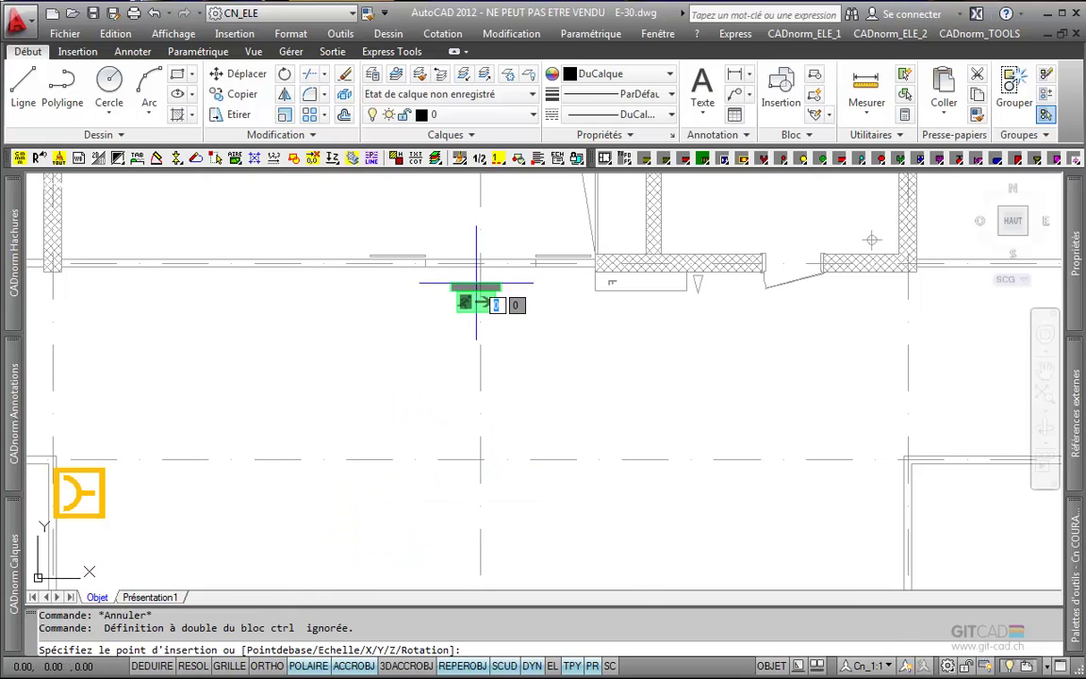
shift+right_click(480, 273)
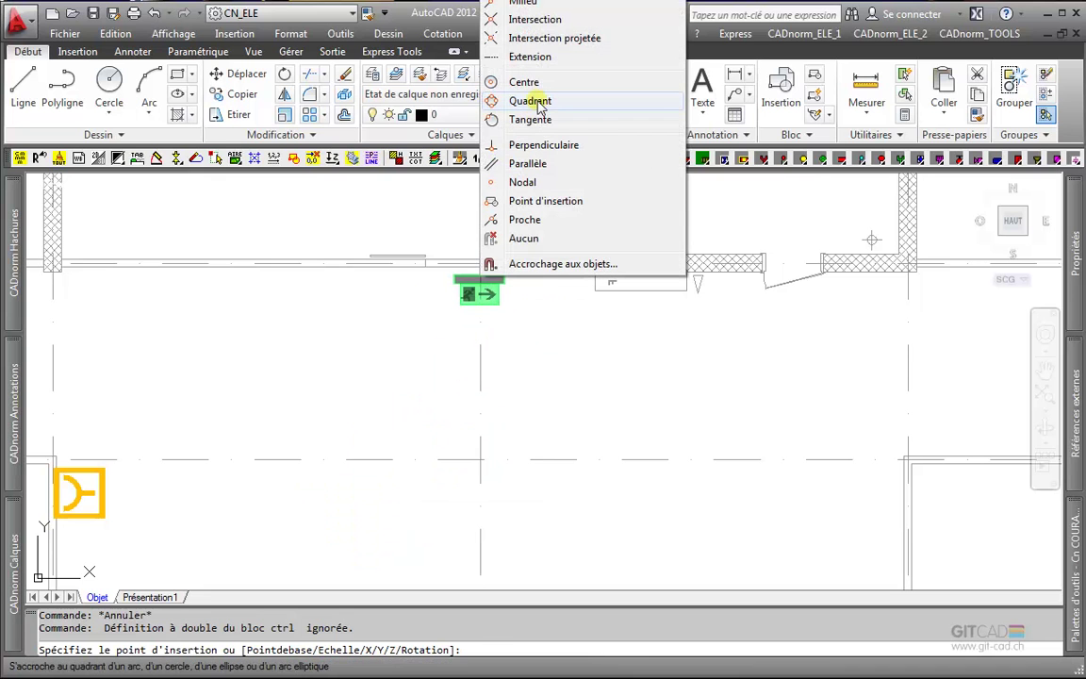
click(524, 4)
scroll(499, 275, up, 3)
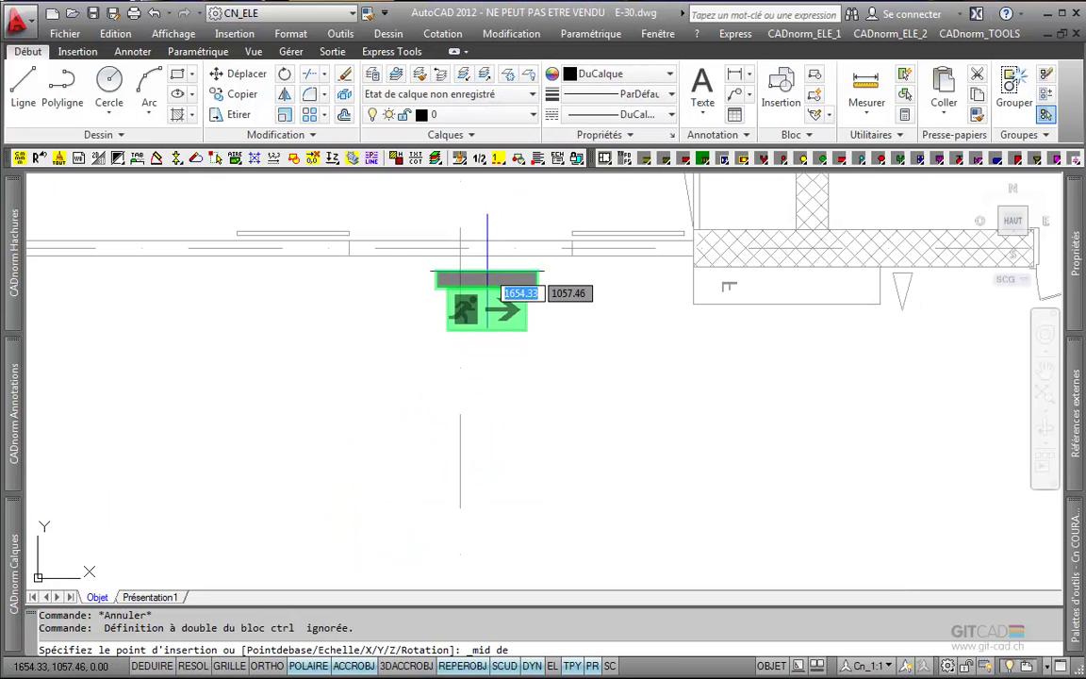
click(476, 269)
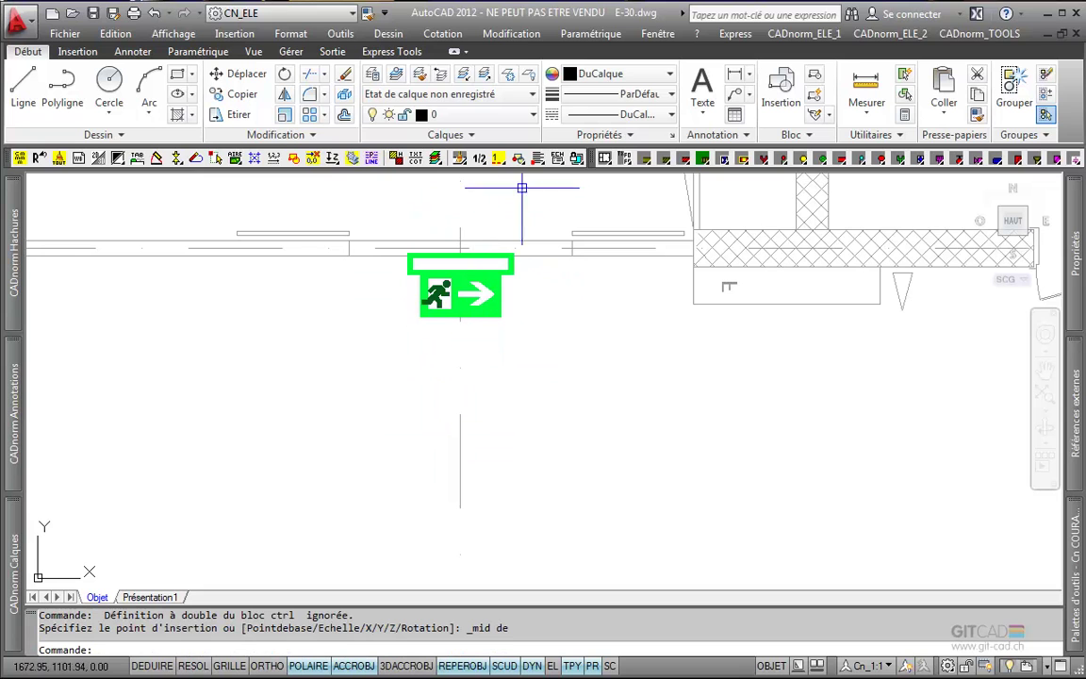
Activate the classic object snap set (endpoint, midpoint, intersection, insertion, center, extension) and list the active snap modes.
click(518, 158)
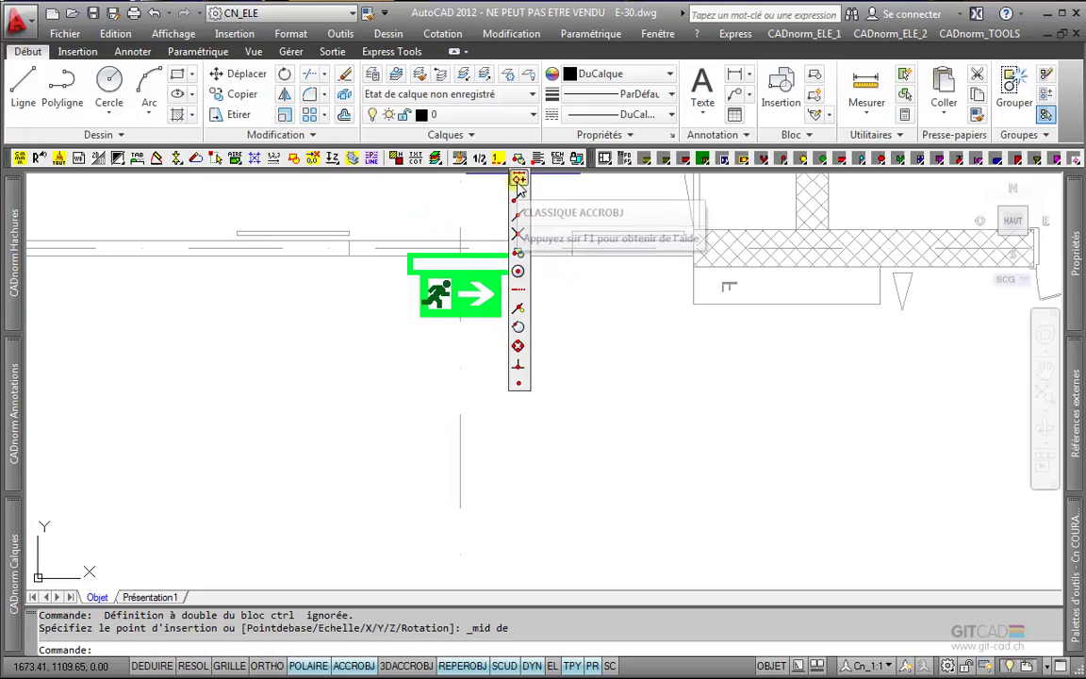
click(518, 176)
right_click(353, 666)
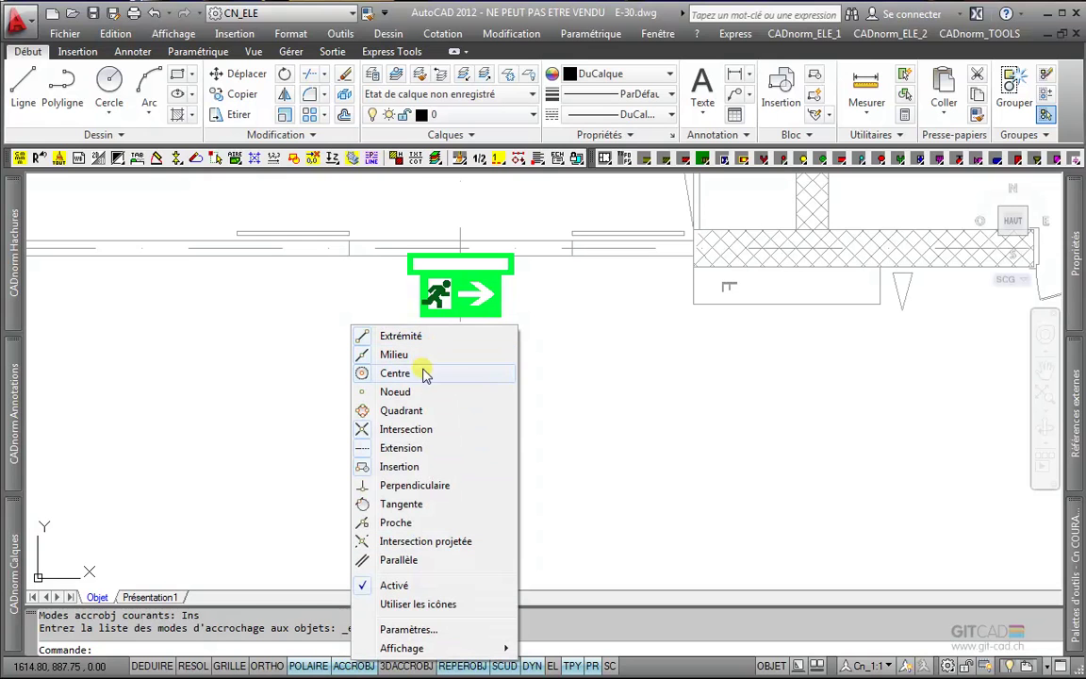
Set the exit sign's component scale to x2 and try its rotation grip.
click(609, 369)
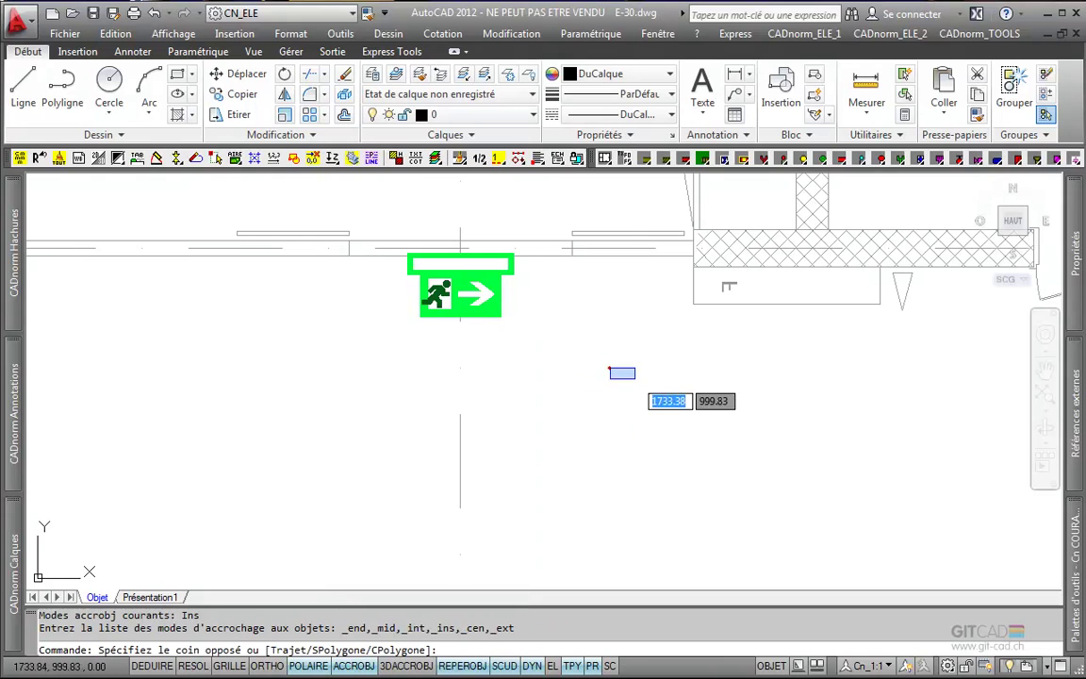
click(497, 302)
mouse_move(462, 231)
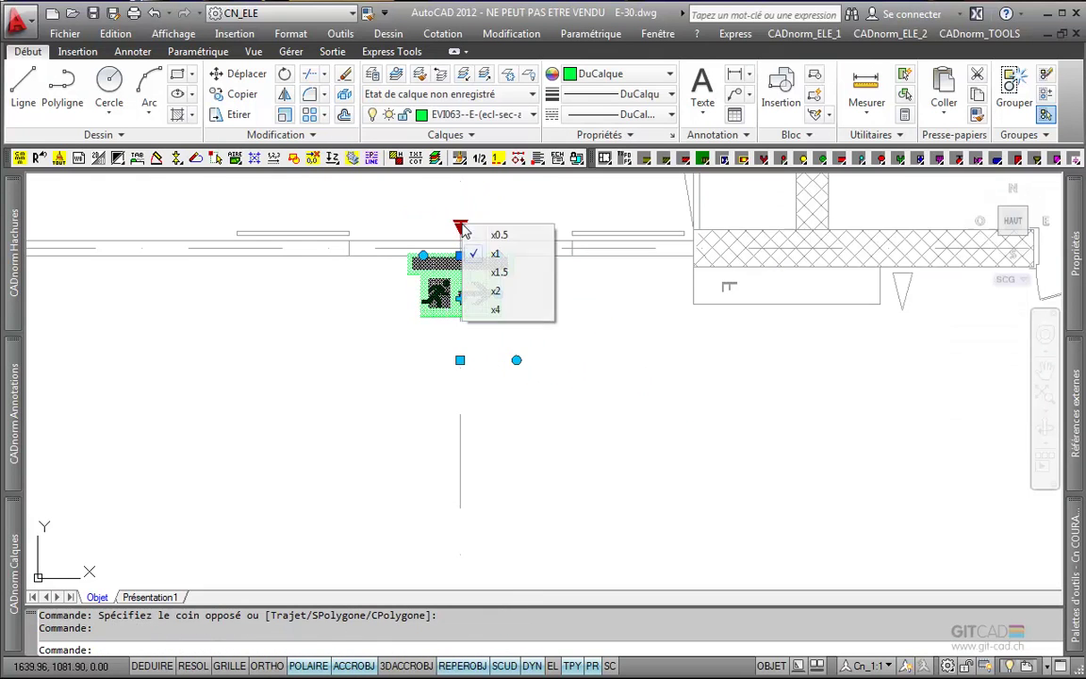
click(517, 293)
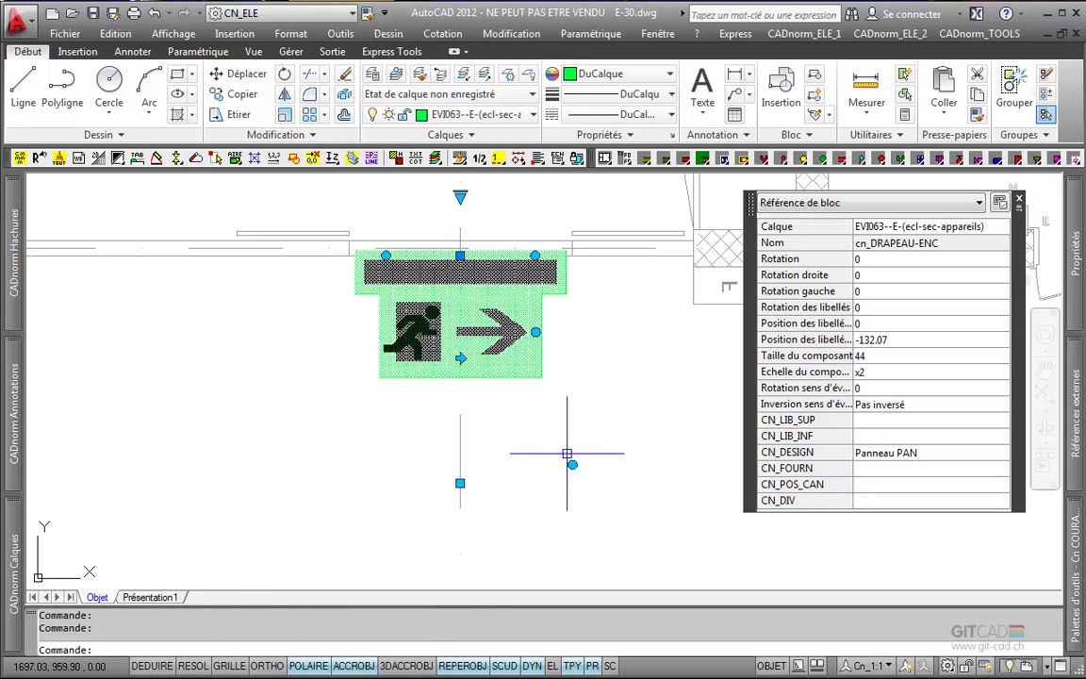
click(534, 256)
key(Escape)
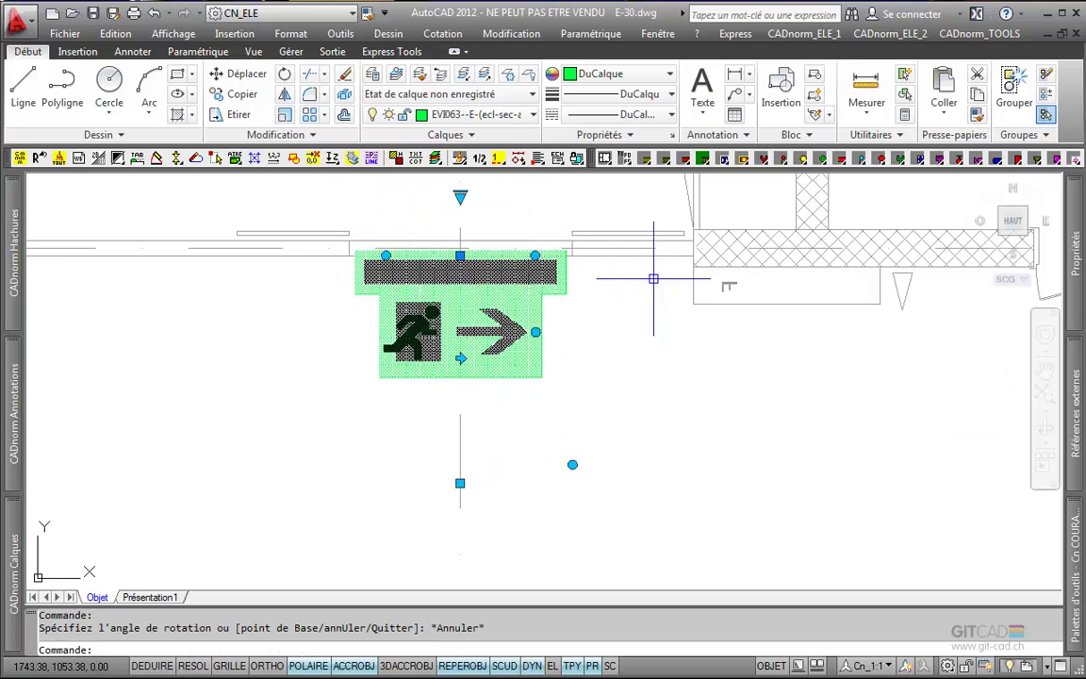
Rotate the exit sign's evacuation arrow to 90° and toggle its direction inversion, leaving the running figure ahead of the arrow.
click(535, 332)
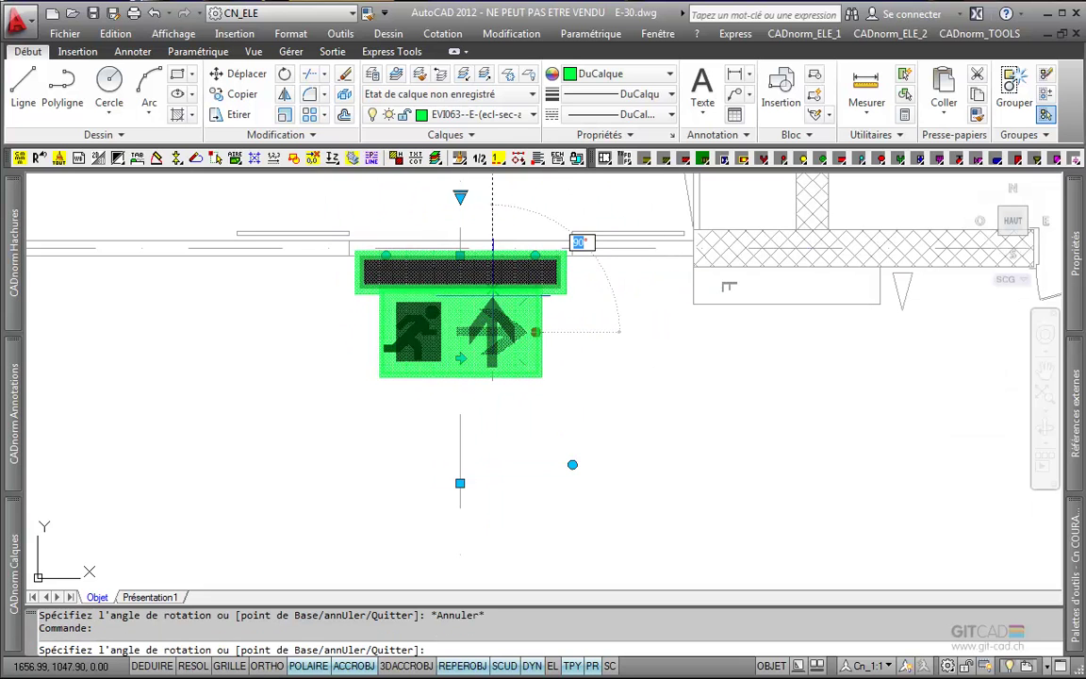
click(492, 245)
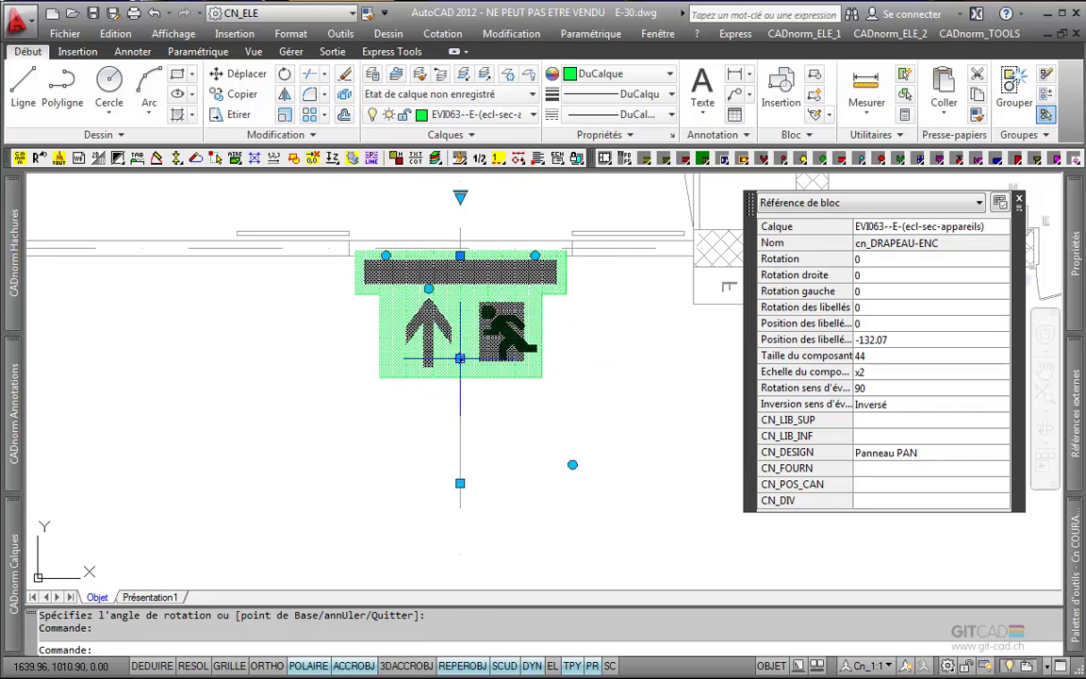
click(459, 359)
scroll(528, 400, down, 6)
scroll(542, 426, down, 4)
key(Escape)
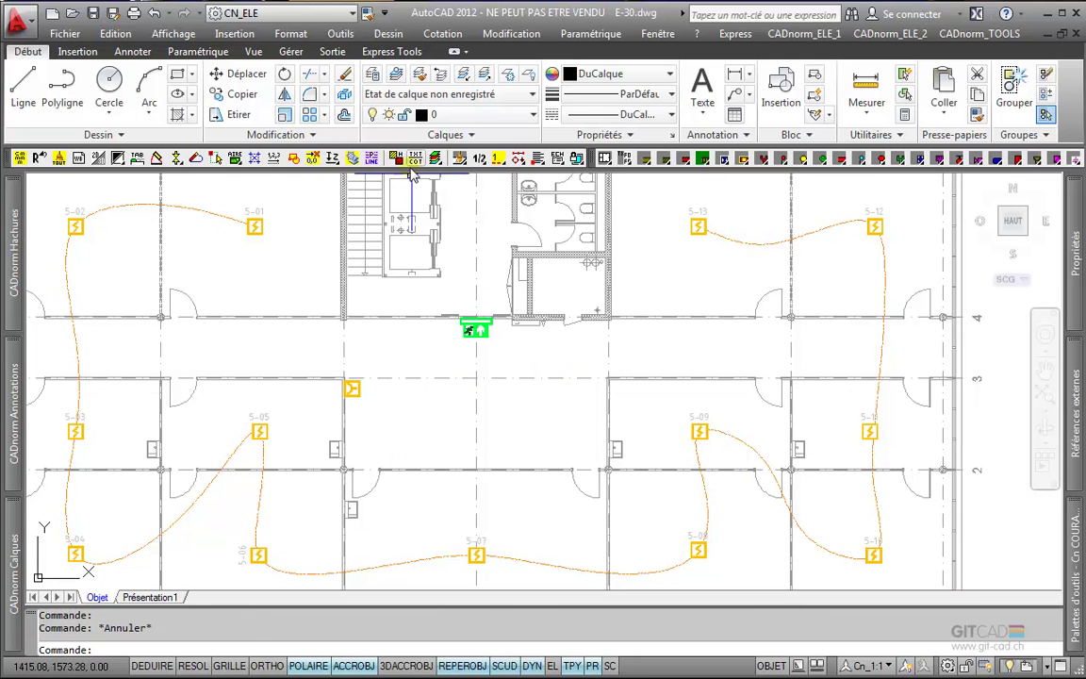
Examine the layers of the FO Eclairage de secours filter in the layer properties manager and close it.
click(377, 75)
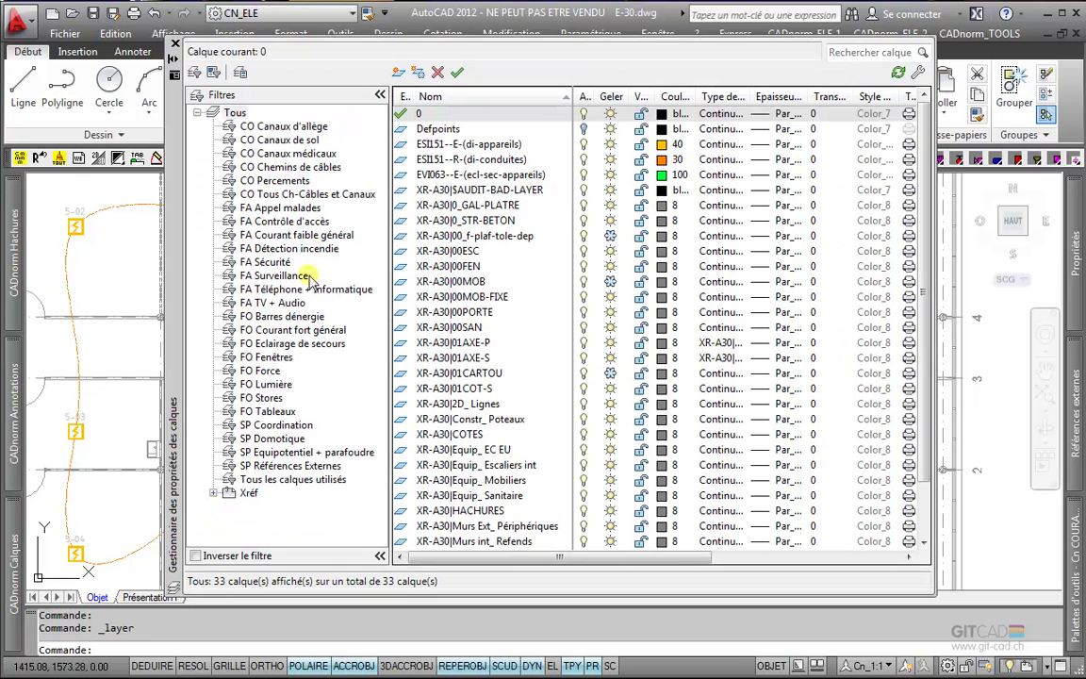
click(283, 348)
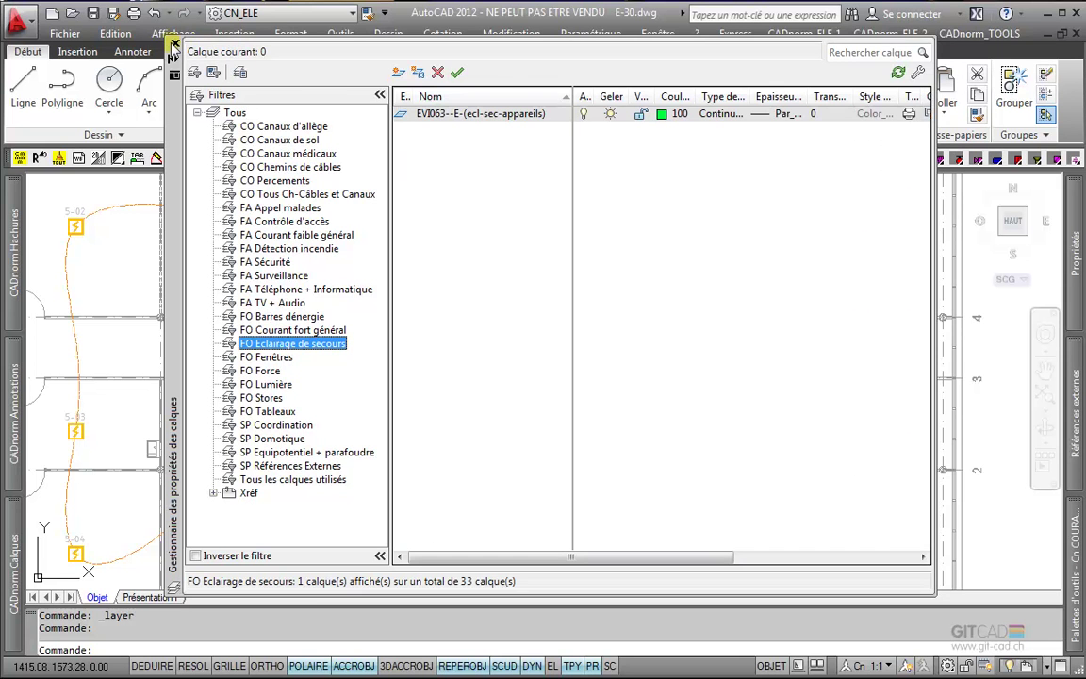
click(174, 44)
Browse the emergency lighting symbols in the Cn COURANT FORT tool palette and close the tool palettes.
scroll(382, 335, down, 2)
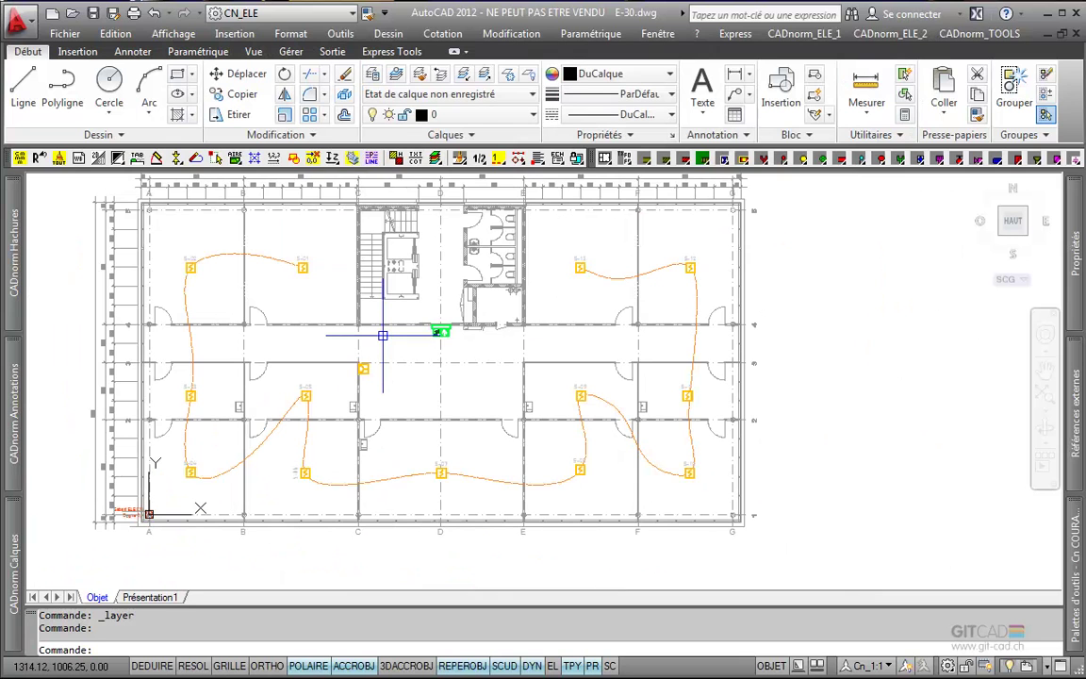
middle_drag(383, 335, 504, 376)
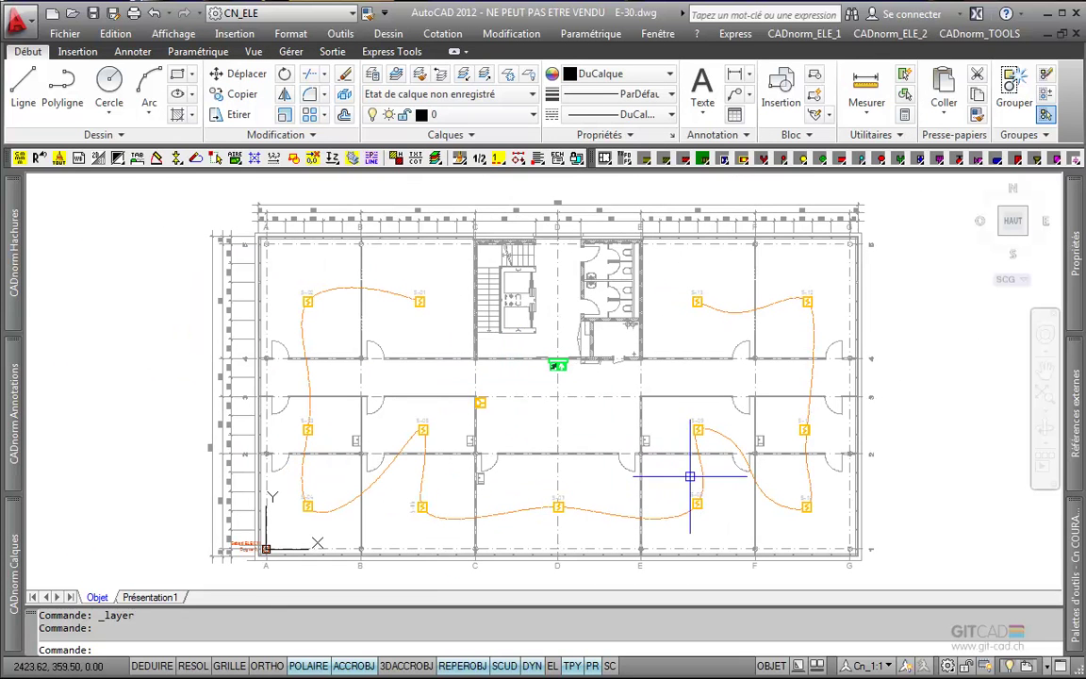
mouse_move(1070, 523)
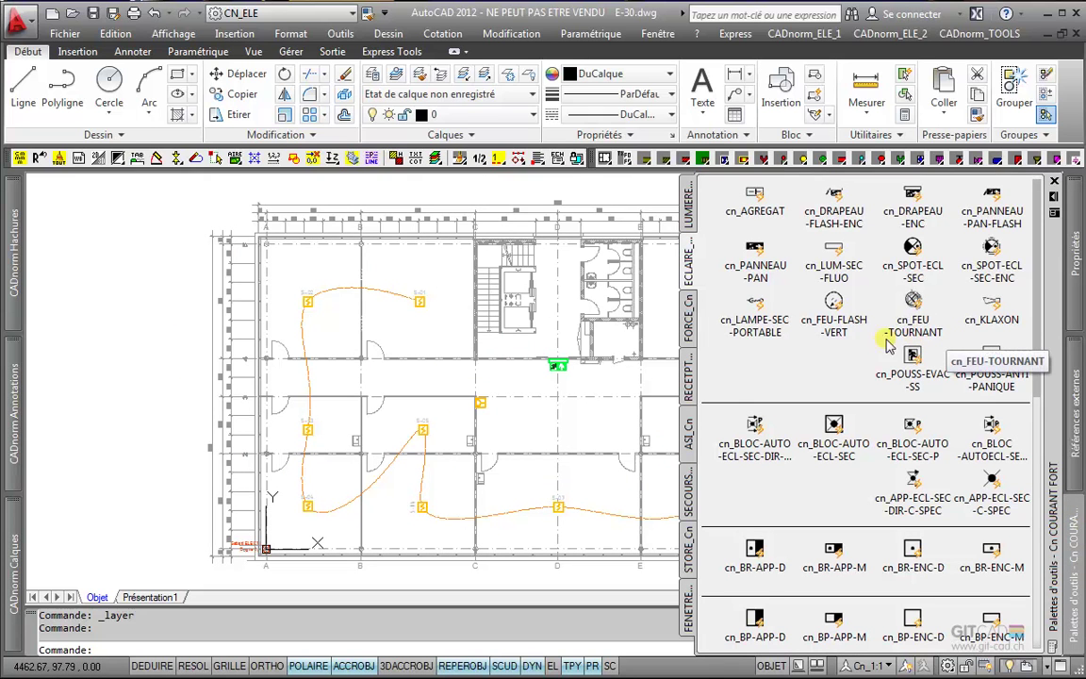
mouse_move(1032, 391)
mouse_down()
mouse_move(1049, 636)
mouse_move(1018, 353)
mouse_up()
key(Escape)
key(ctrl+3)
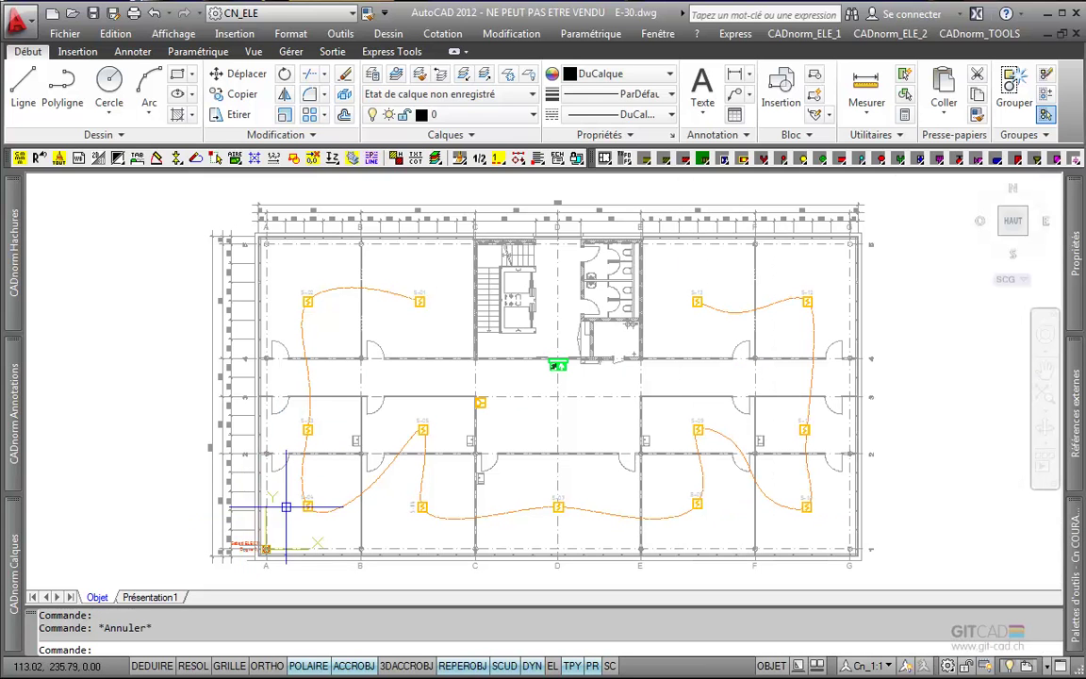
Choose the CADnorm_ELE_100.ctb plot style table in the plot settings without applying it to all layouts.
click(133, 13)
click(756, 558)
click(852, 176)
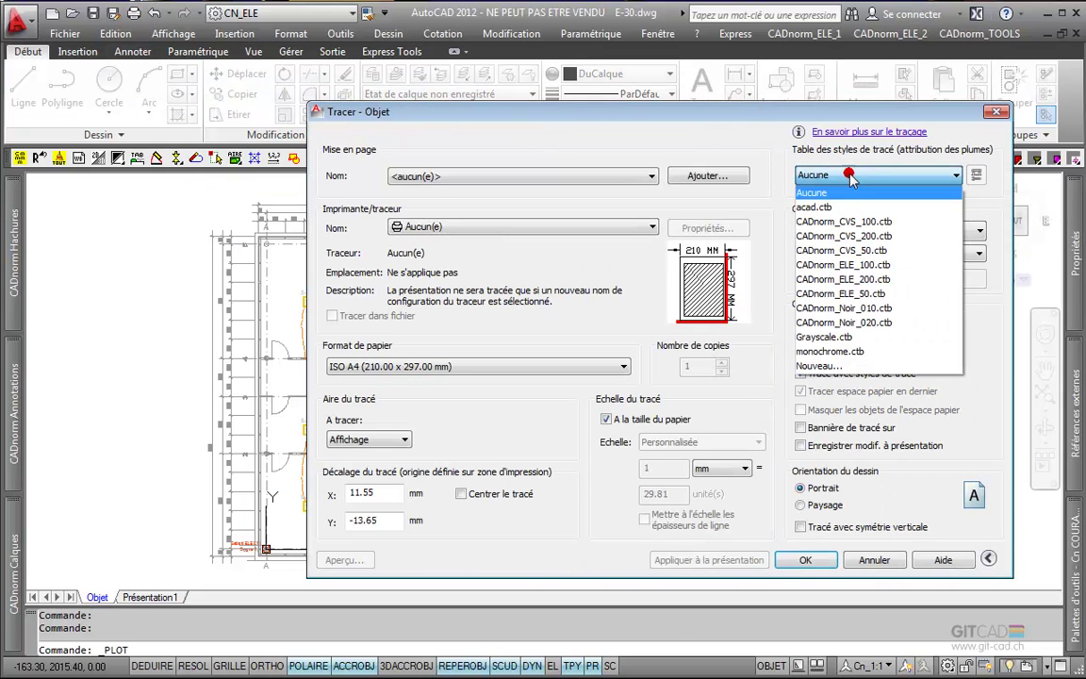
click(889, 265)
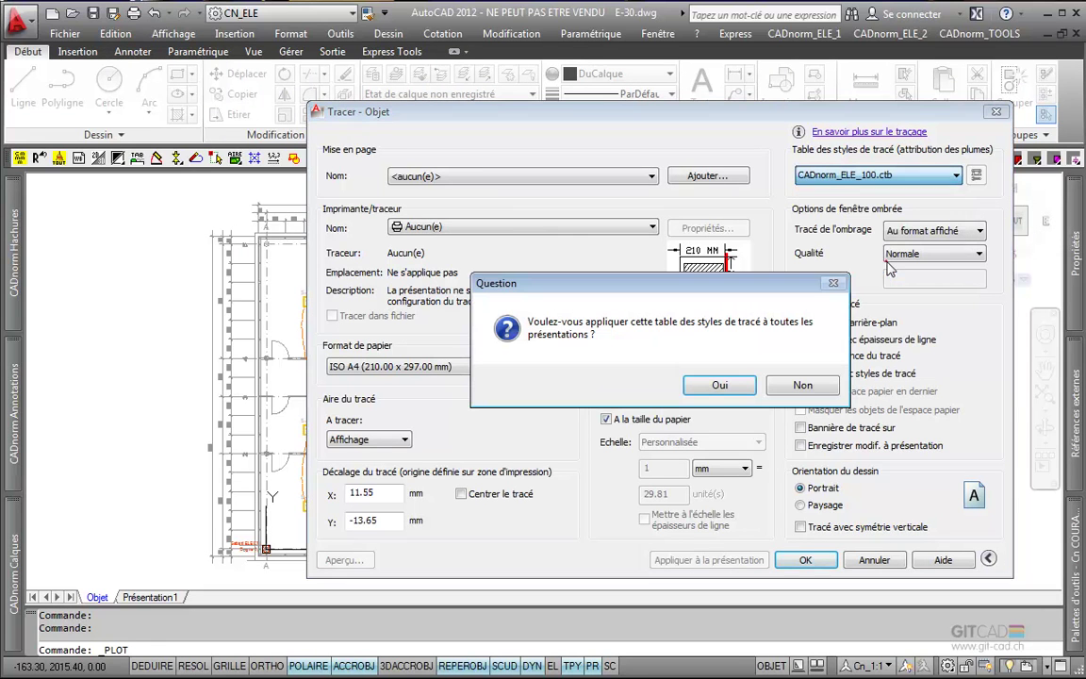
click(797, 385)
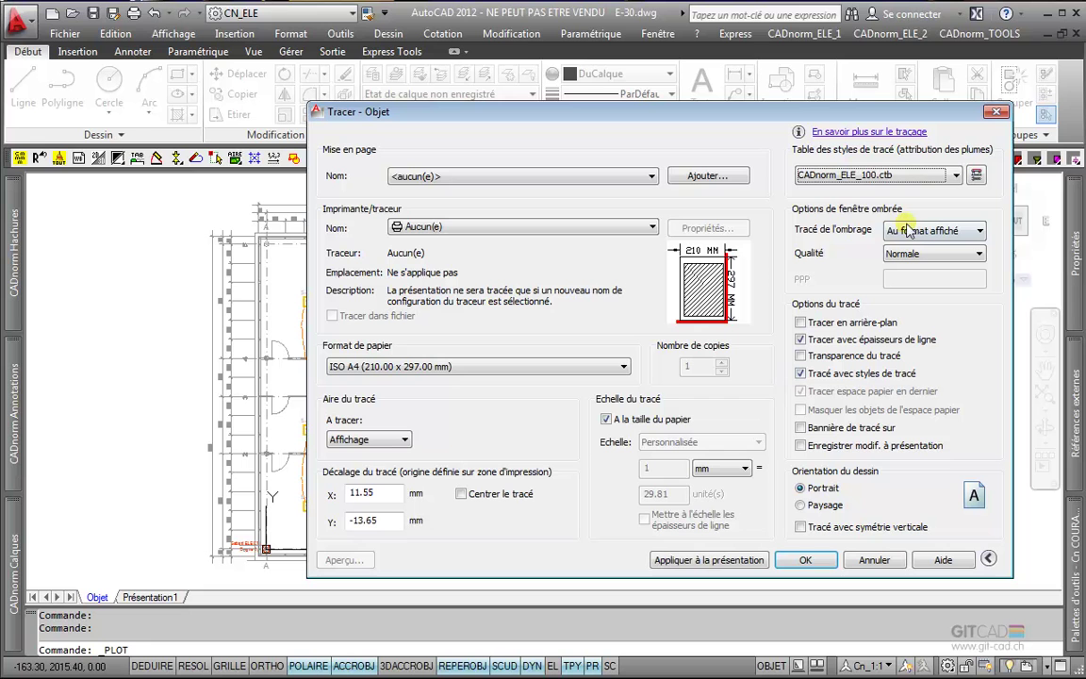
Examine the colours and line thicknesses of CADnorm_ELE_100.ctb's plot styles from Couleur 11 onward, and leave the editor and plot settings without saving.
click(974, 176)
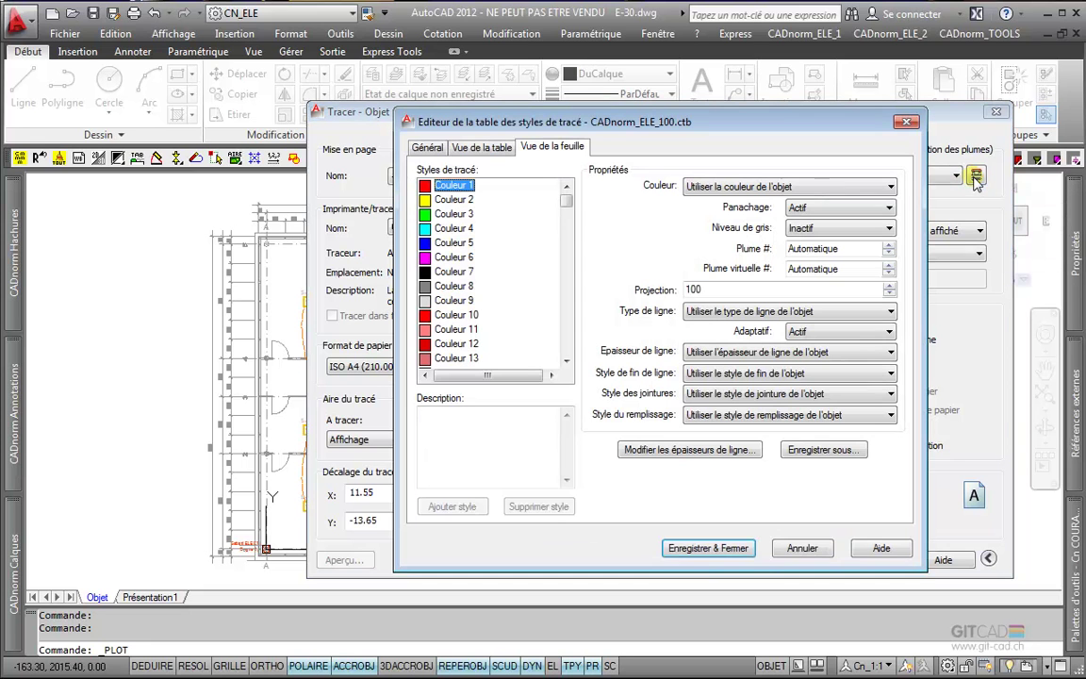
click(460, 330)
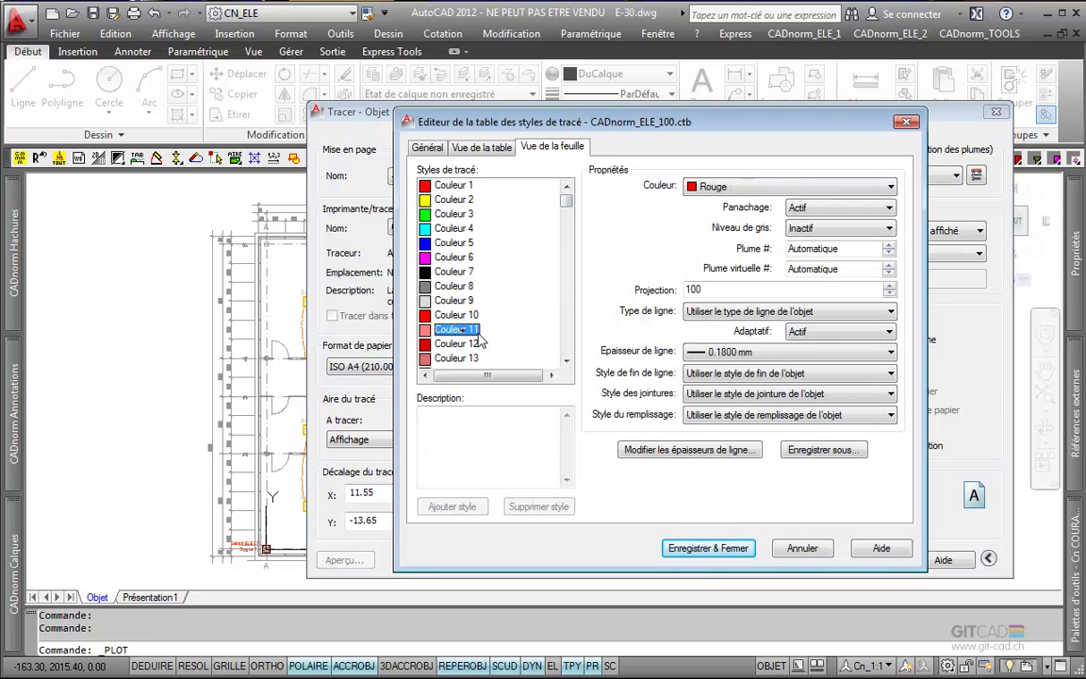
key(Down)
key(Down)
key(Down)
key(Down)
key(Down)
key(Down)
key(Down)
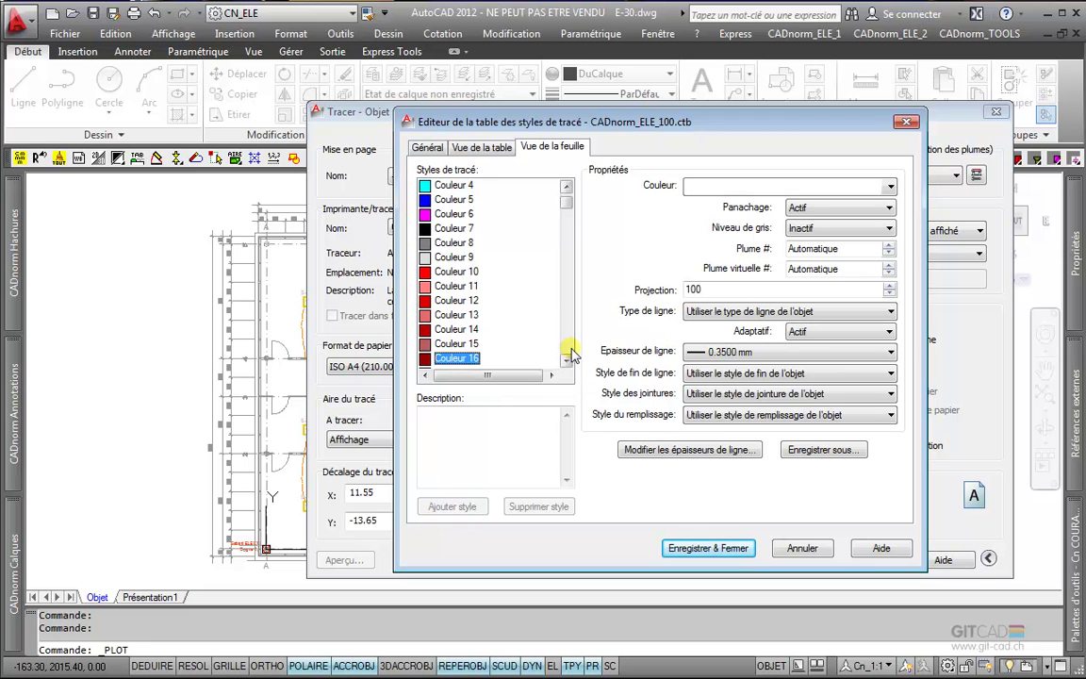
key(Escape)
key(Escape)
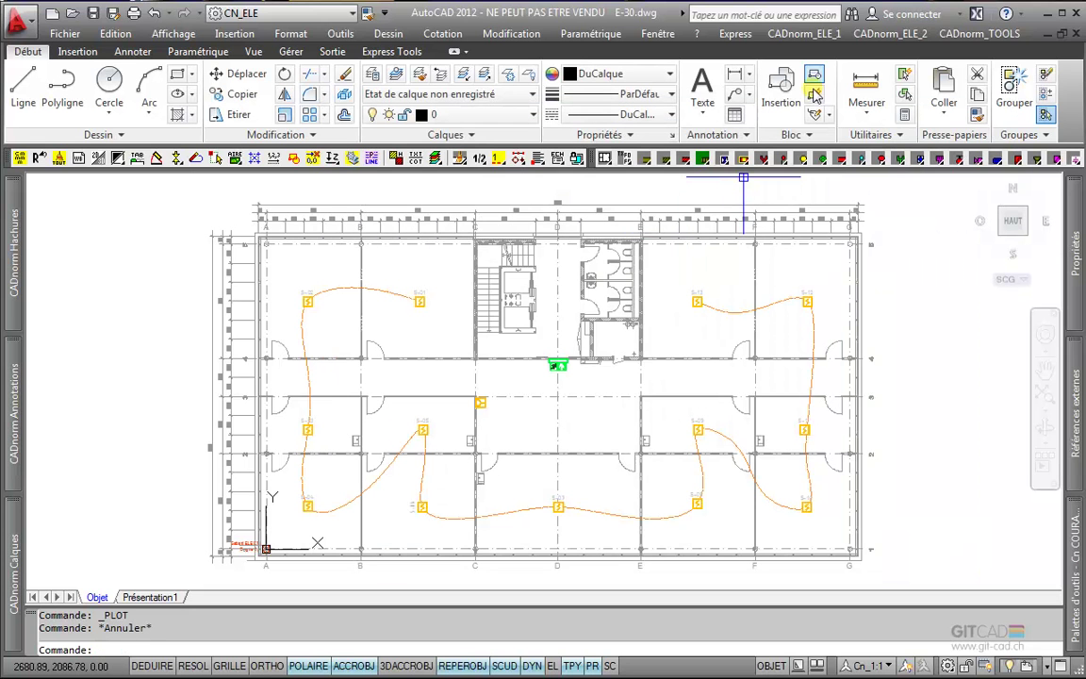
Switch to CADnorm_CTB_ELE.xls in Excel, examine the pens' print colours and thicknesses with the sheet split below row 5, and close the workbook.
key(alt+Tab)
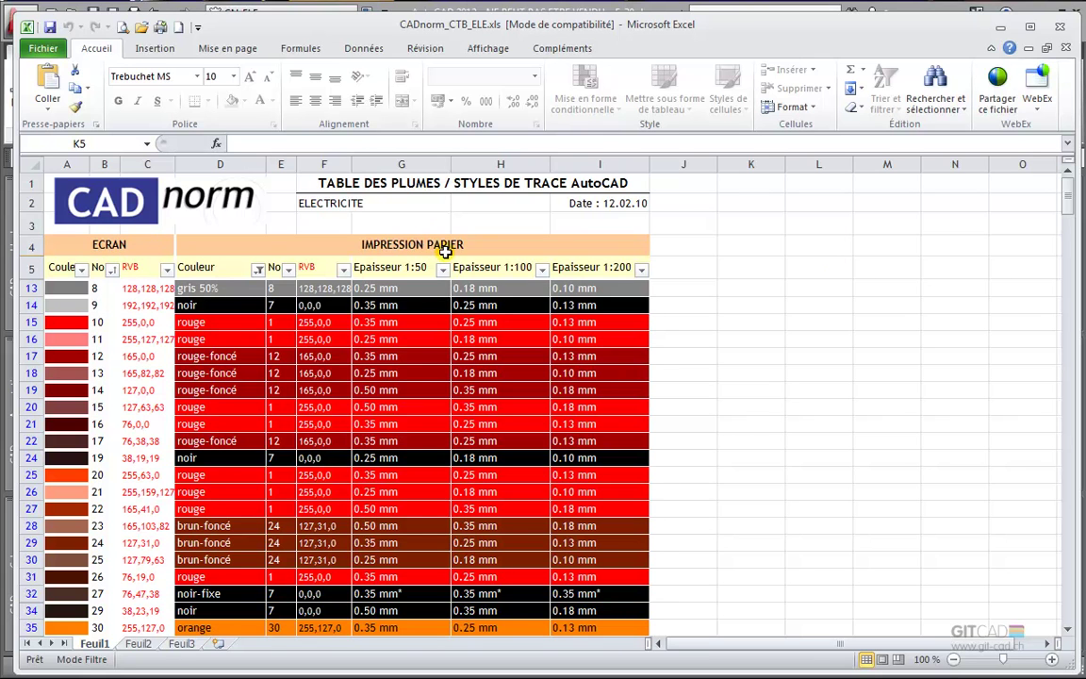
drag(1065, 158, 1049, 281)
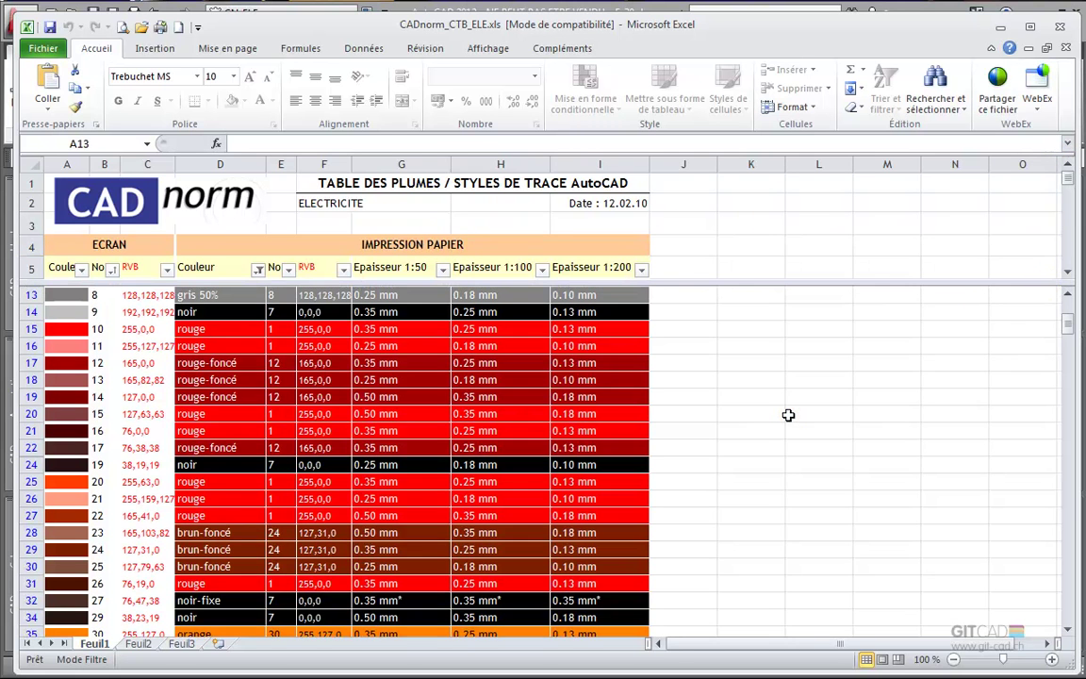
scroll(788, 415, down, 7)
scroll(782, 408, up, 2)
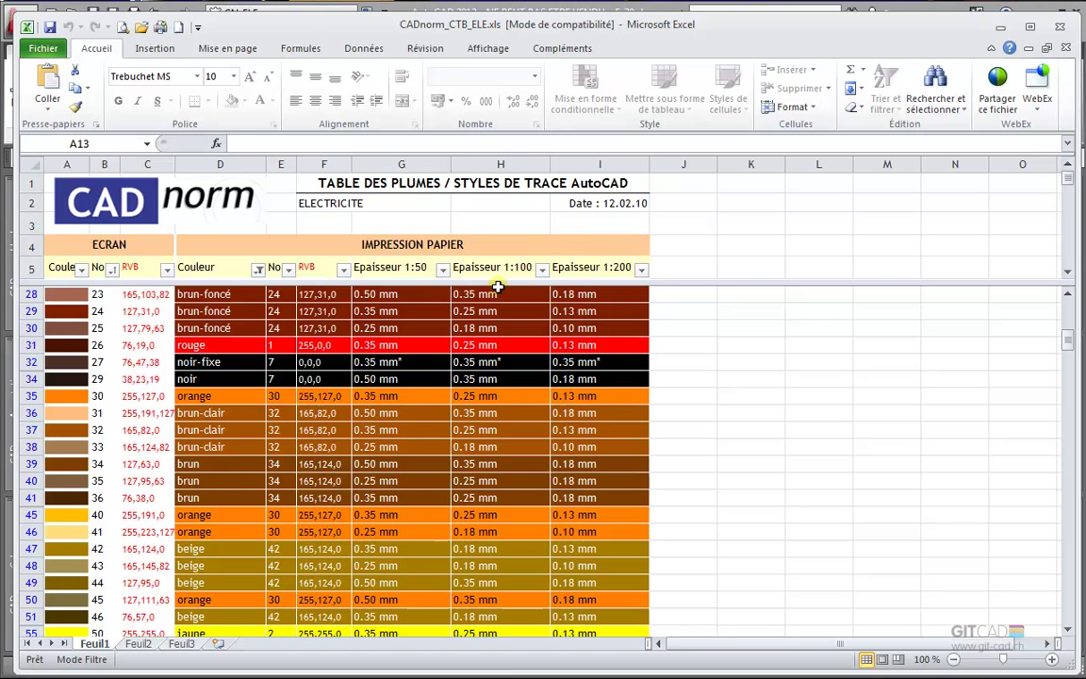
scroll(312, 439, down, 3)
scroll(314, 441, up, 10)
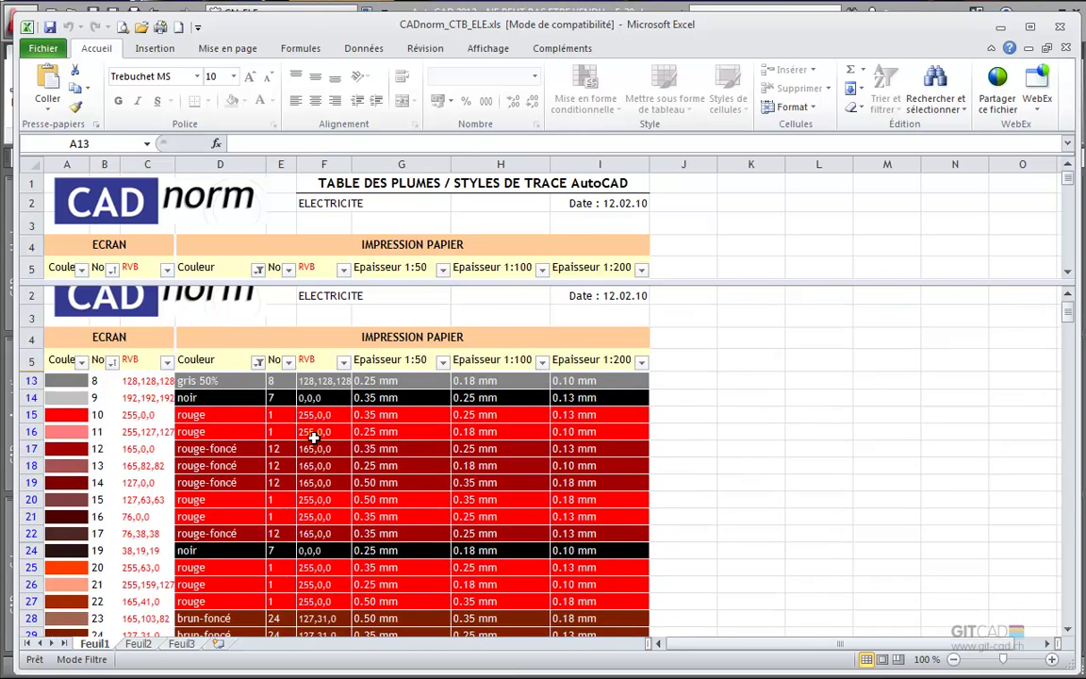
click(1061, 28)
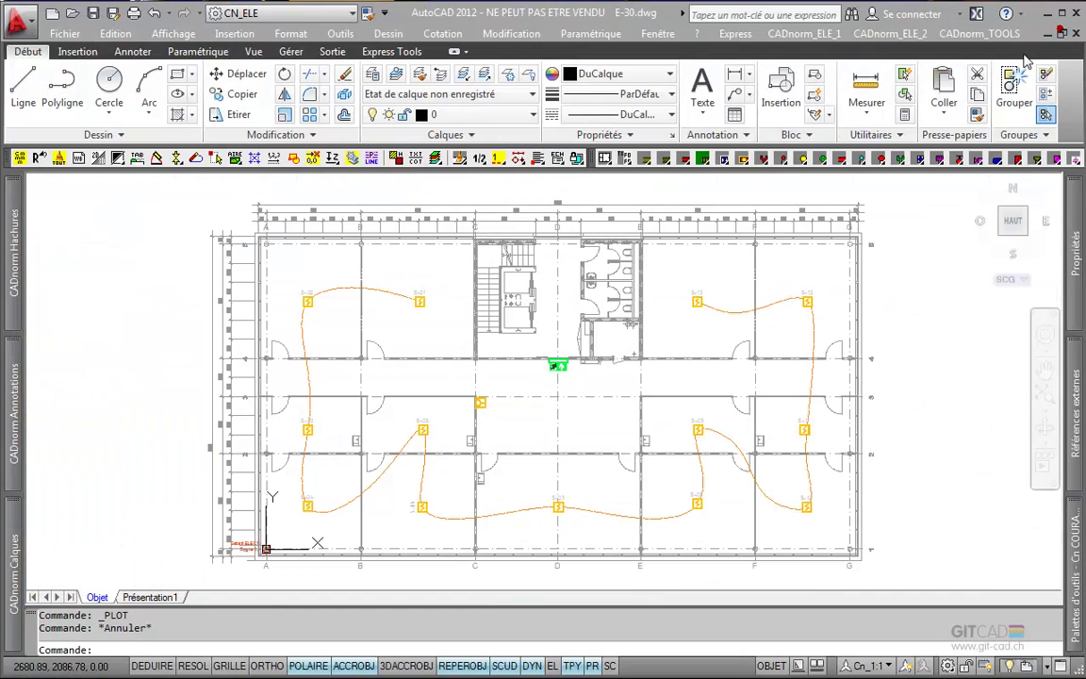